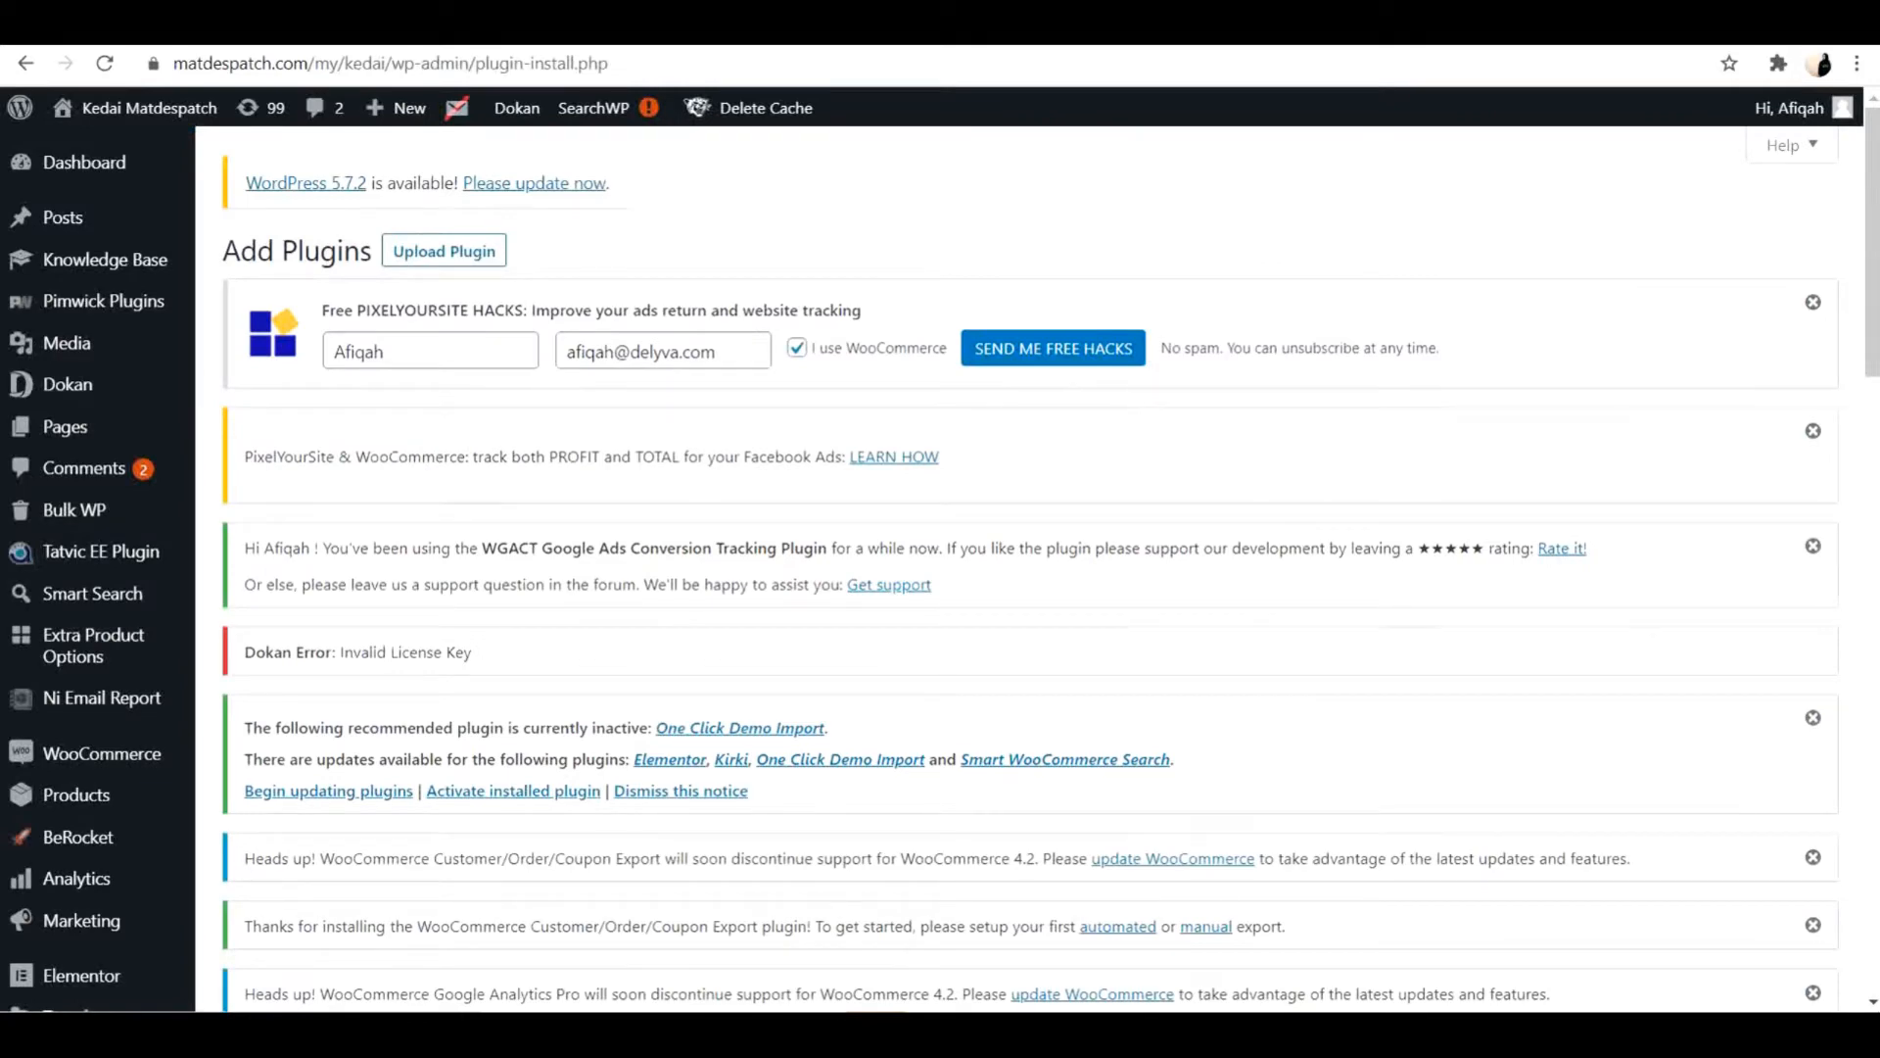
Search the plugin directory for delyvax and view the DelyvaX plugin's description.
scroll(109, 948, down, 4)
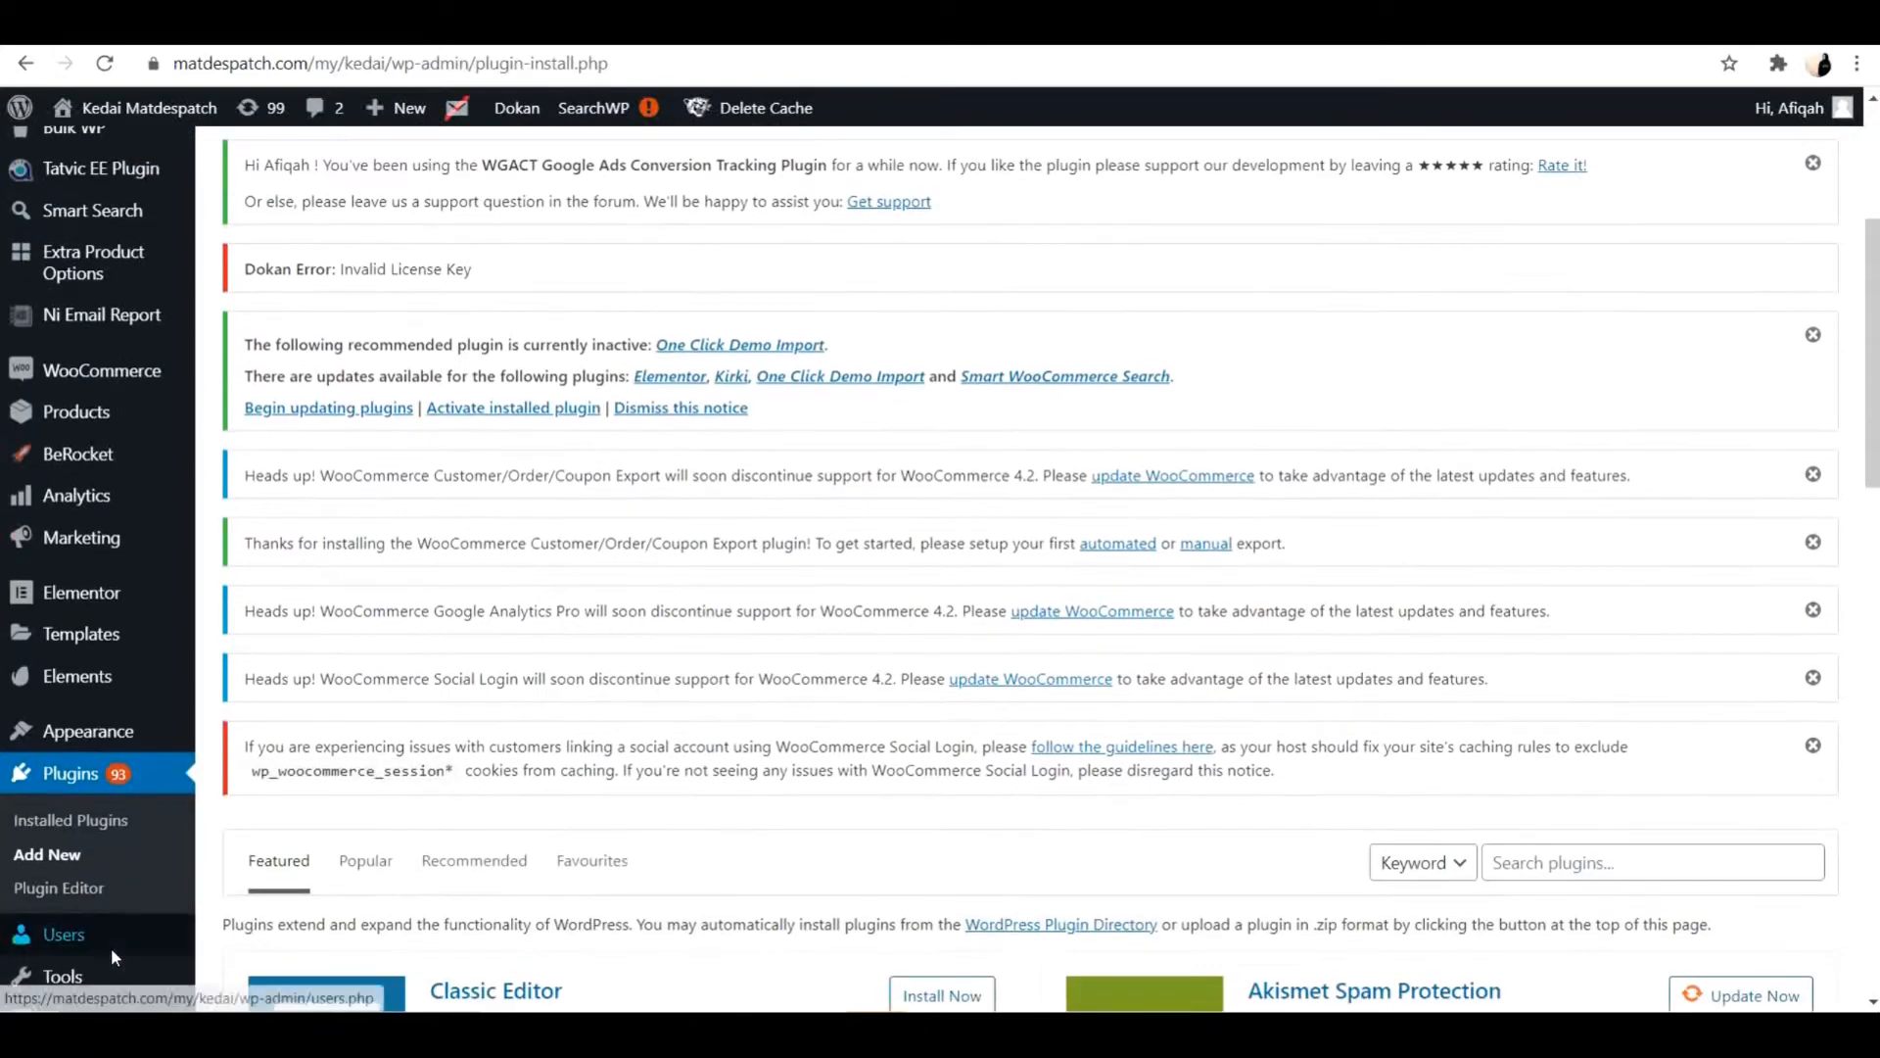
scroll(64, 784, up, 4)
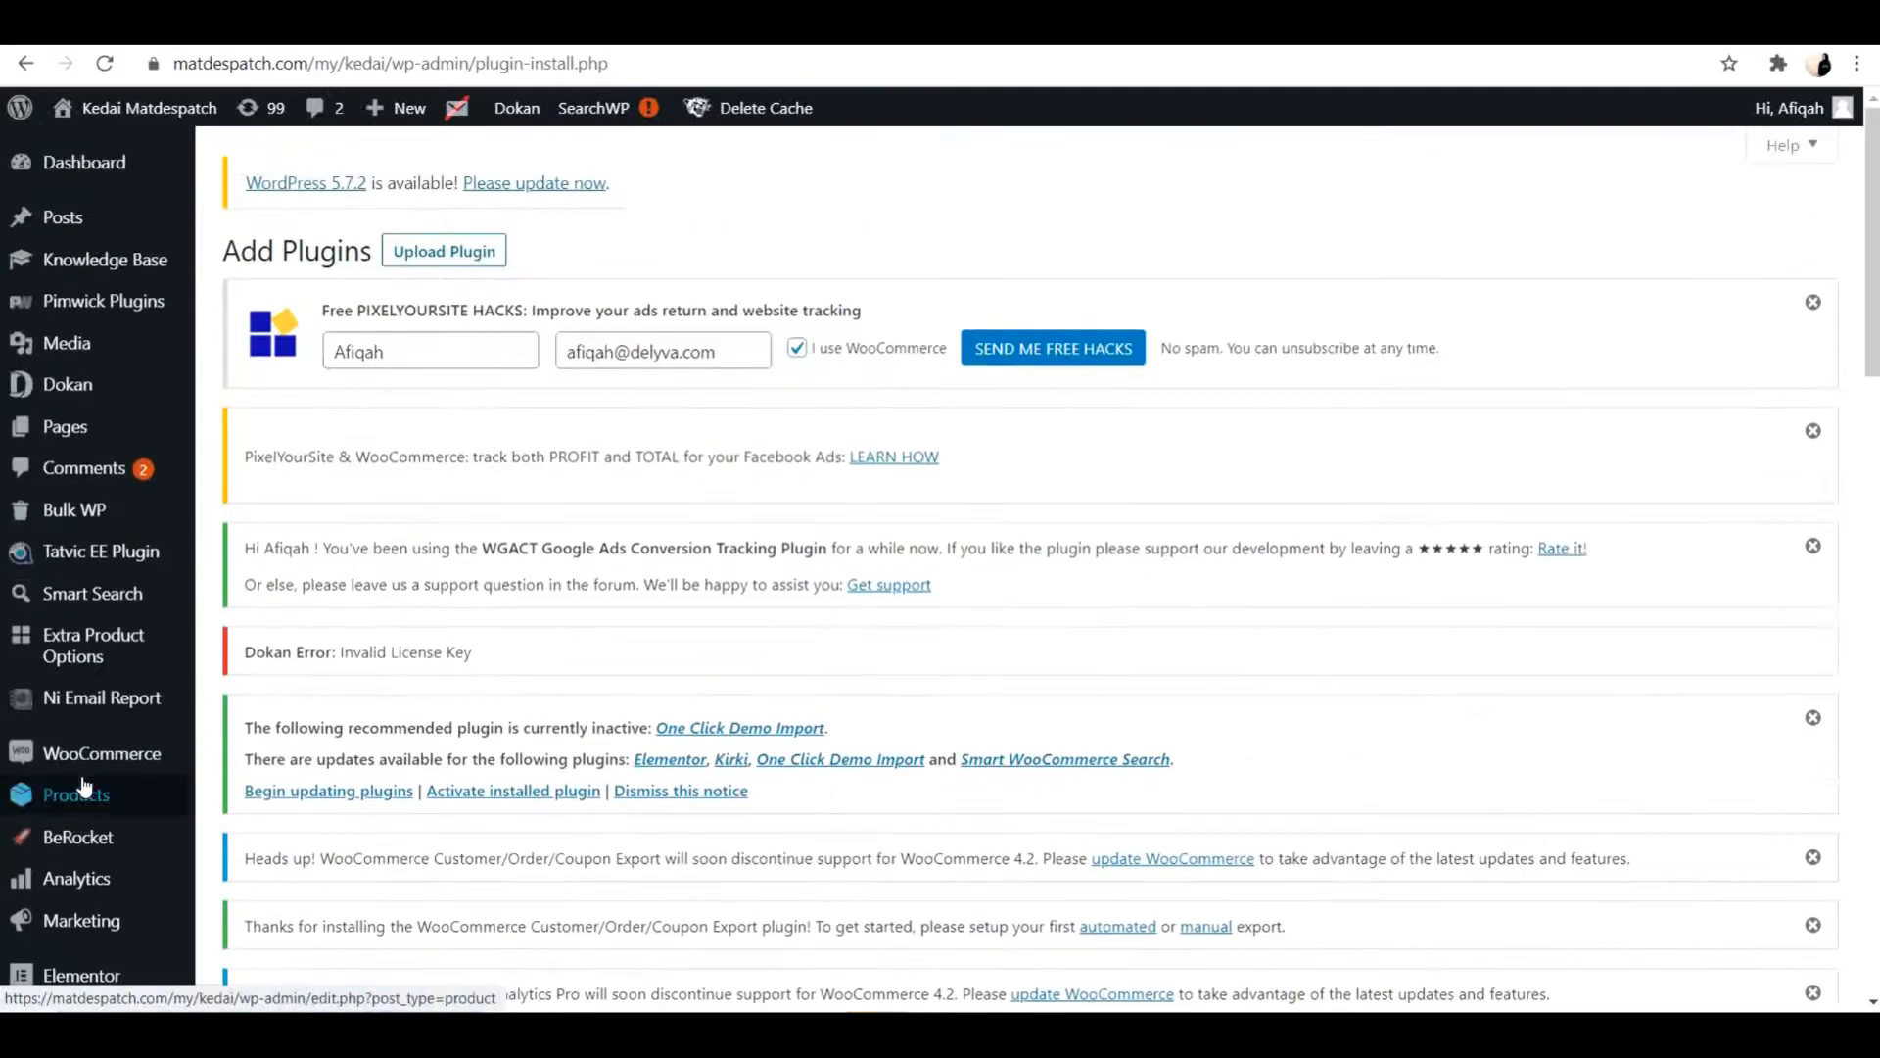
scroll(865, 573, down, 6)
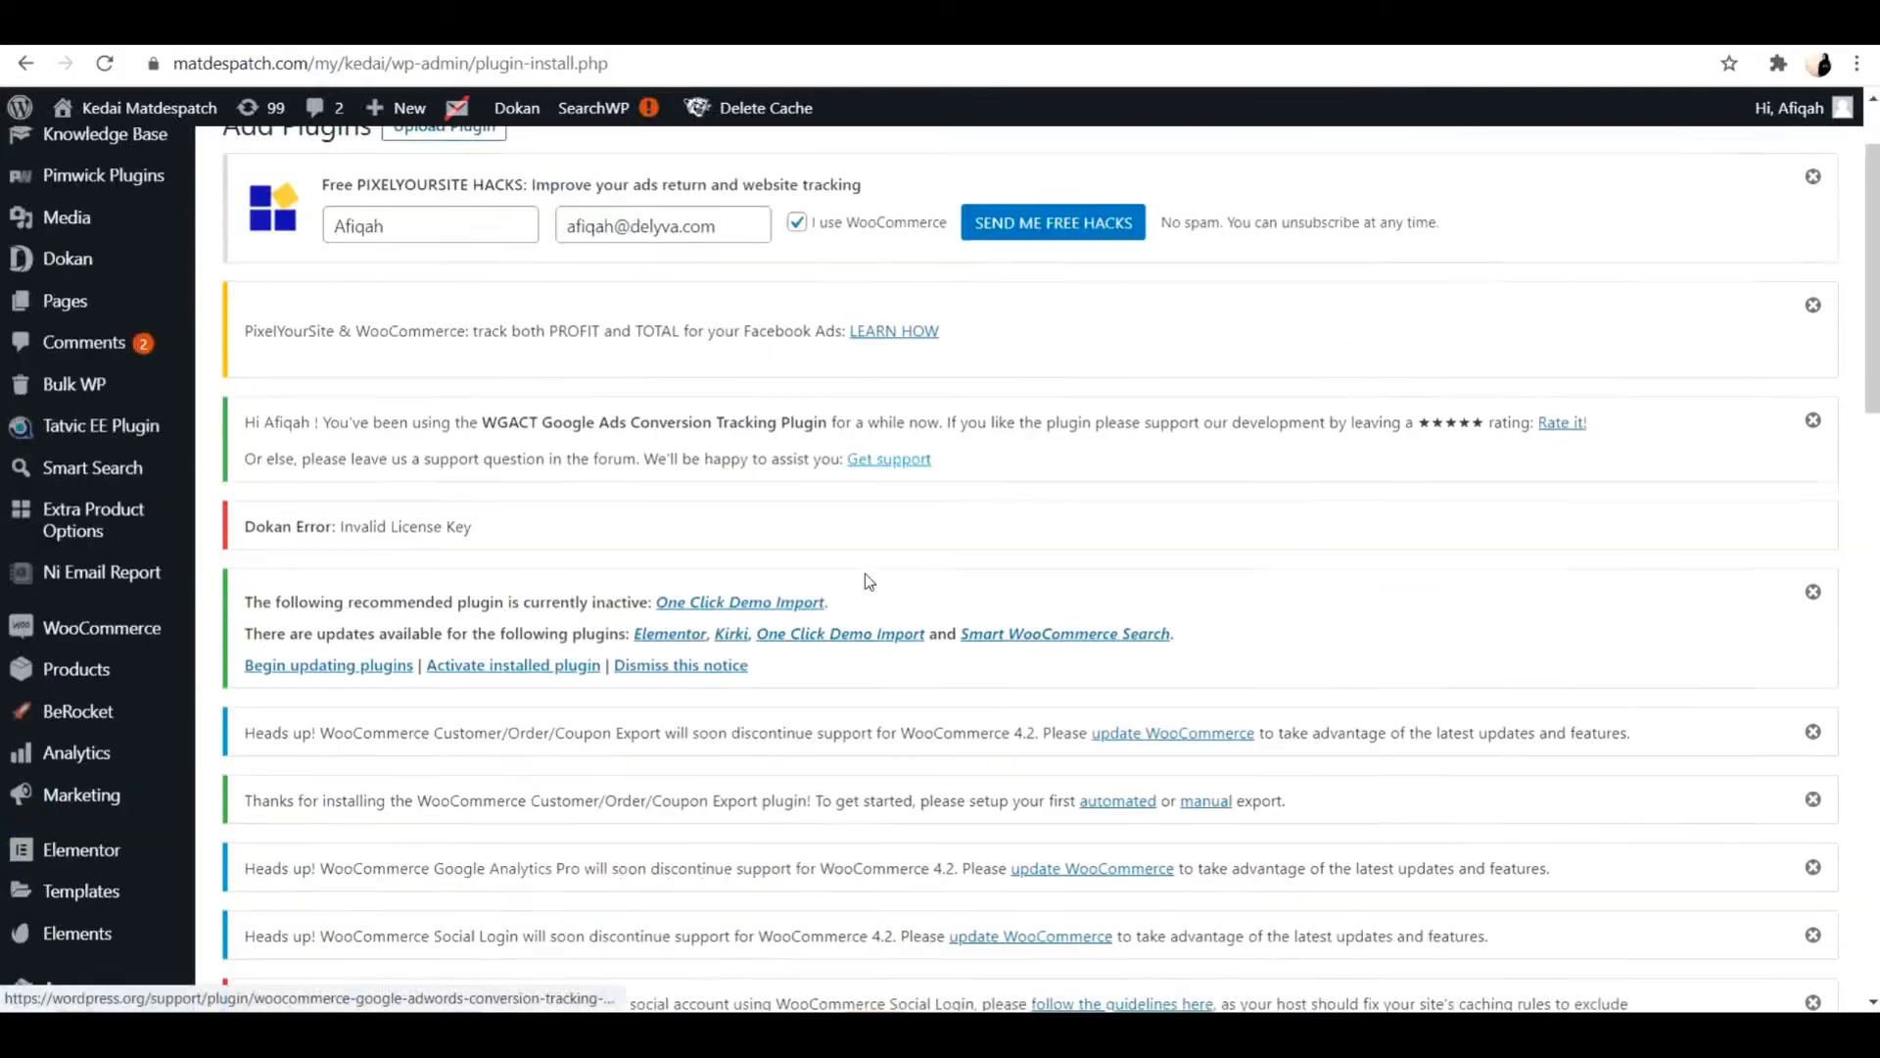
scroll(866, 573, down, 3)
scroll(1057, 715, down, 2)
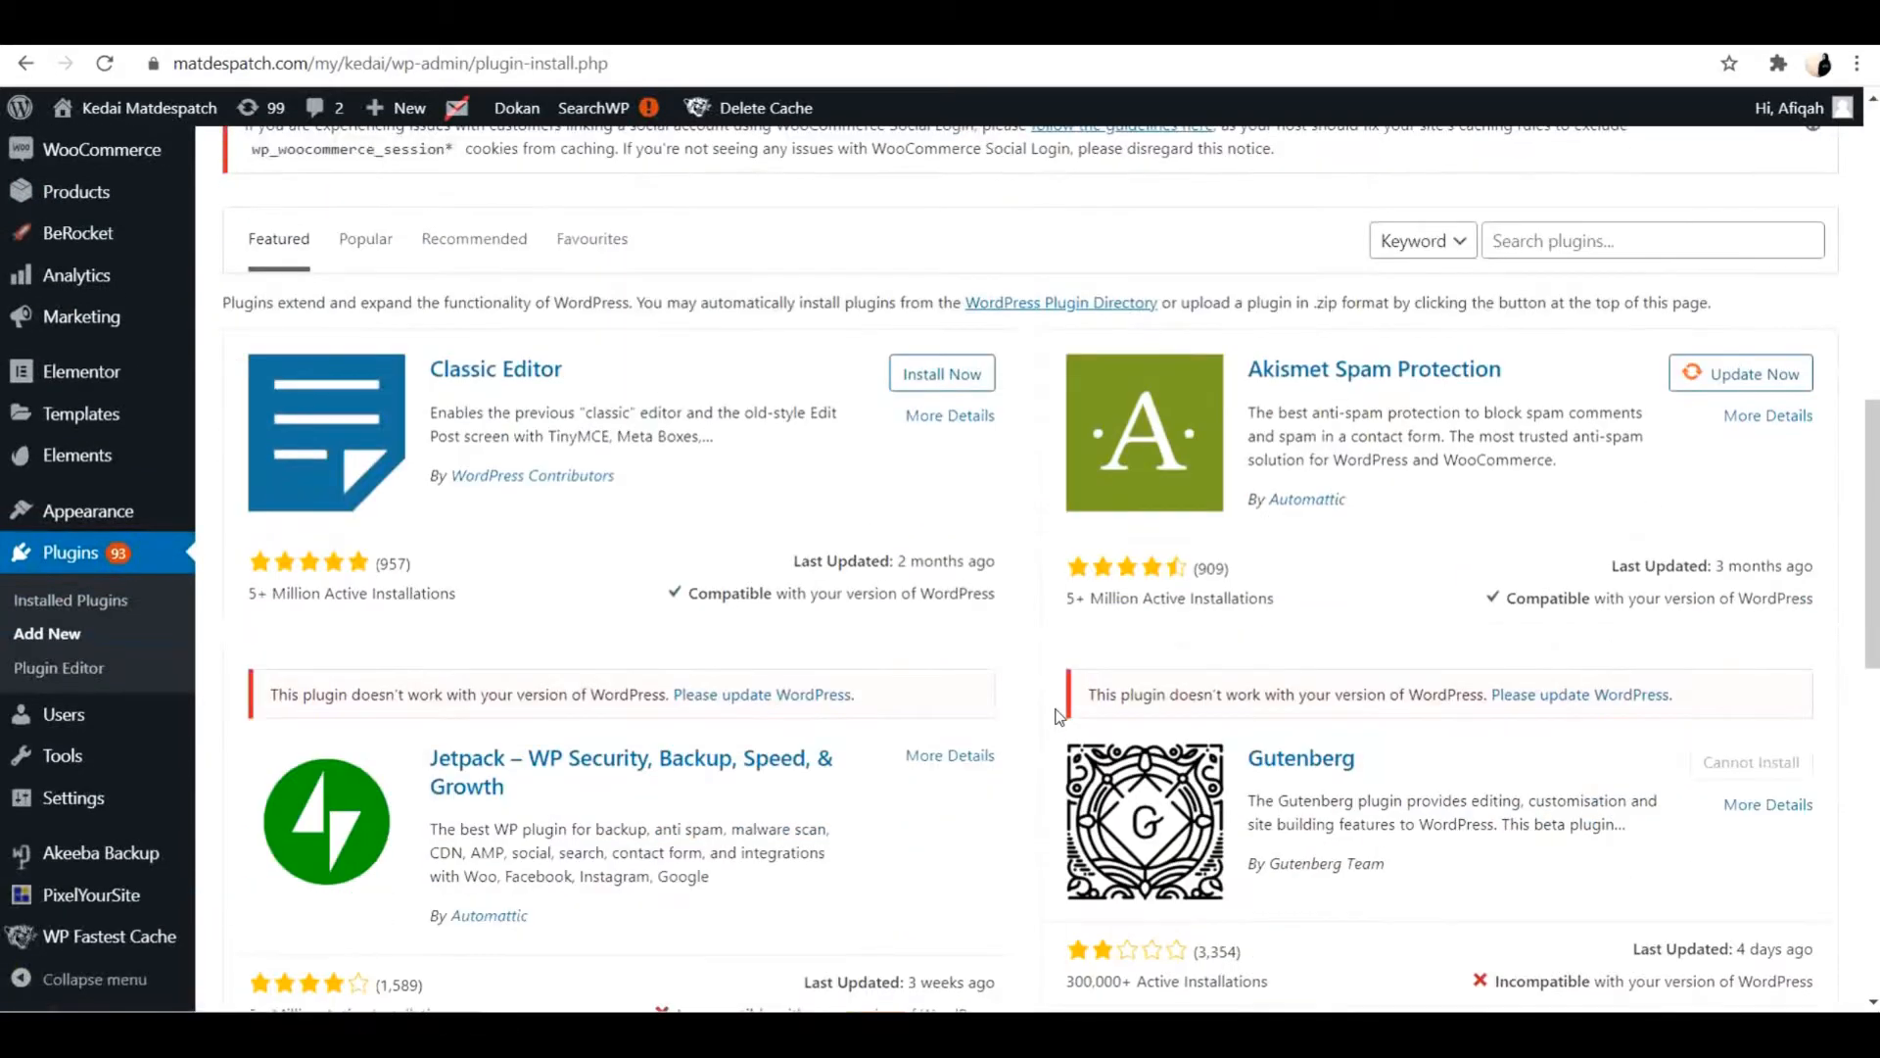
scroll(1058, 716, up, 1)
click(1603, 345)
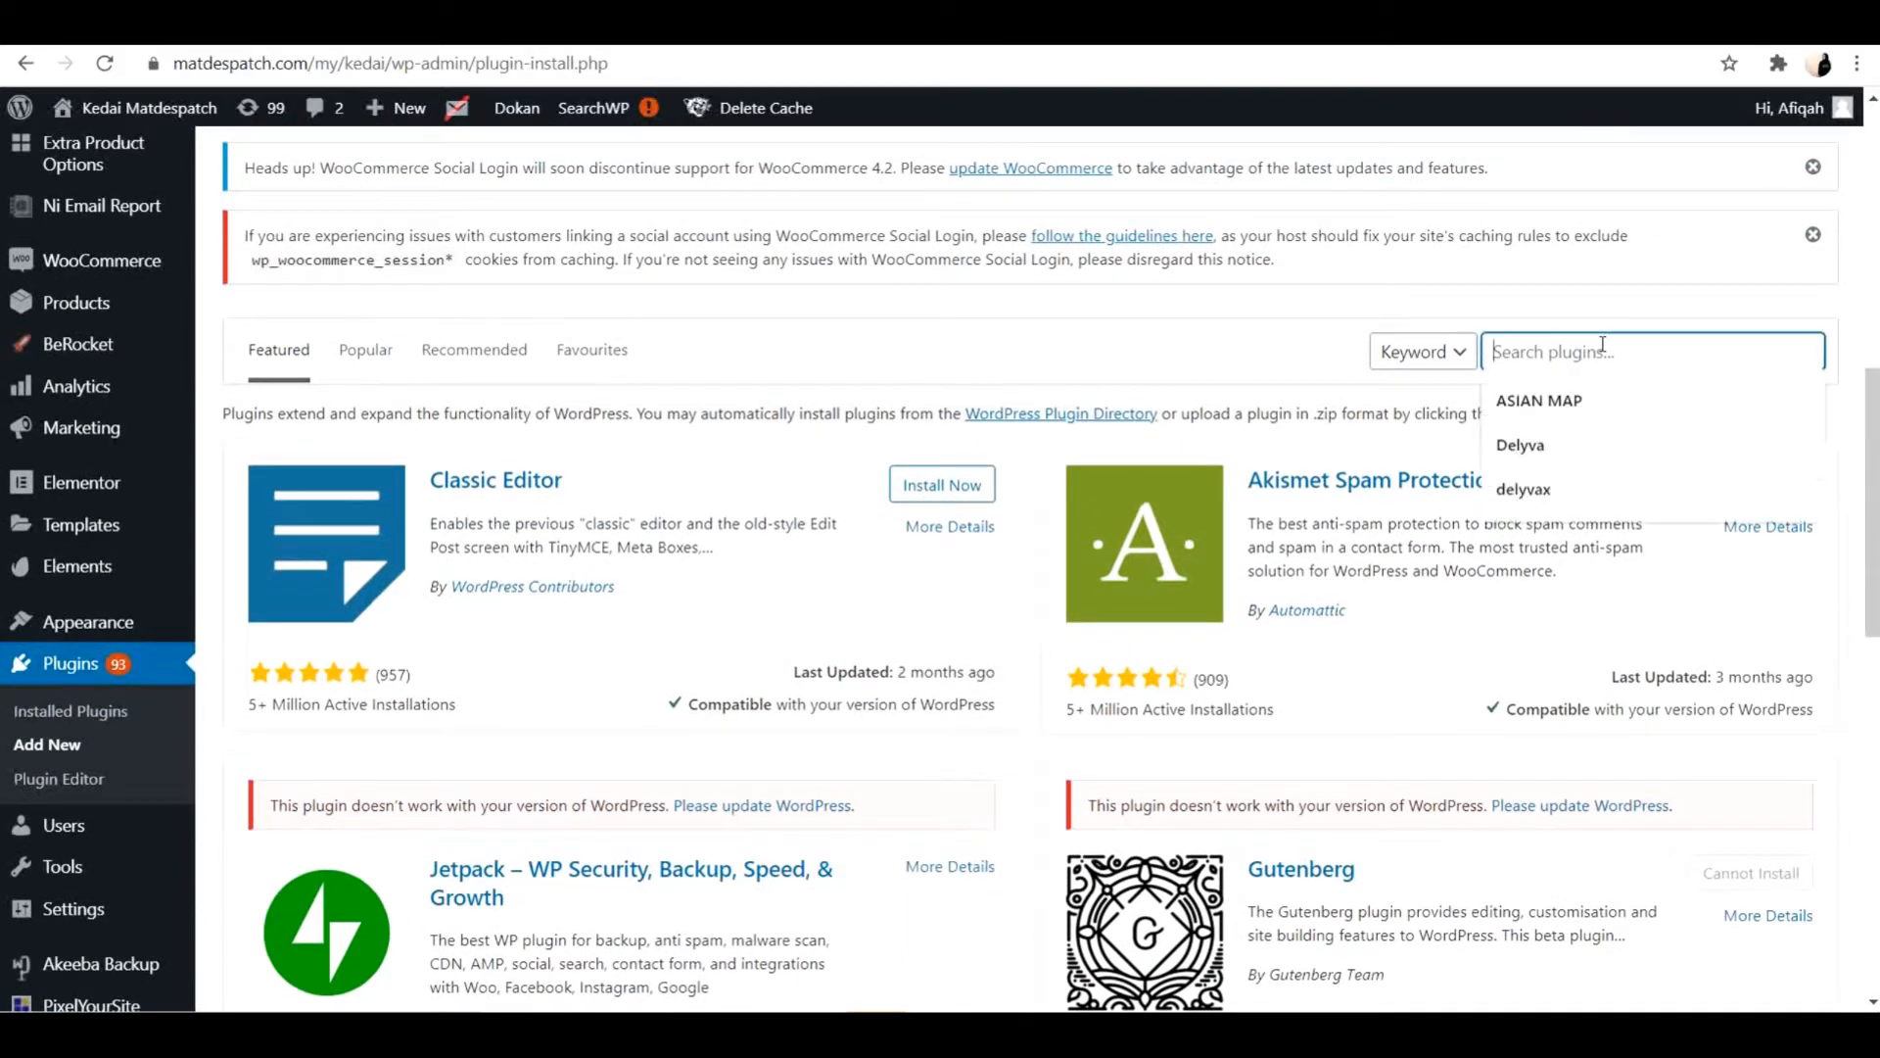
text(delyvax)
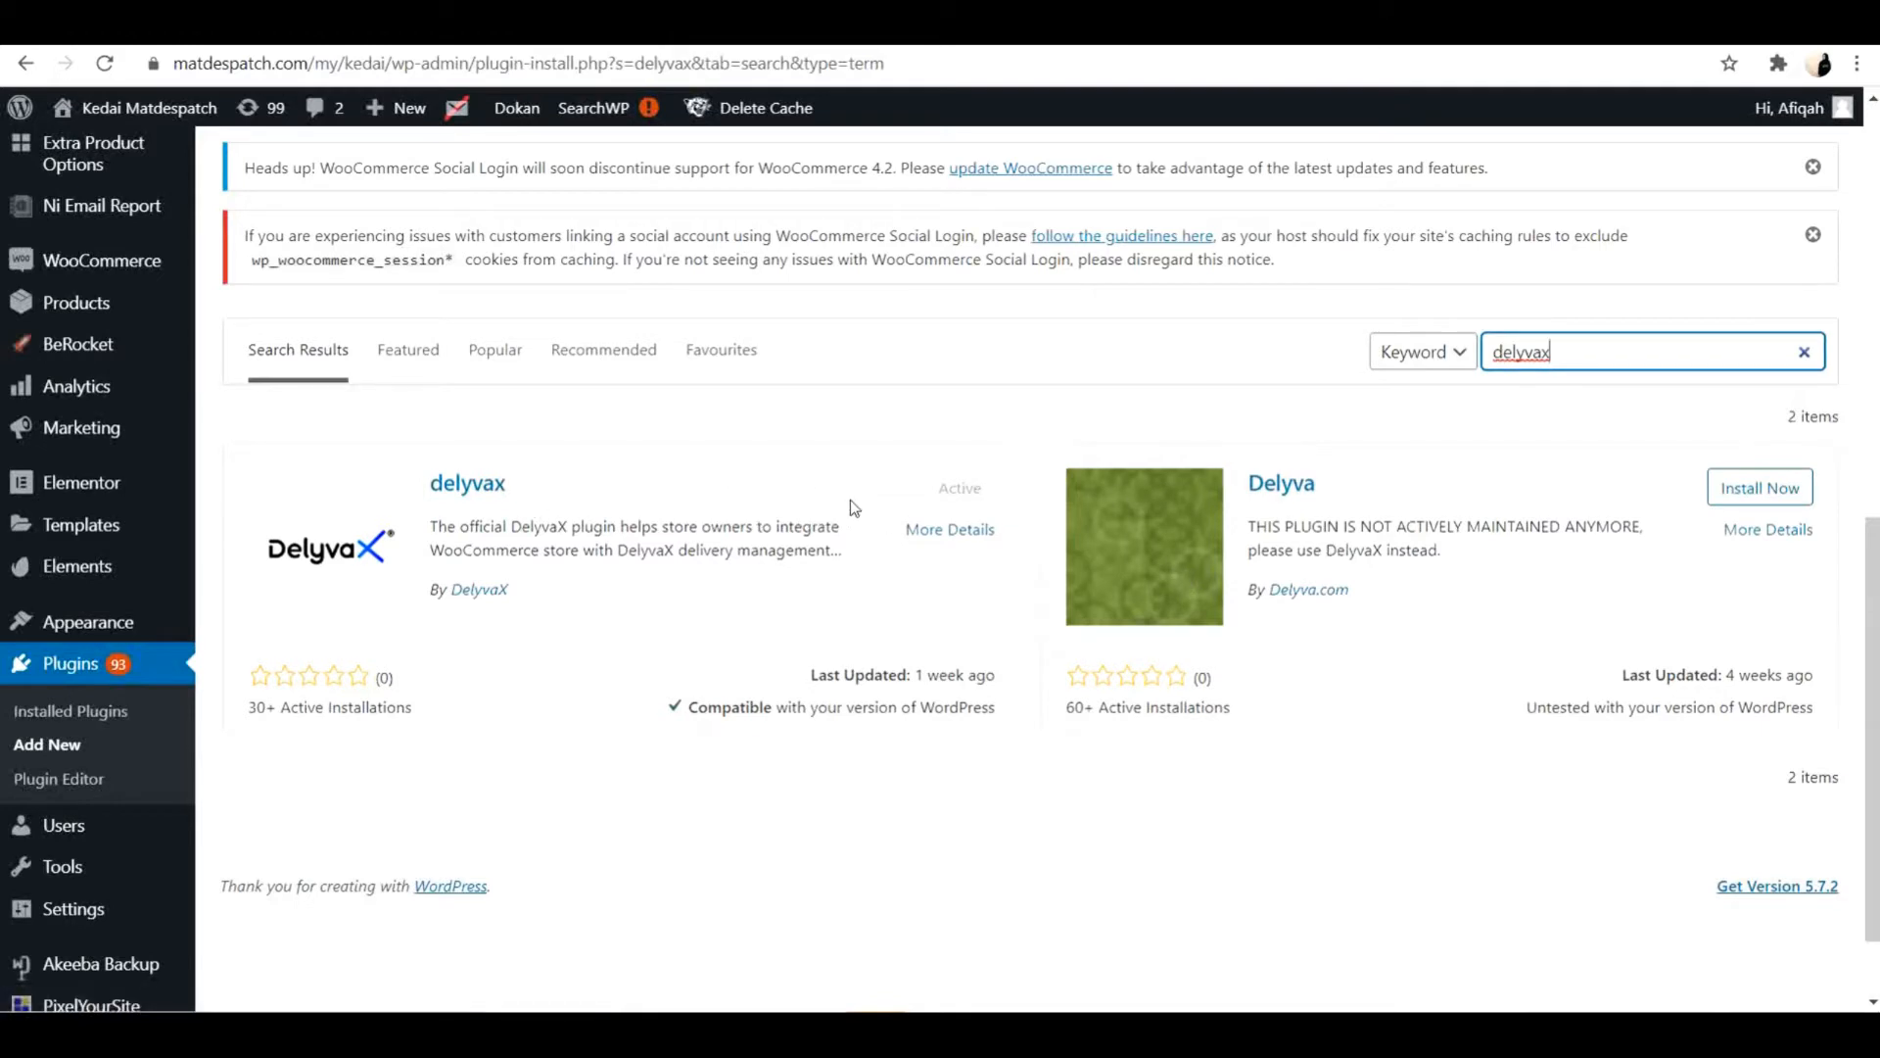
click(468, 490)
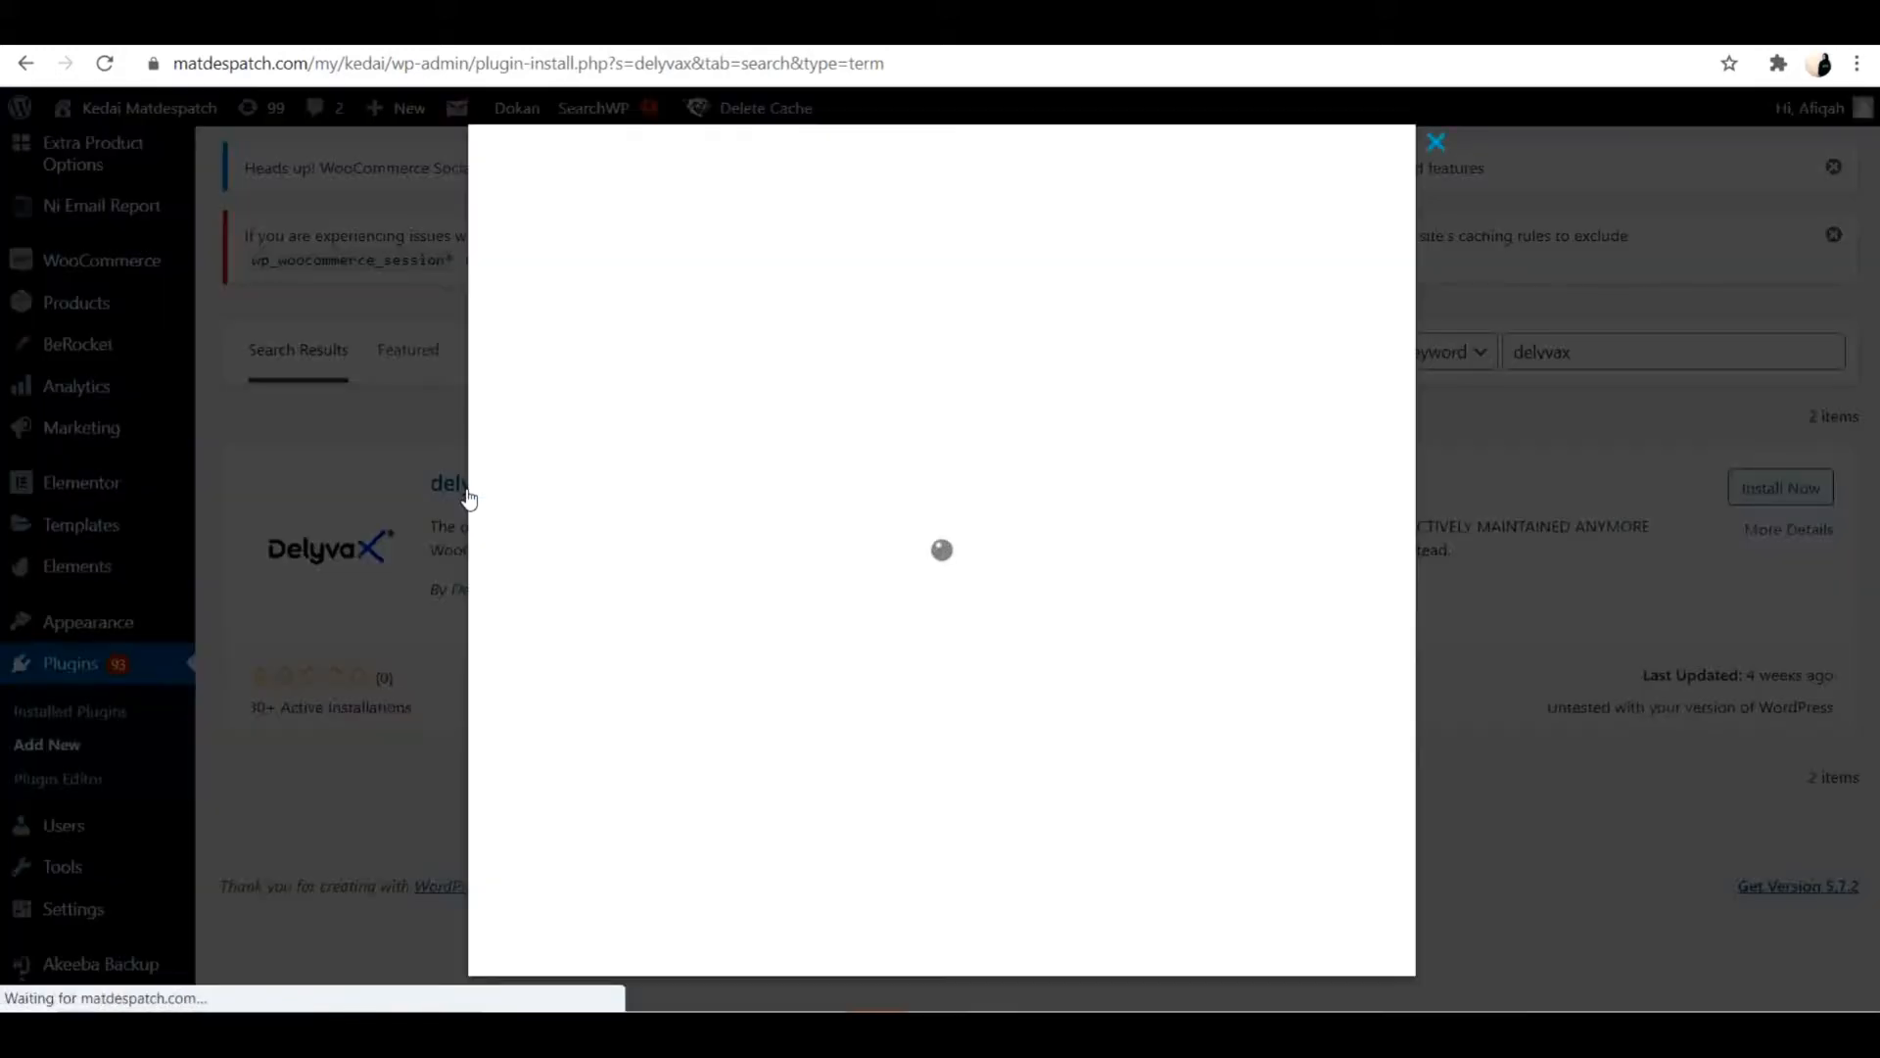
click(1437, 143)
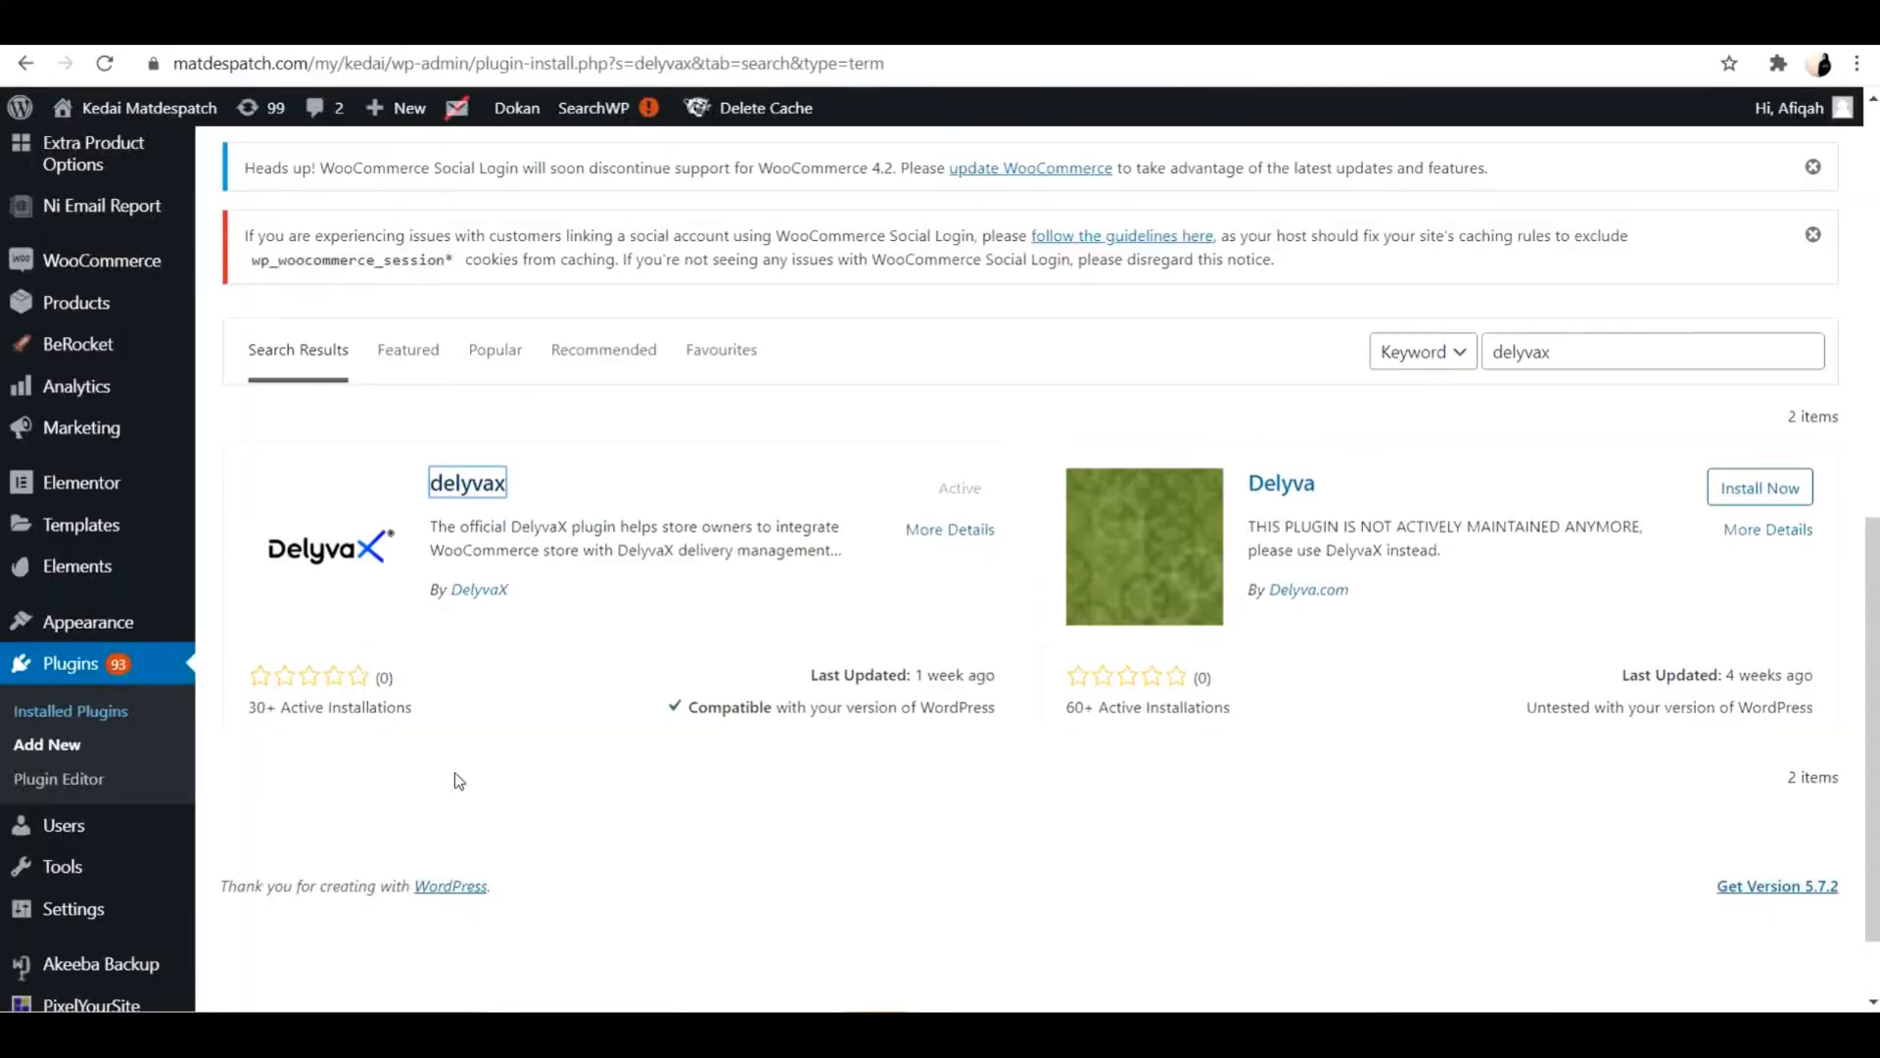
Find the DelyvaX plugin among the installed plugins by searching for delyvax and open its settings.
scroll(545, 821, up, 4)
scroll(544, 823, up, 6)
scroll(544, 822, down, 4)
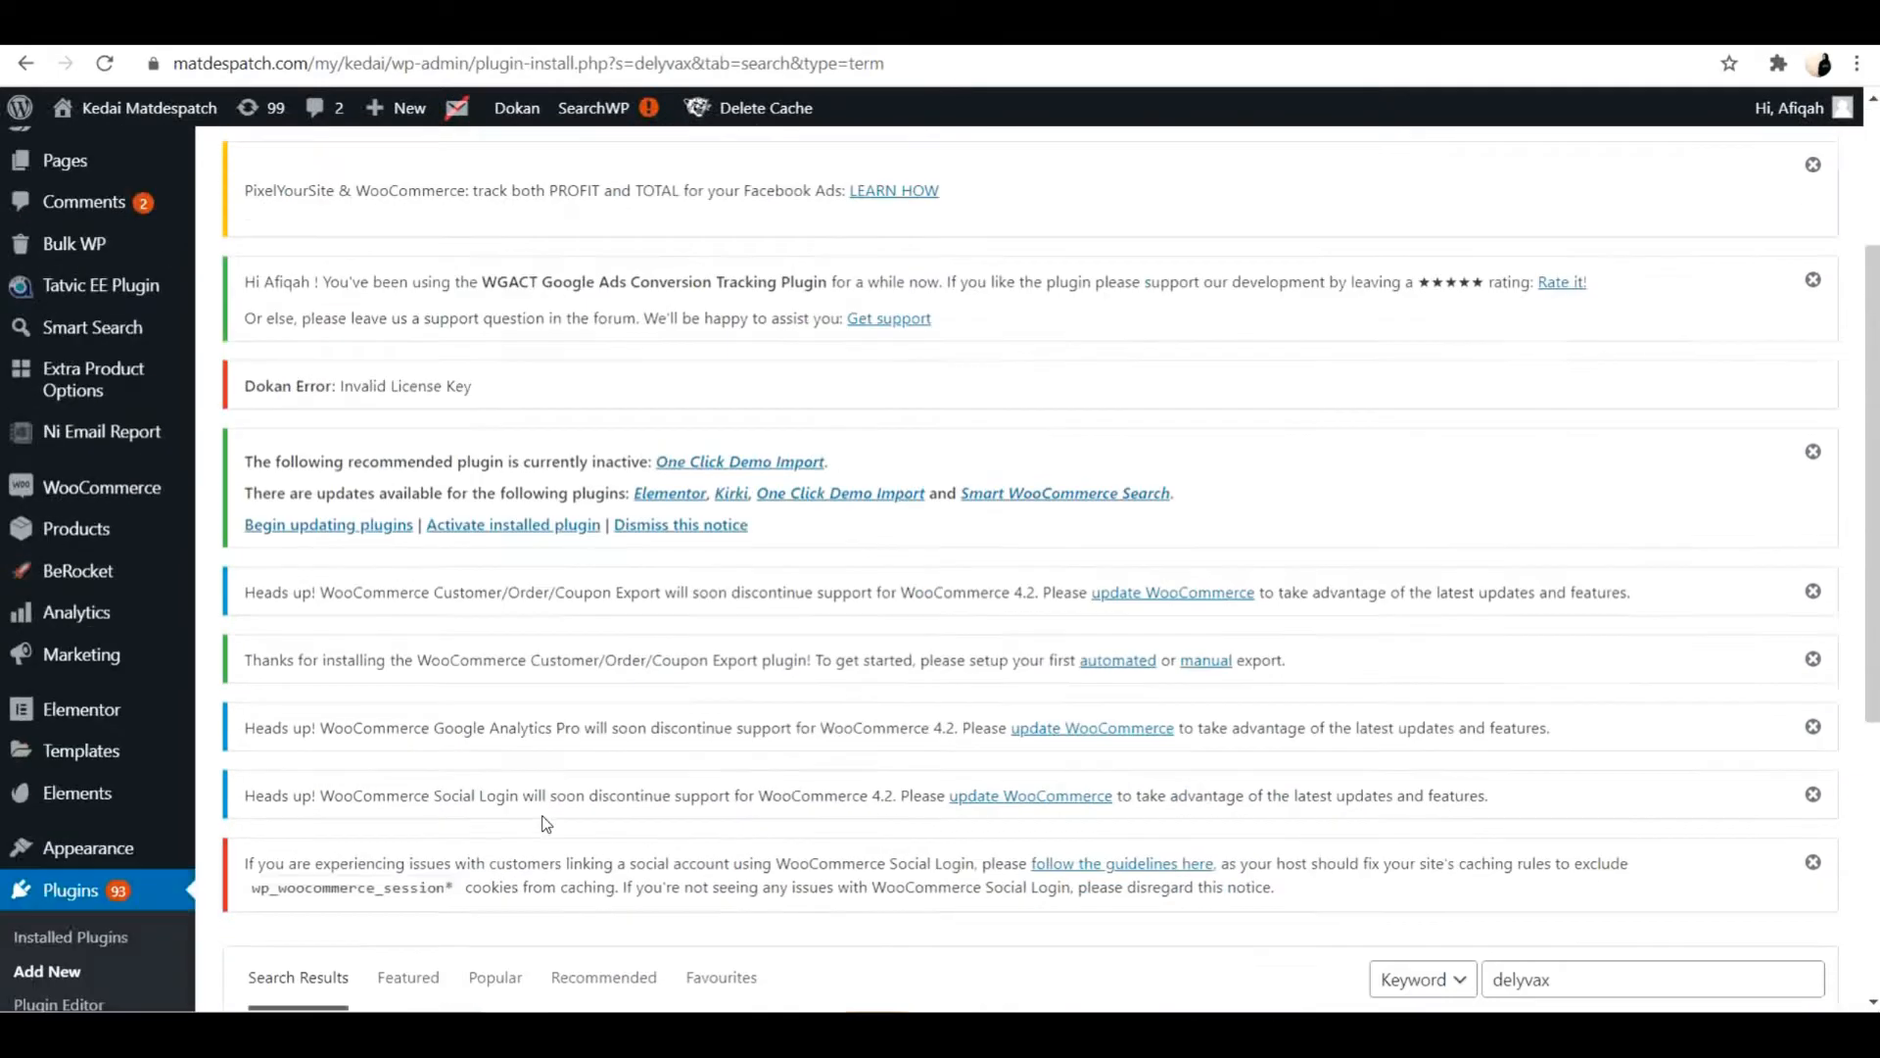
scroll(61, 935, down, 2)
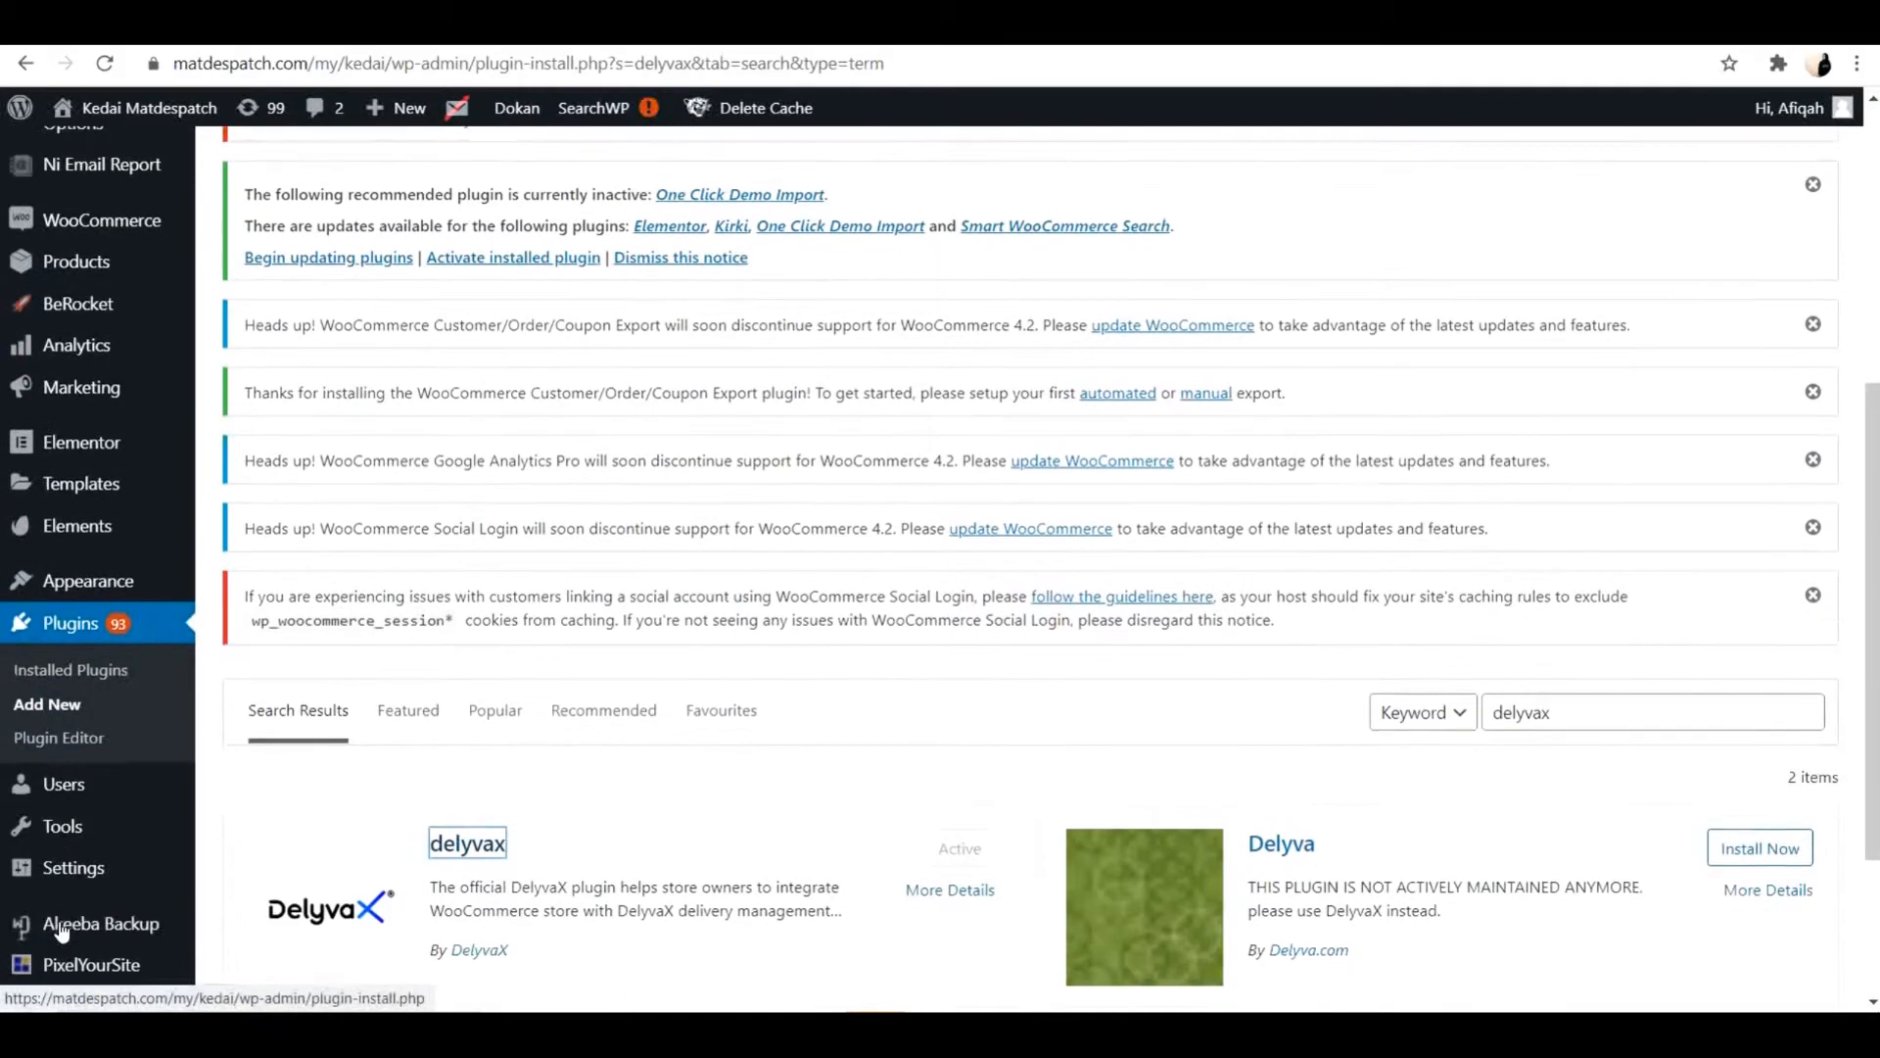
click(98, 670)
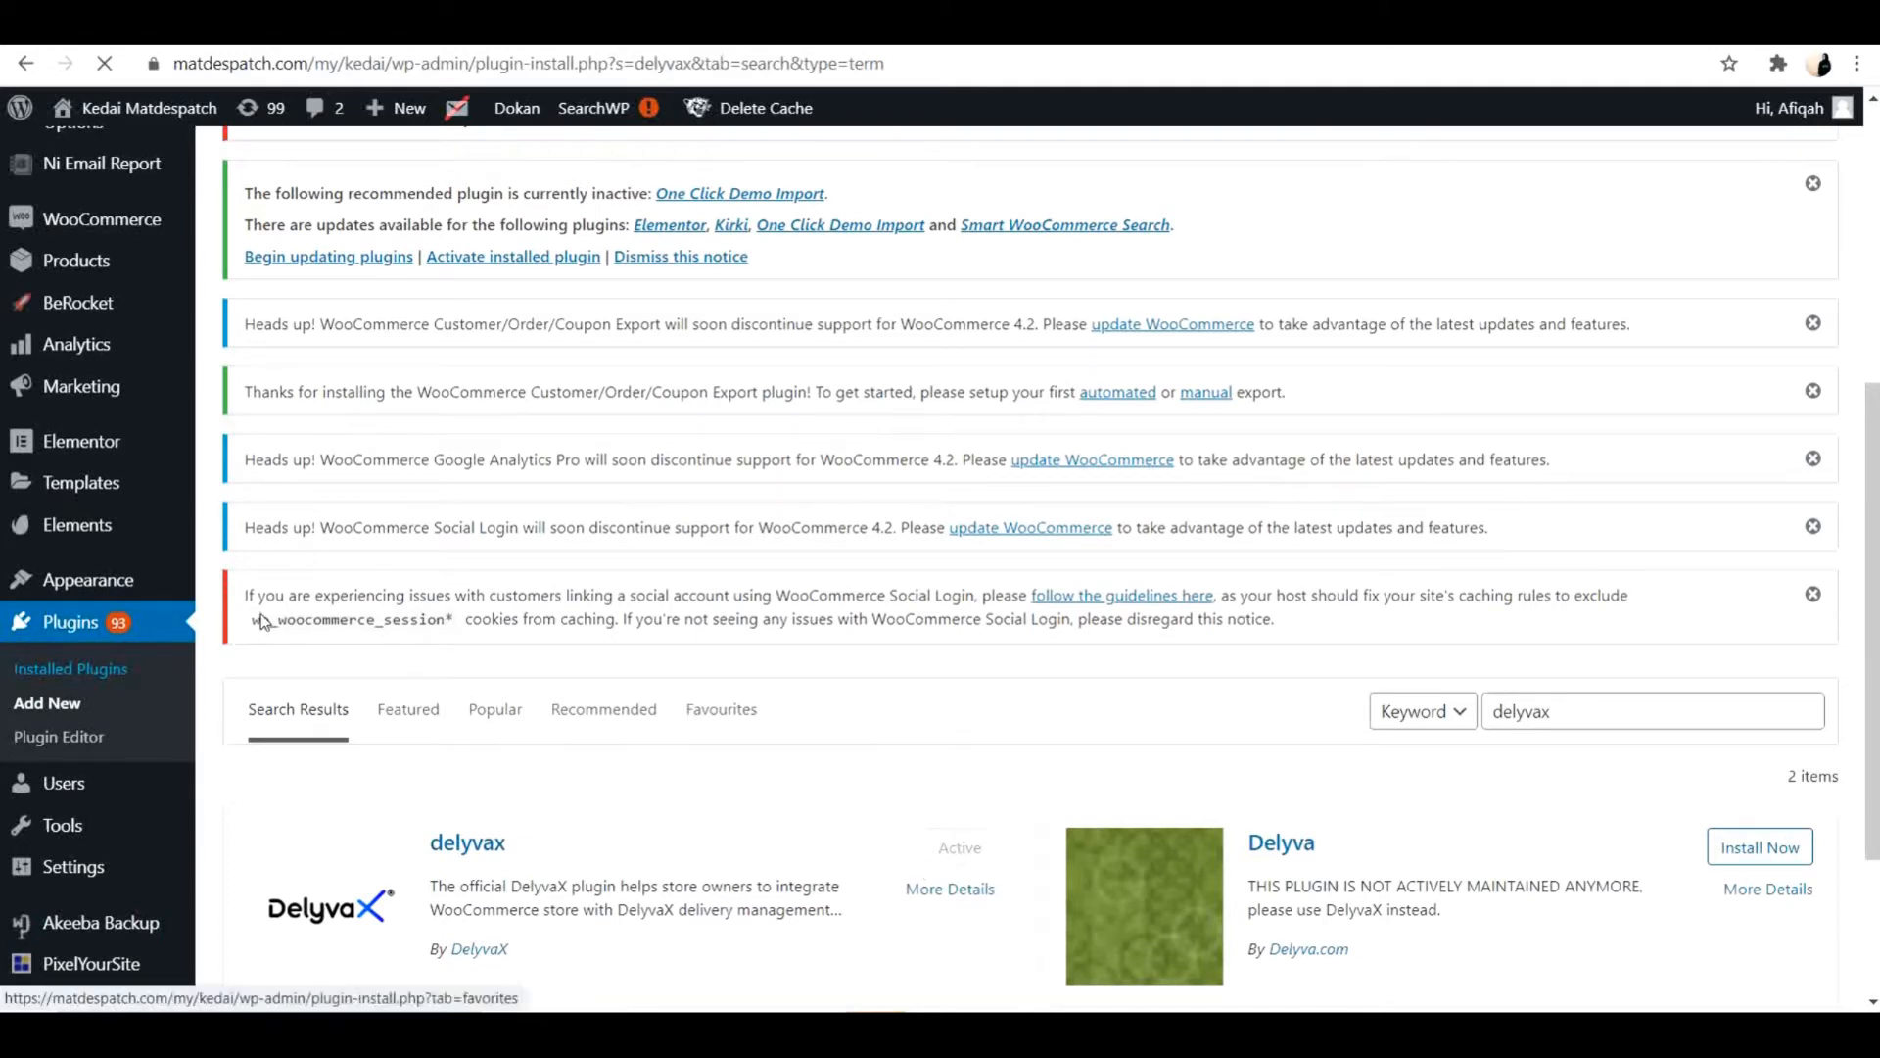
click(85, 670)
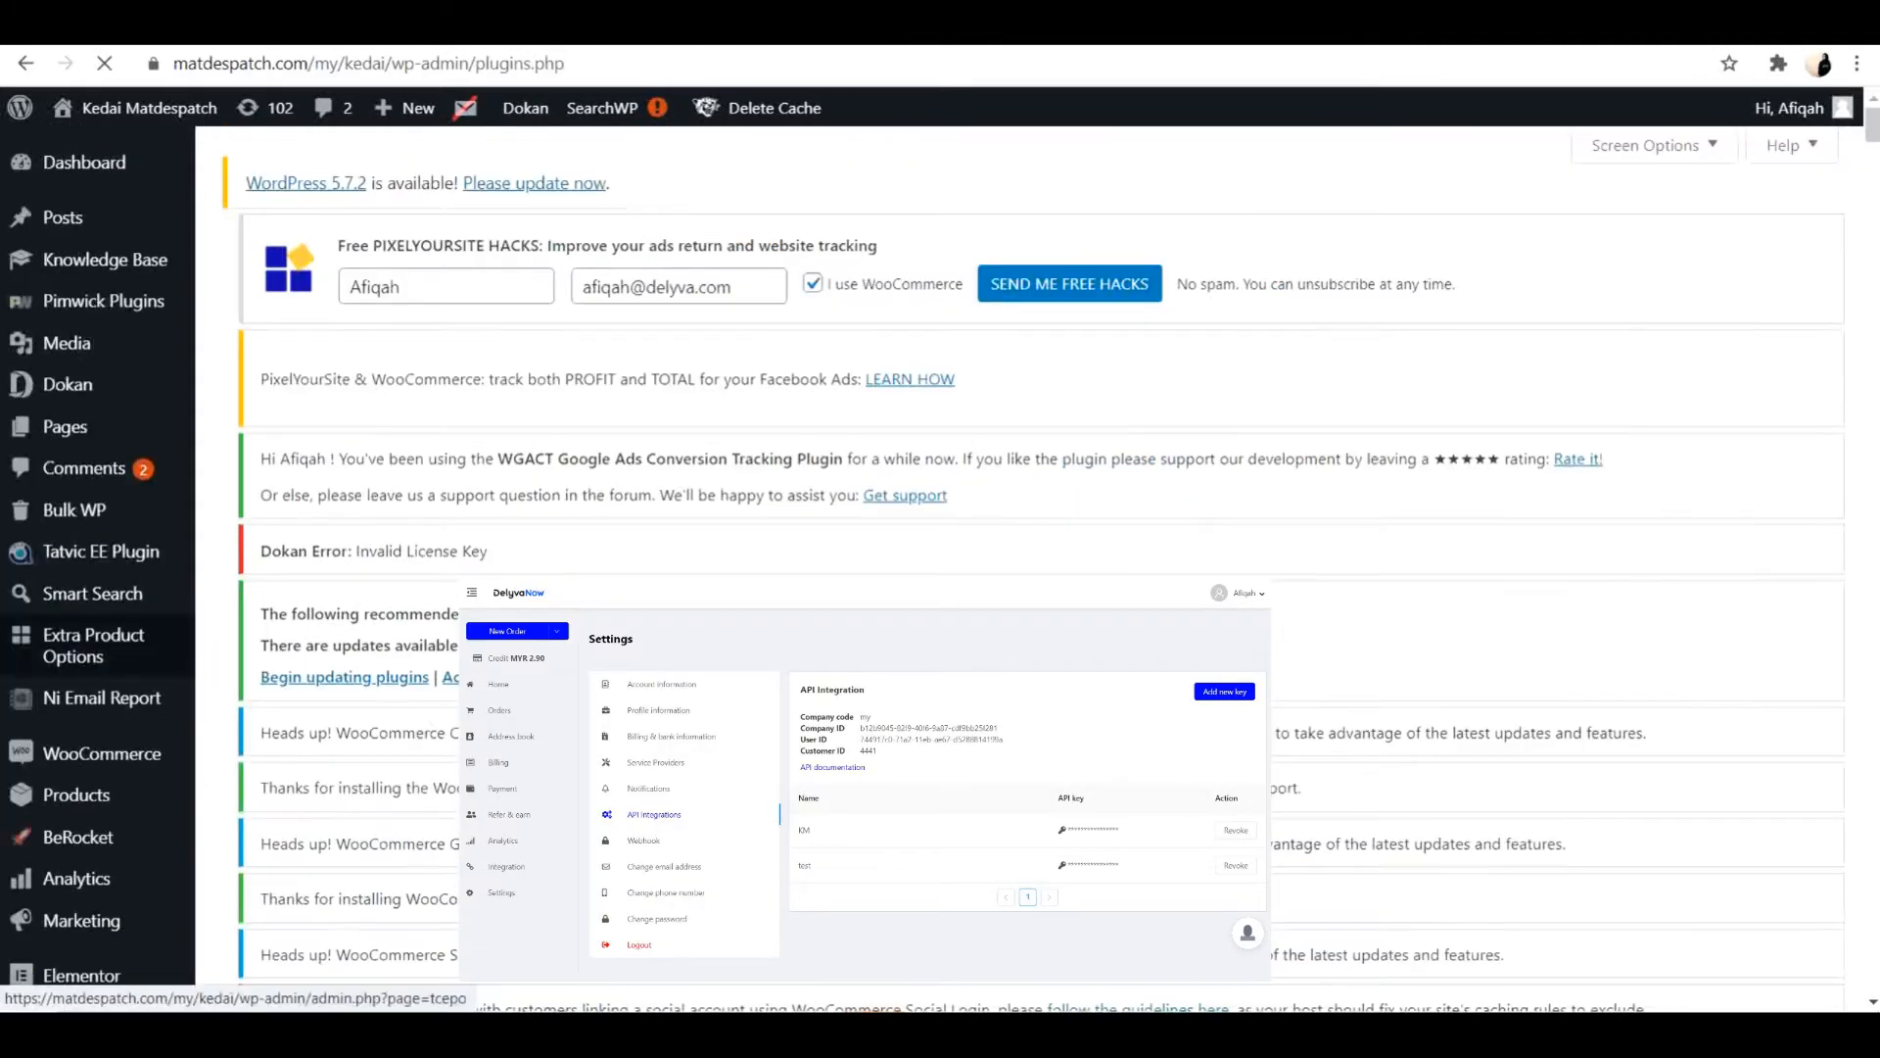
scroll(624, 541, down, 10)
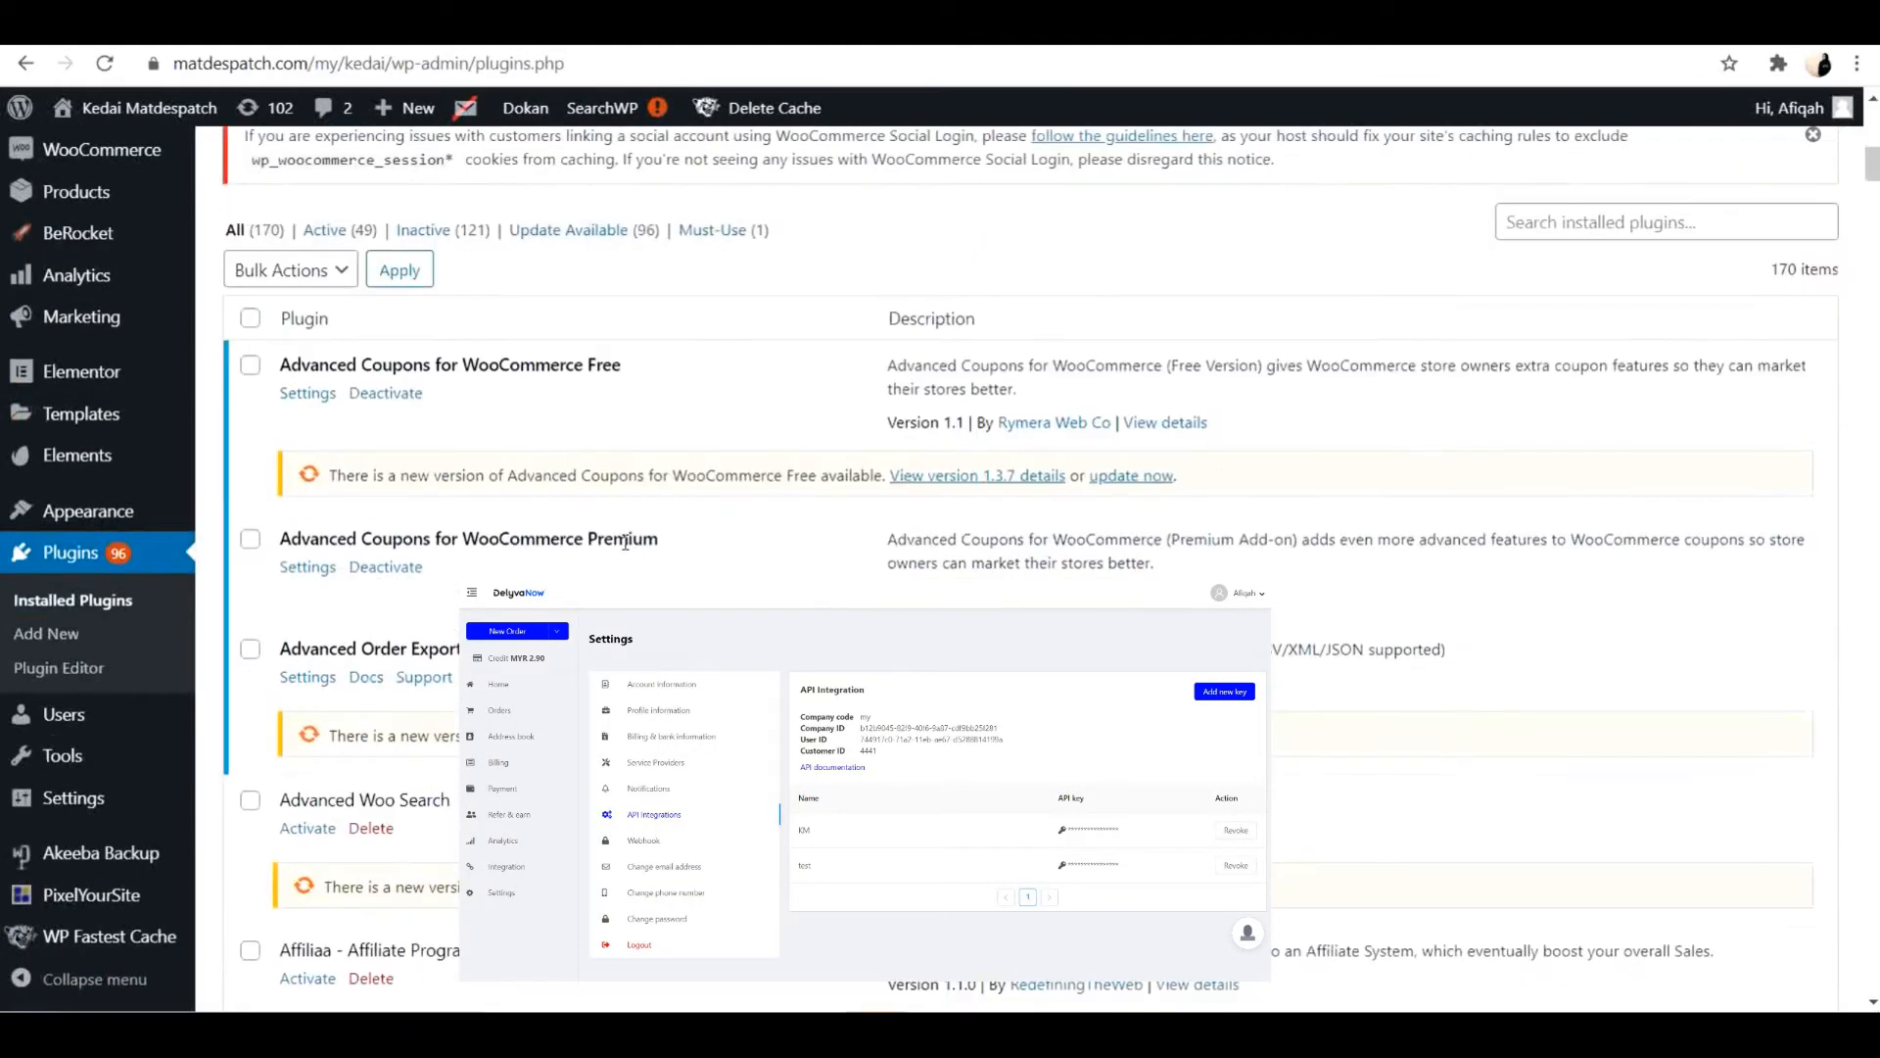
click(1650, 221)
text(delyvax)
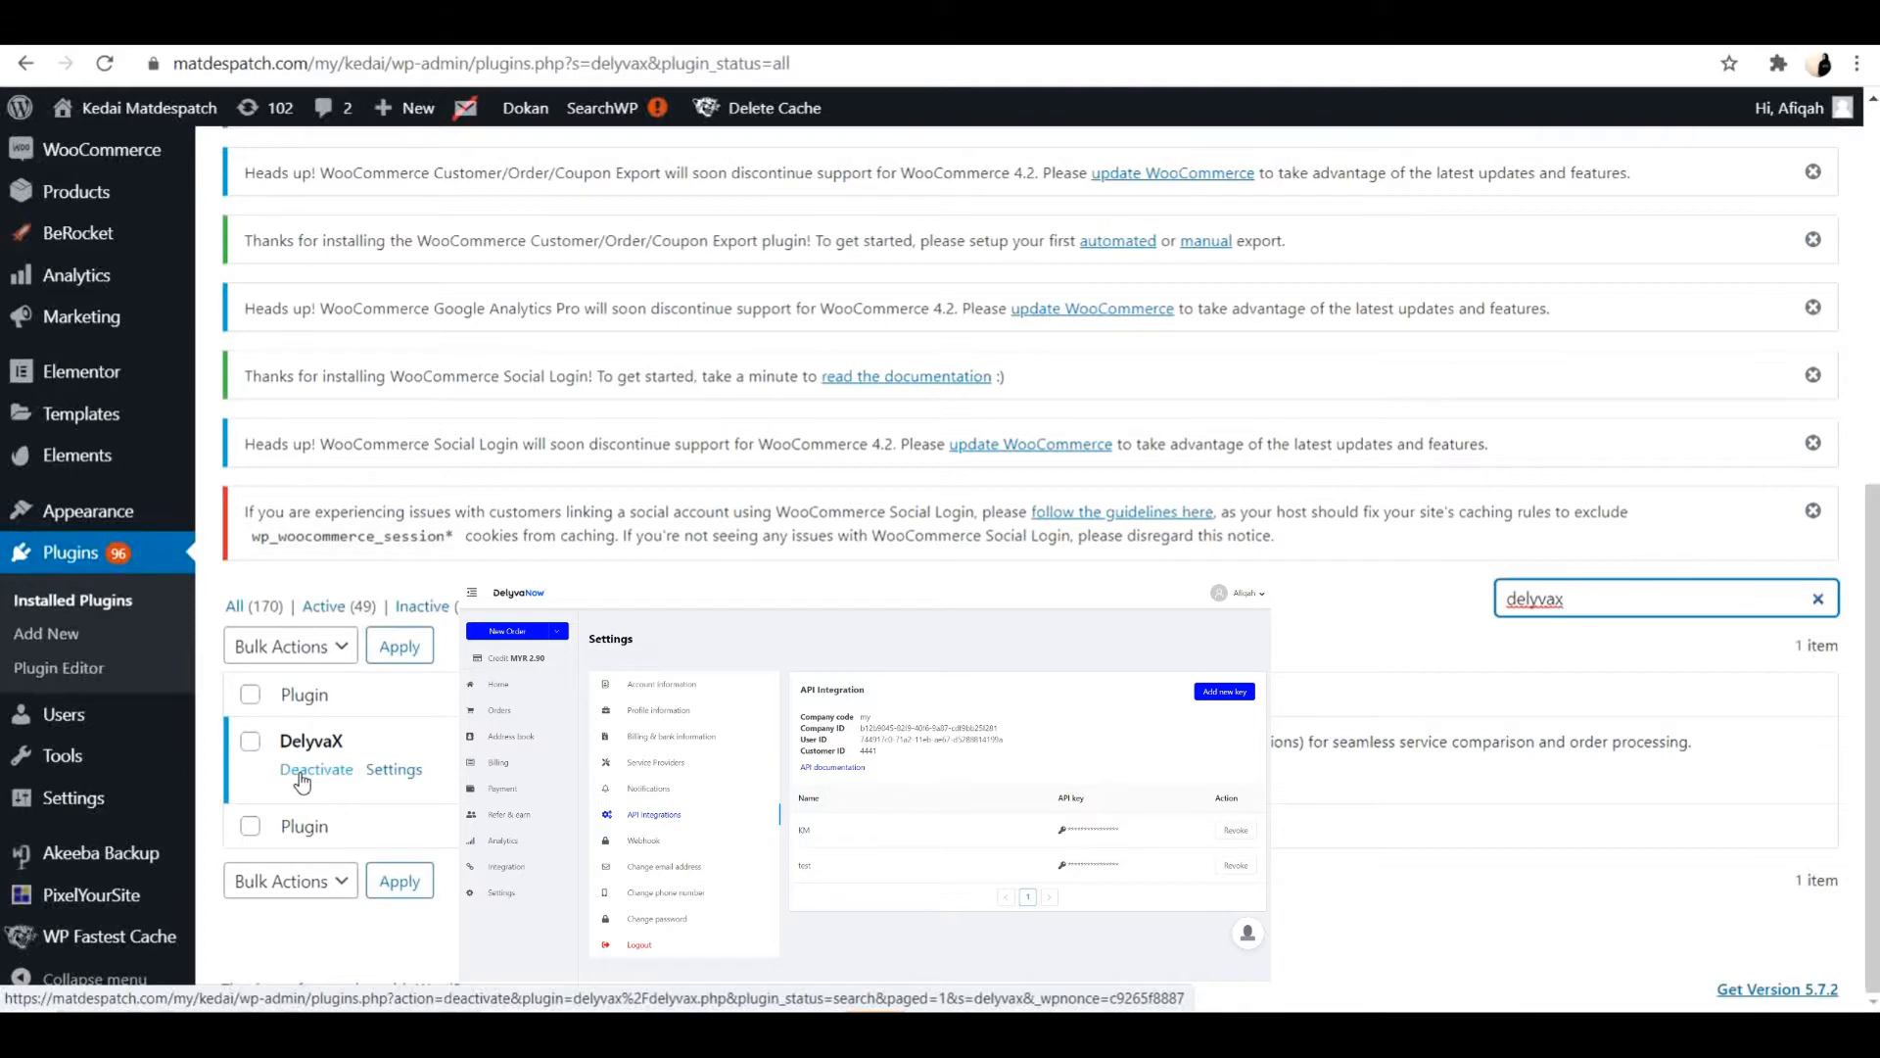
click(393, 772)
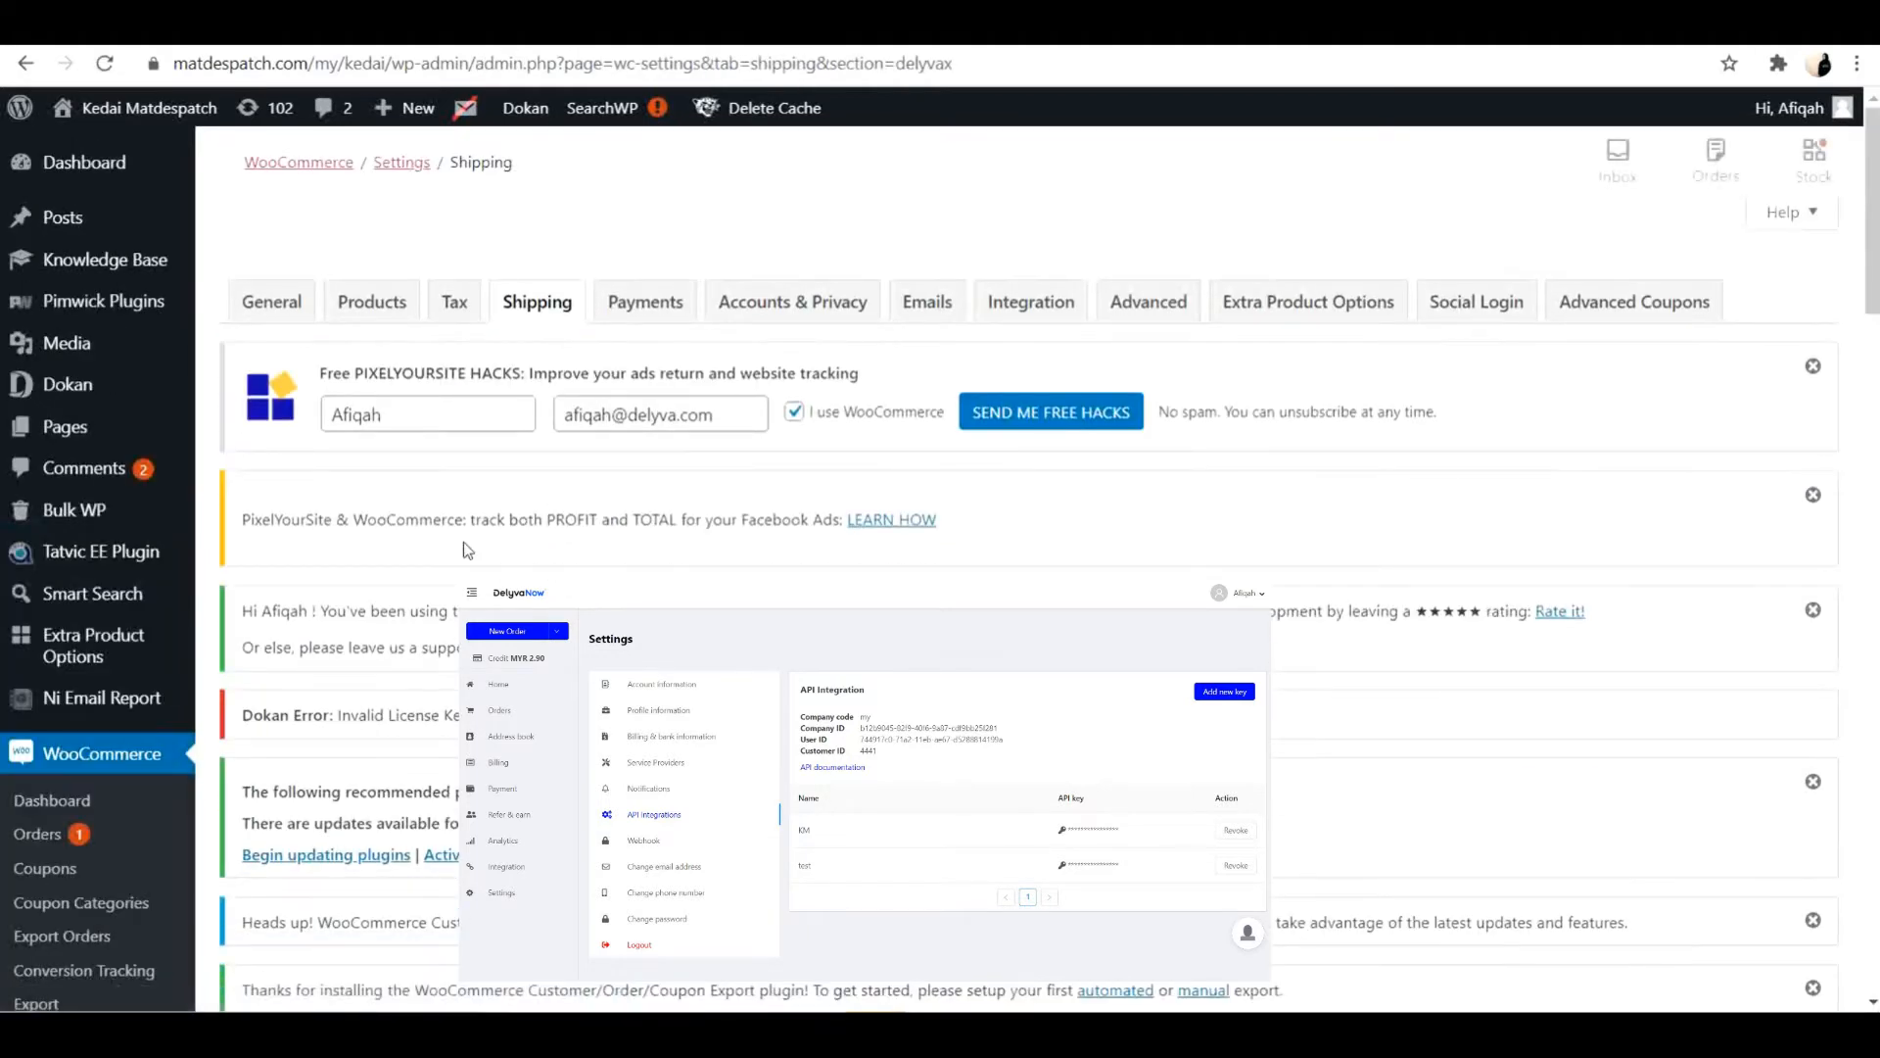
Review the DelyvaX shipping settings, from the shipping rate and order creation options to the company, user and API token fields.
scroll(462, 542, down, 15)
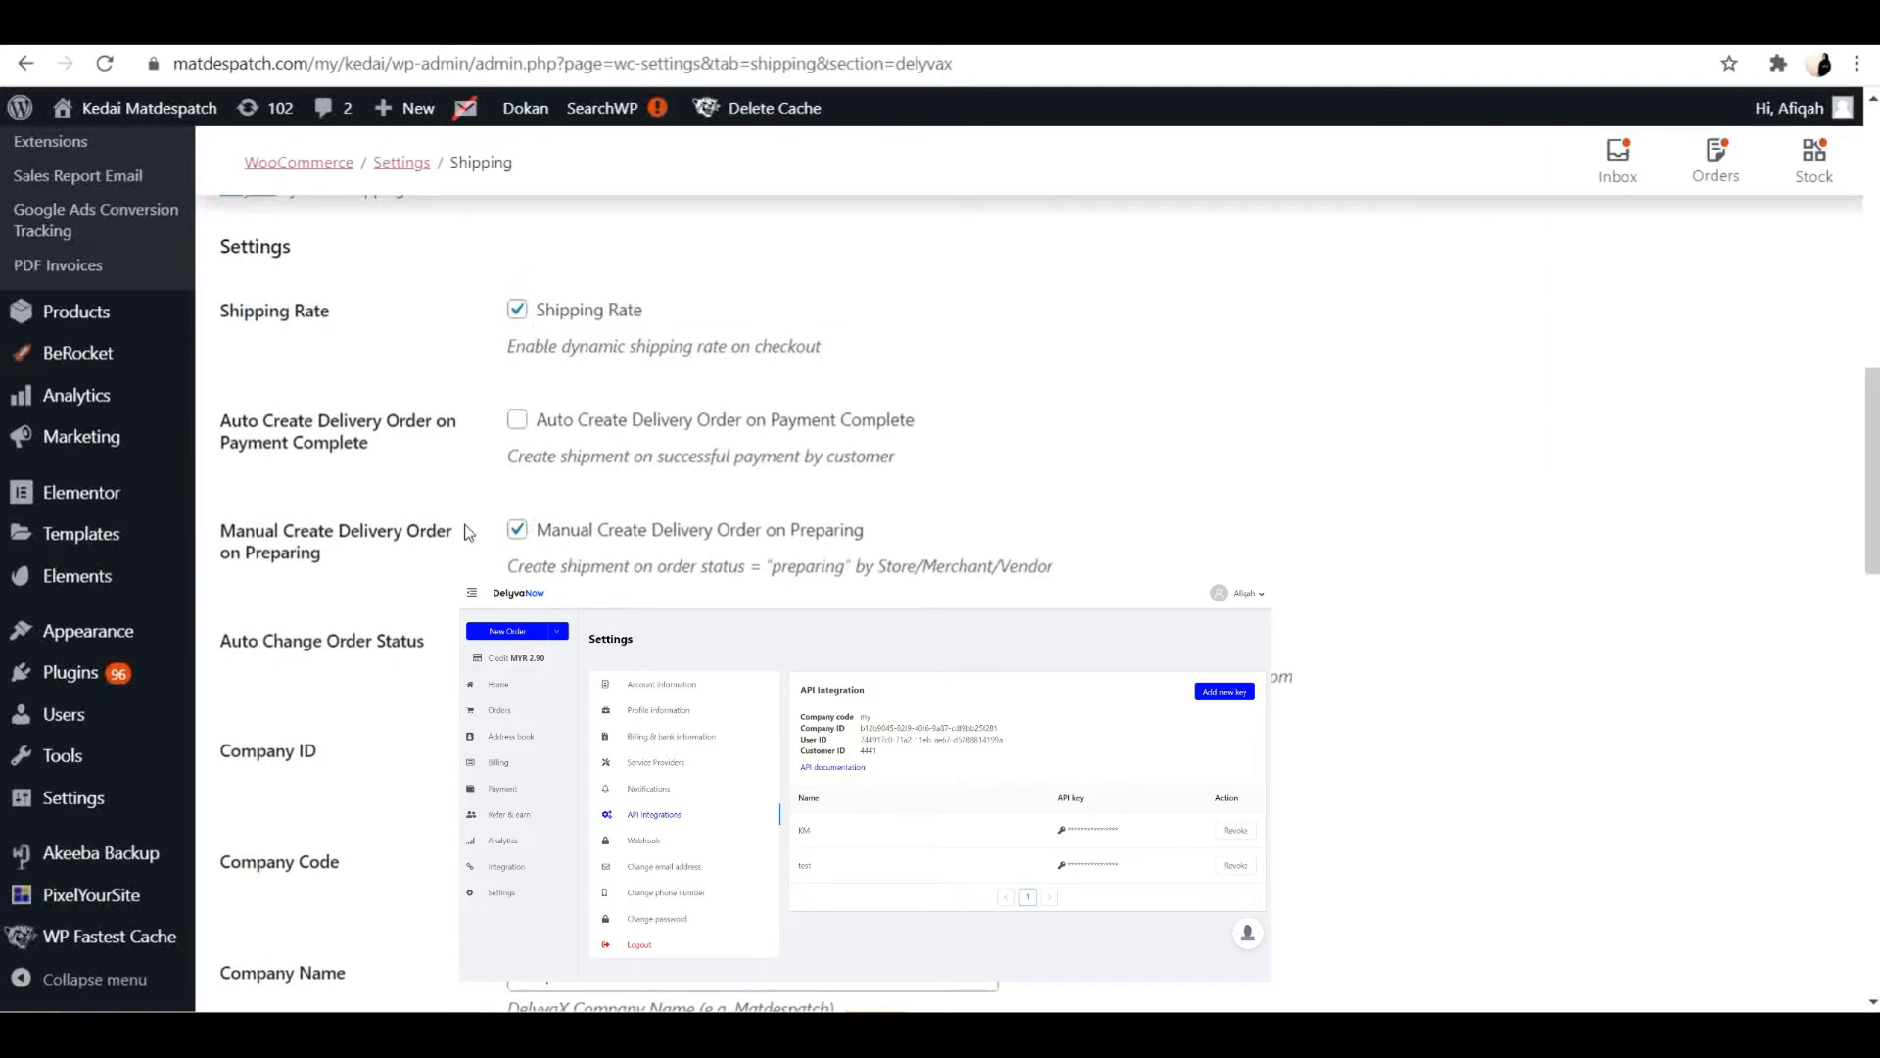
scroll(460, 490, down, 3)
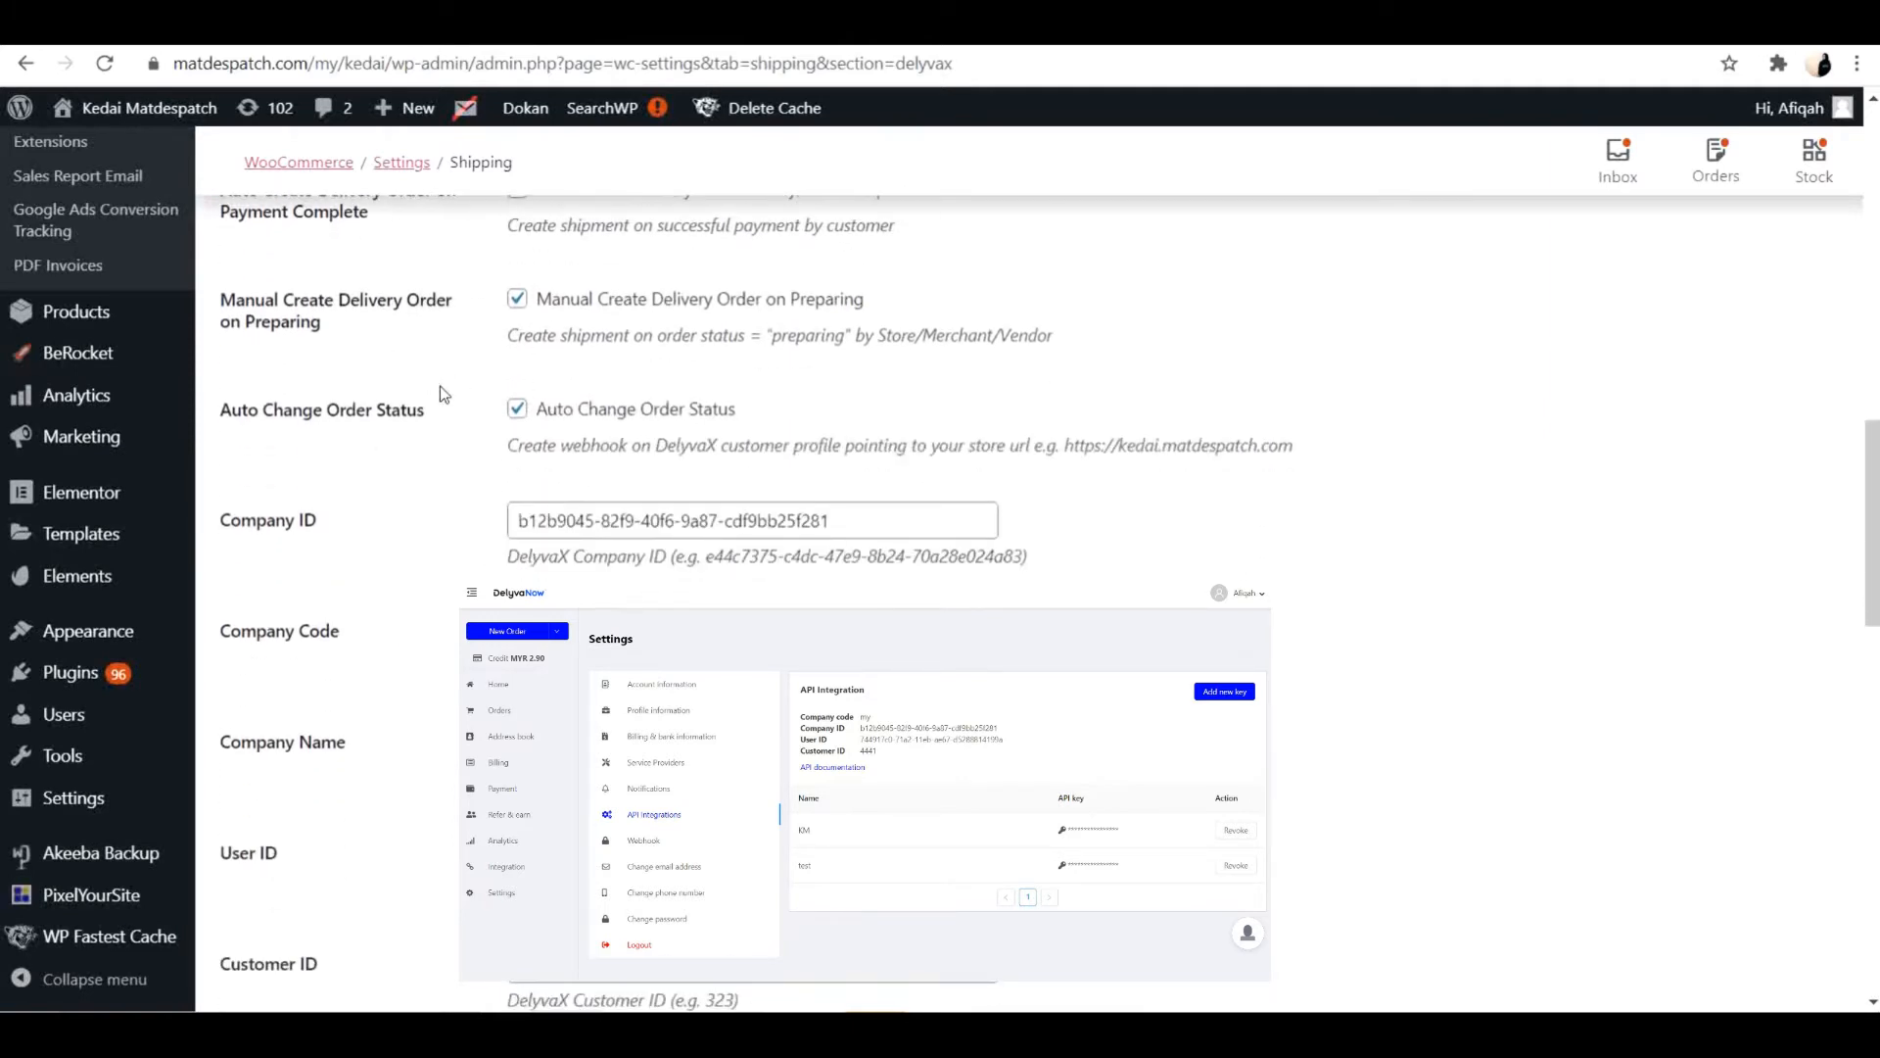
scroll(361, 415, down, 2)
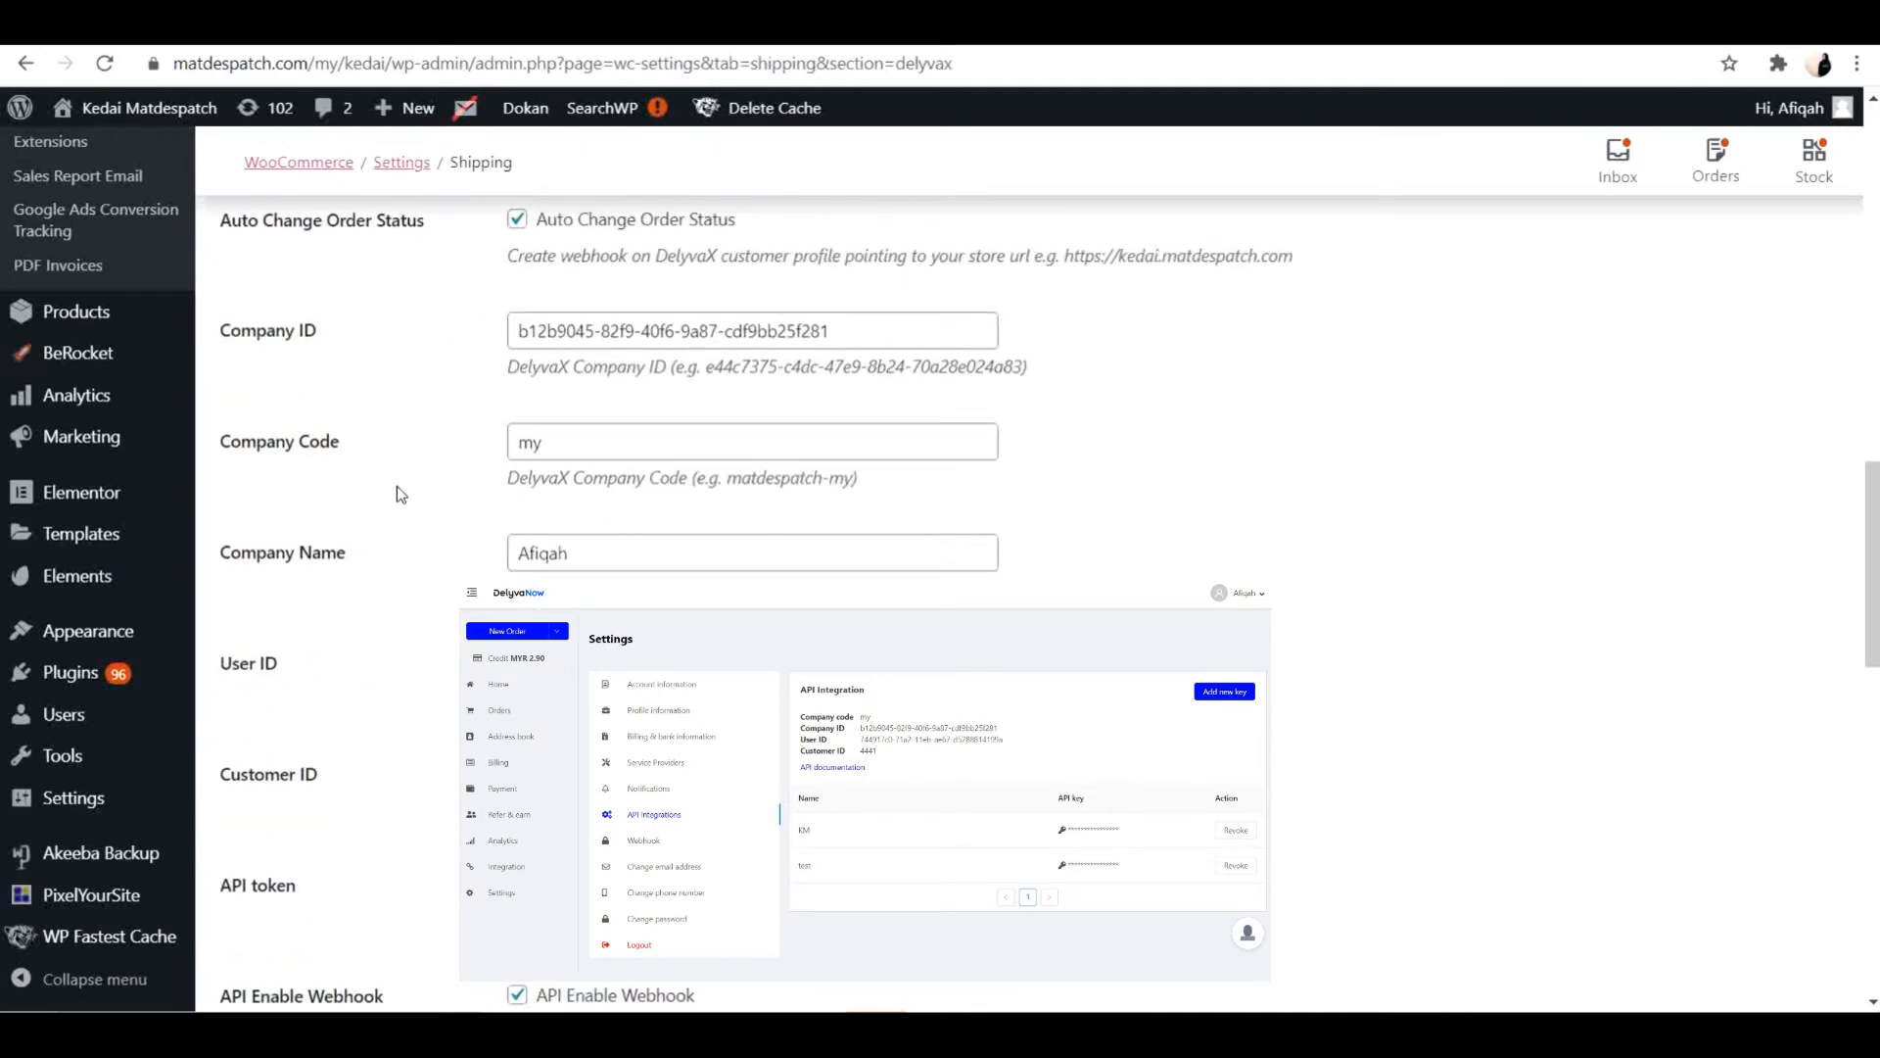
scroll(442, 615, up, 1)
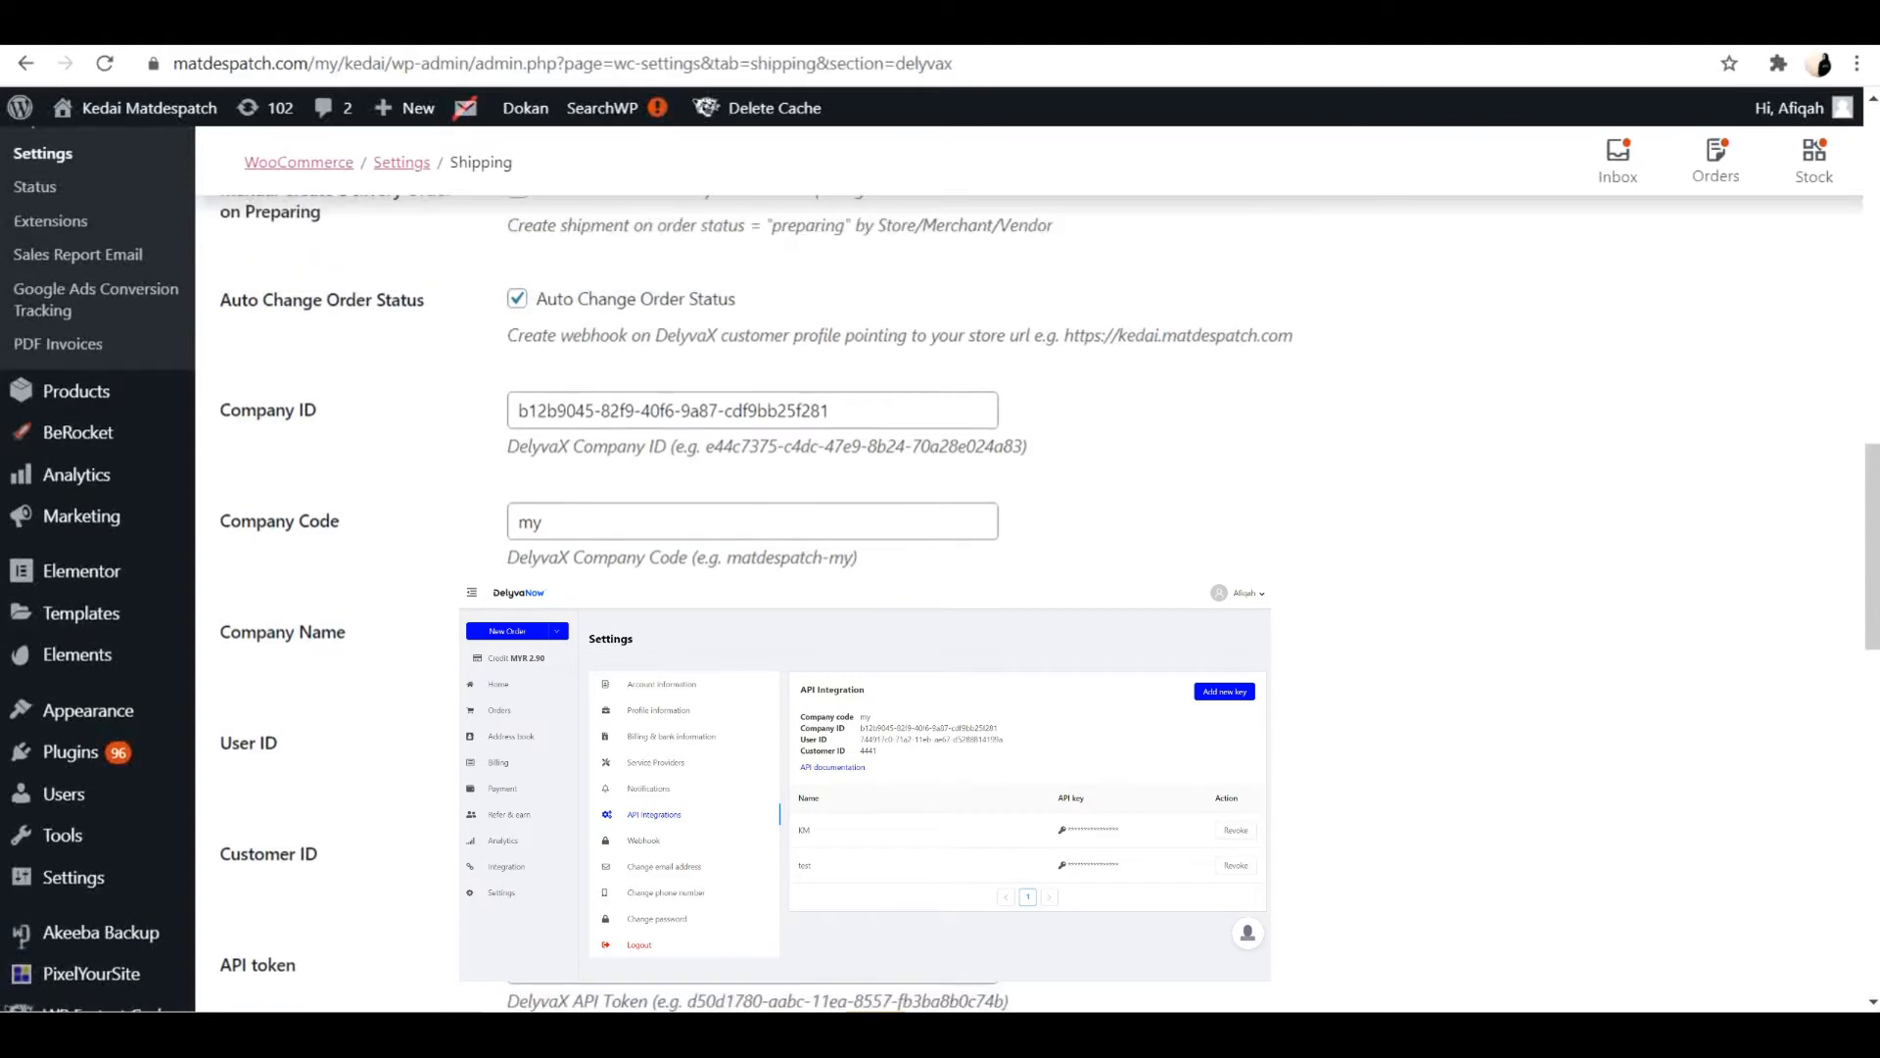
scroll(443, 615, down, 2)
scroll(443, 615, up, 1)
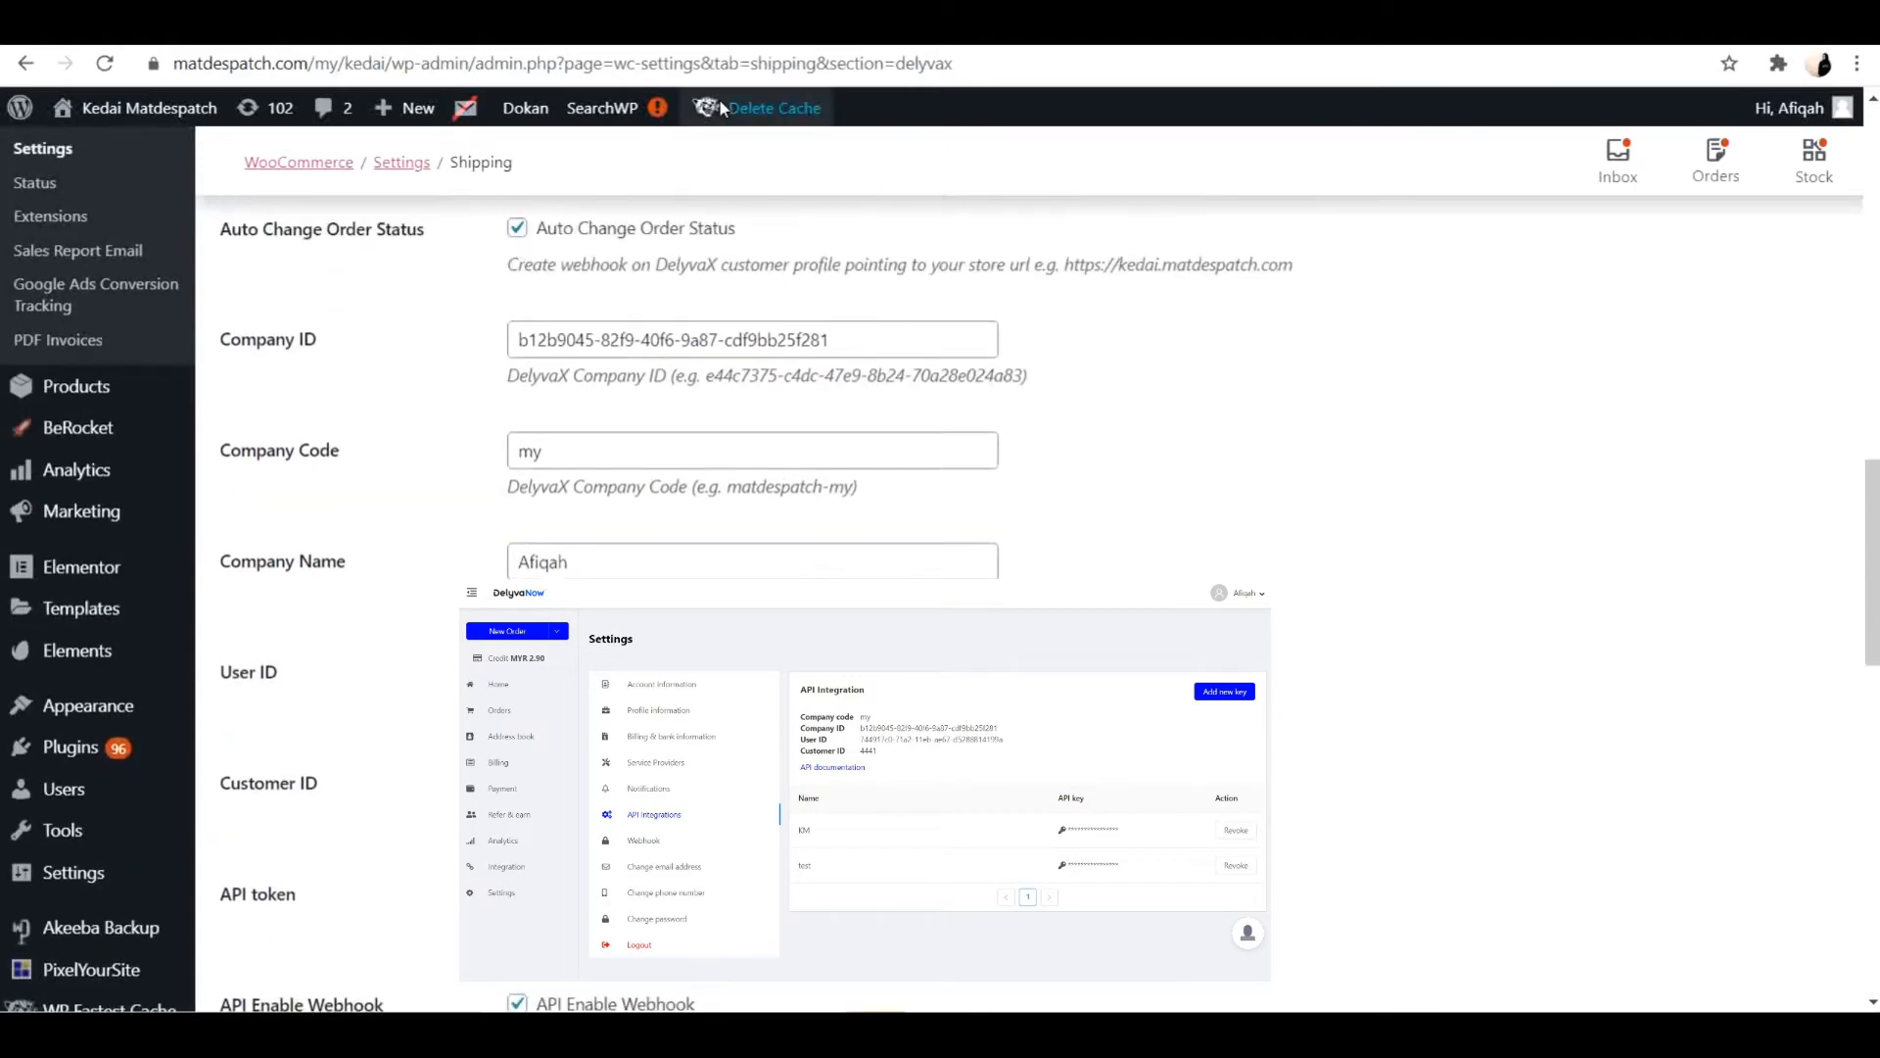
Switch to the DelyvaNow customer portal and open the API Integrations settings showing the company, user and customer details.
click(391, 28)
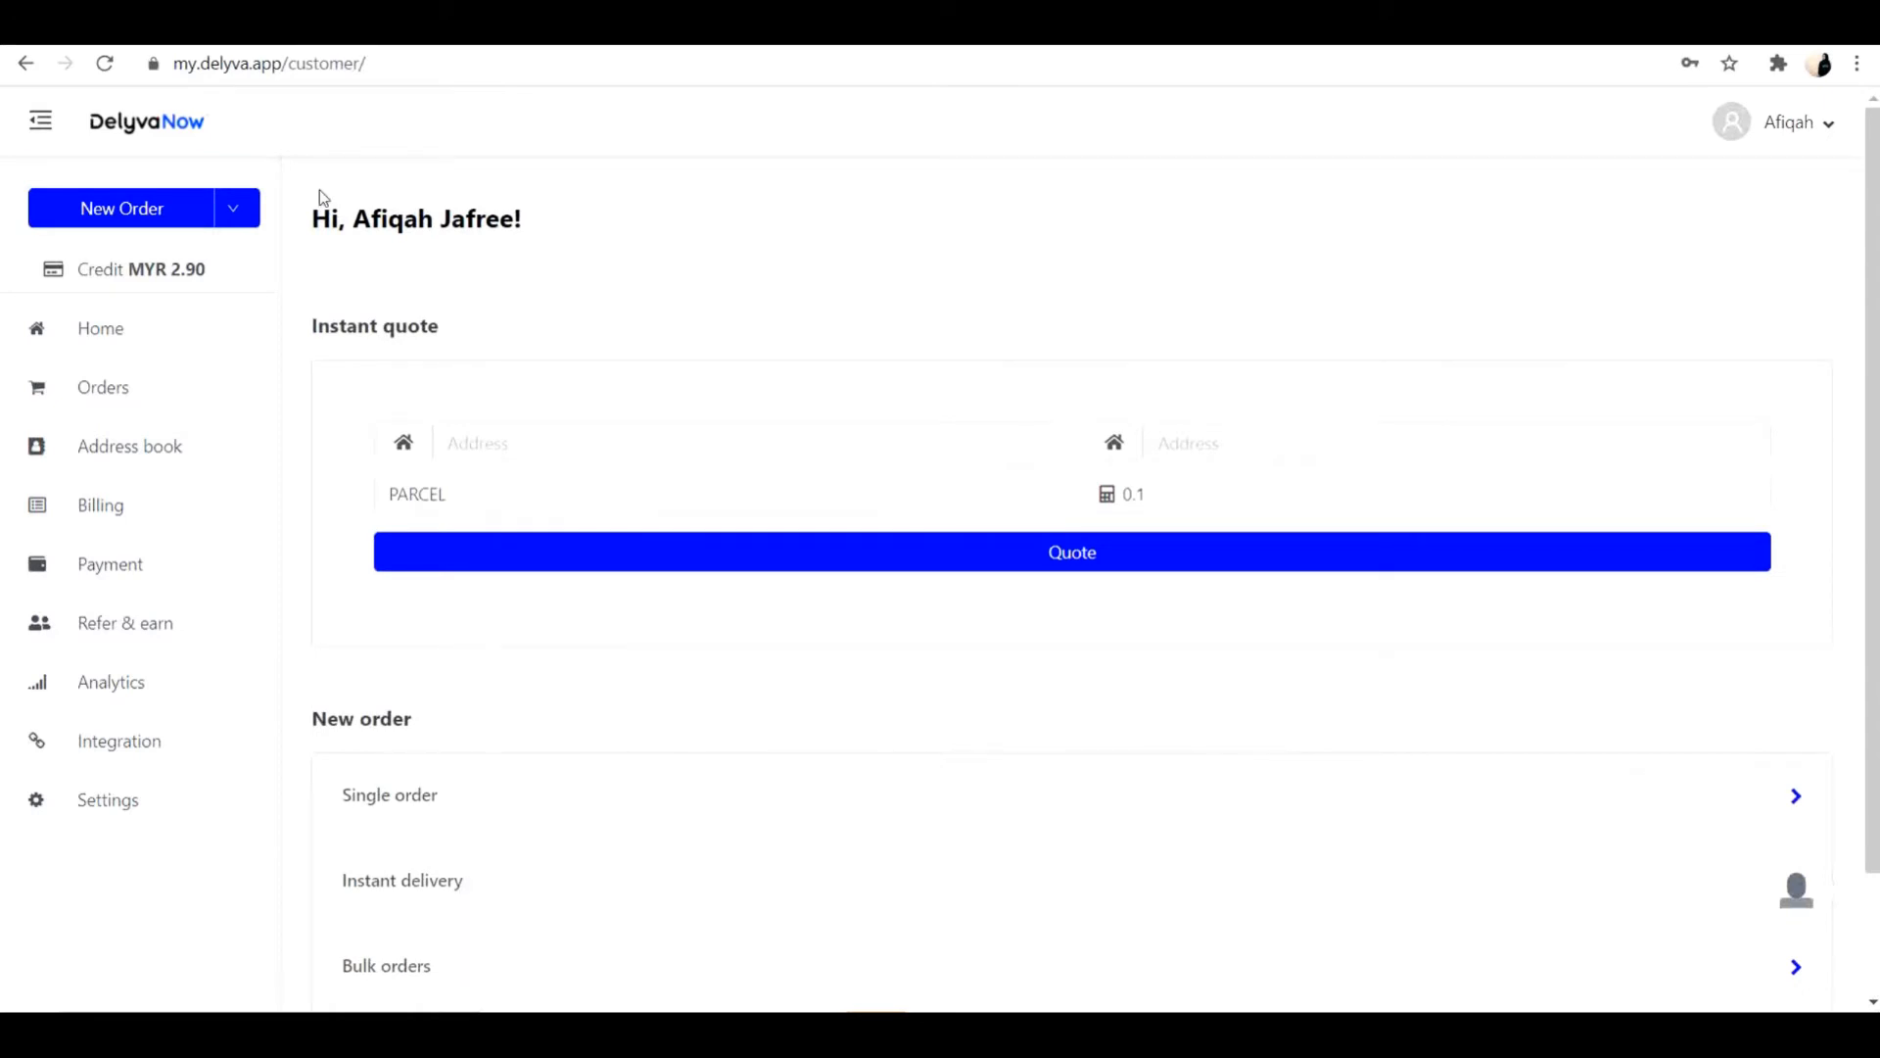
click(105, 828)
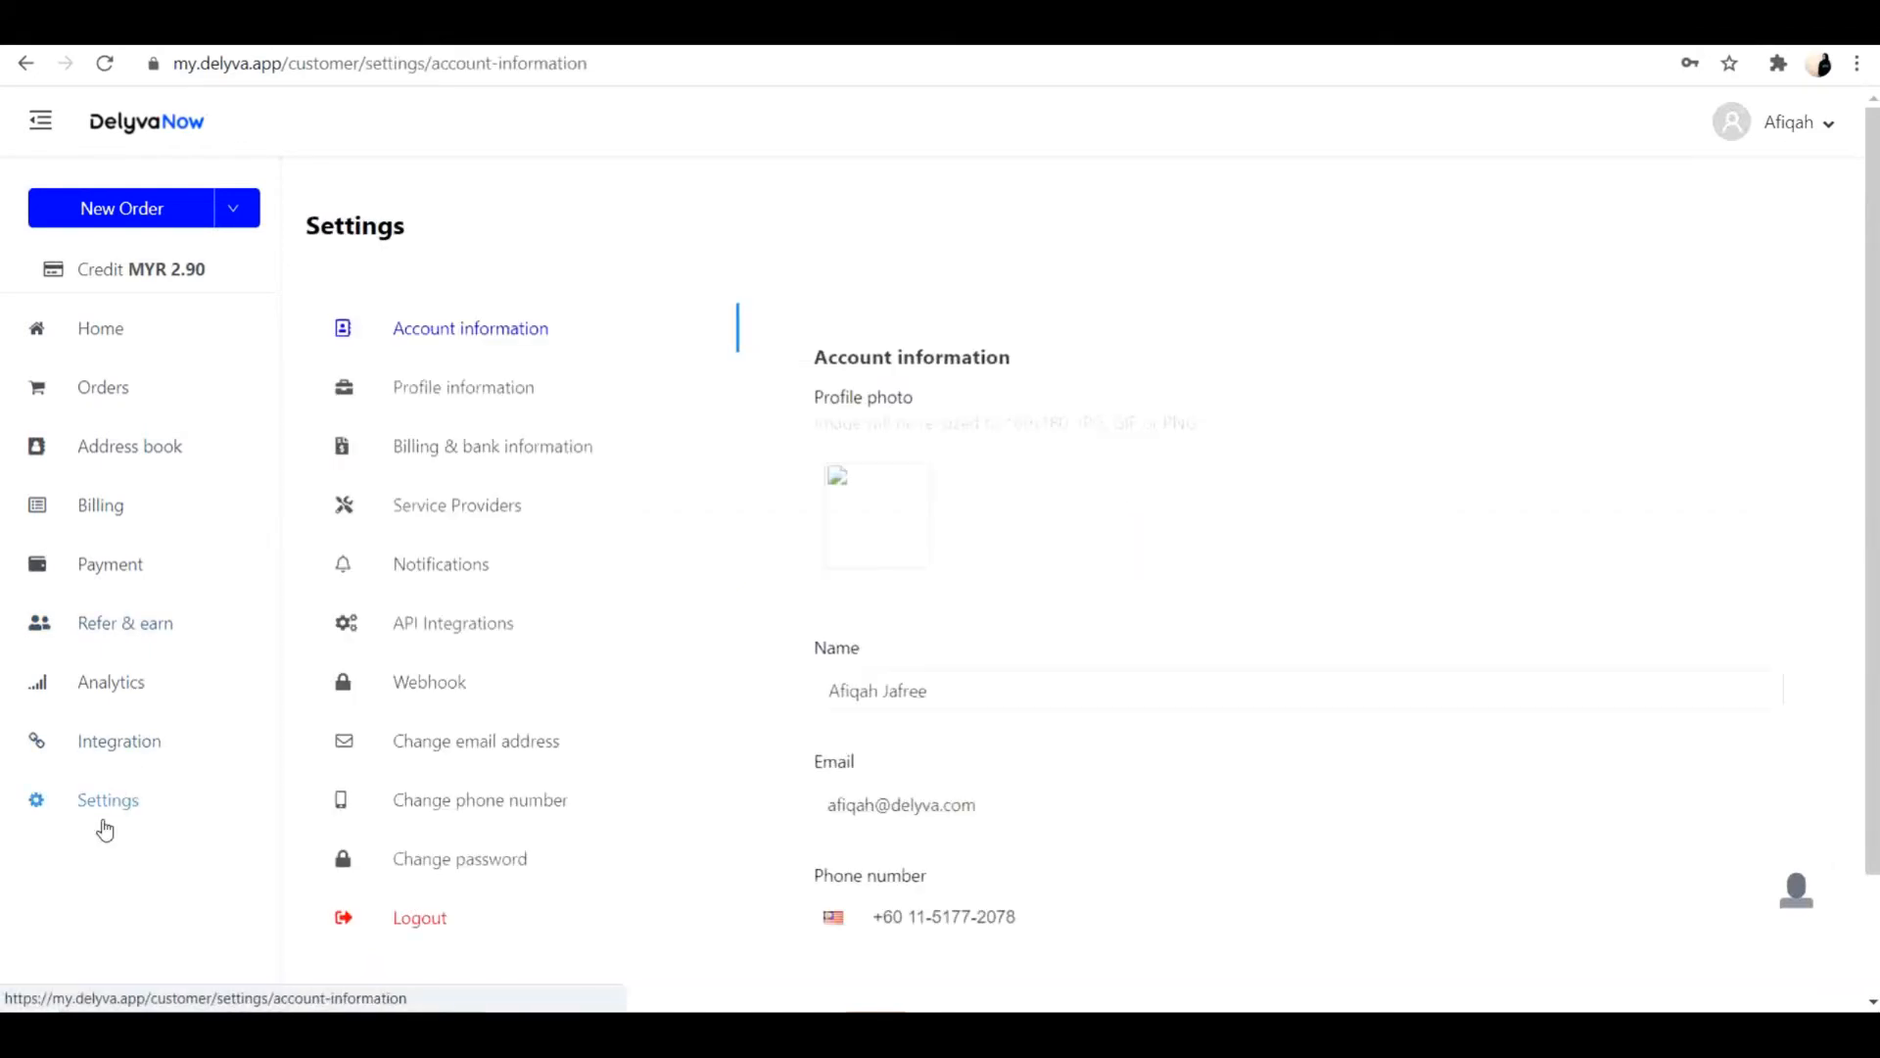
click(455, 634)
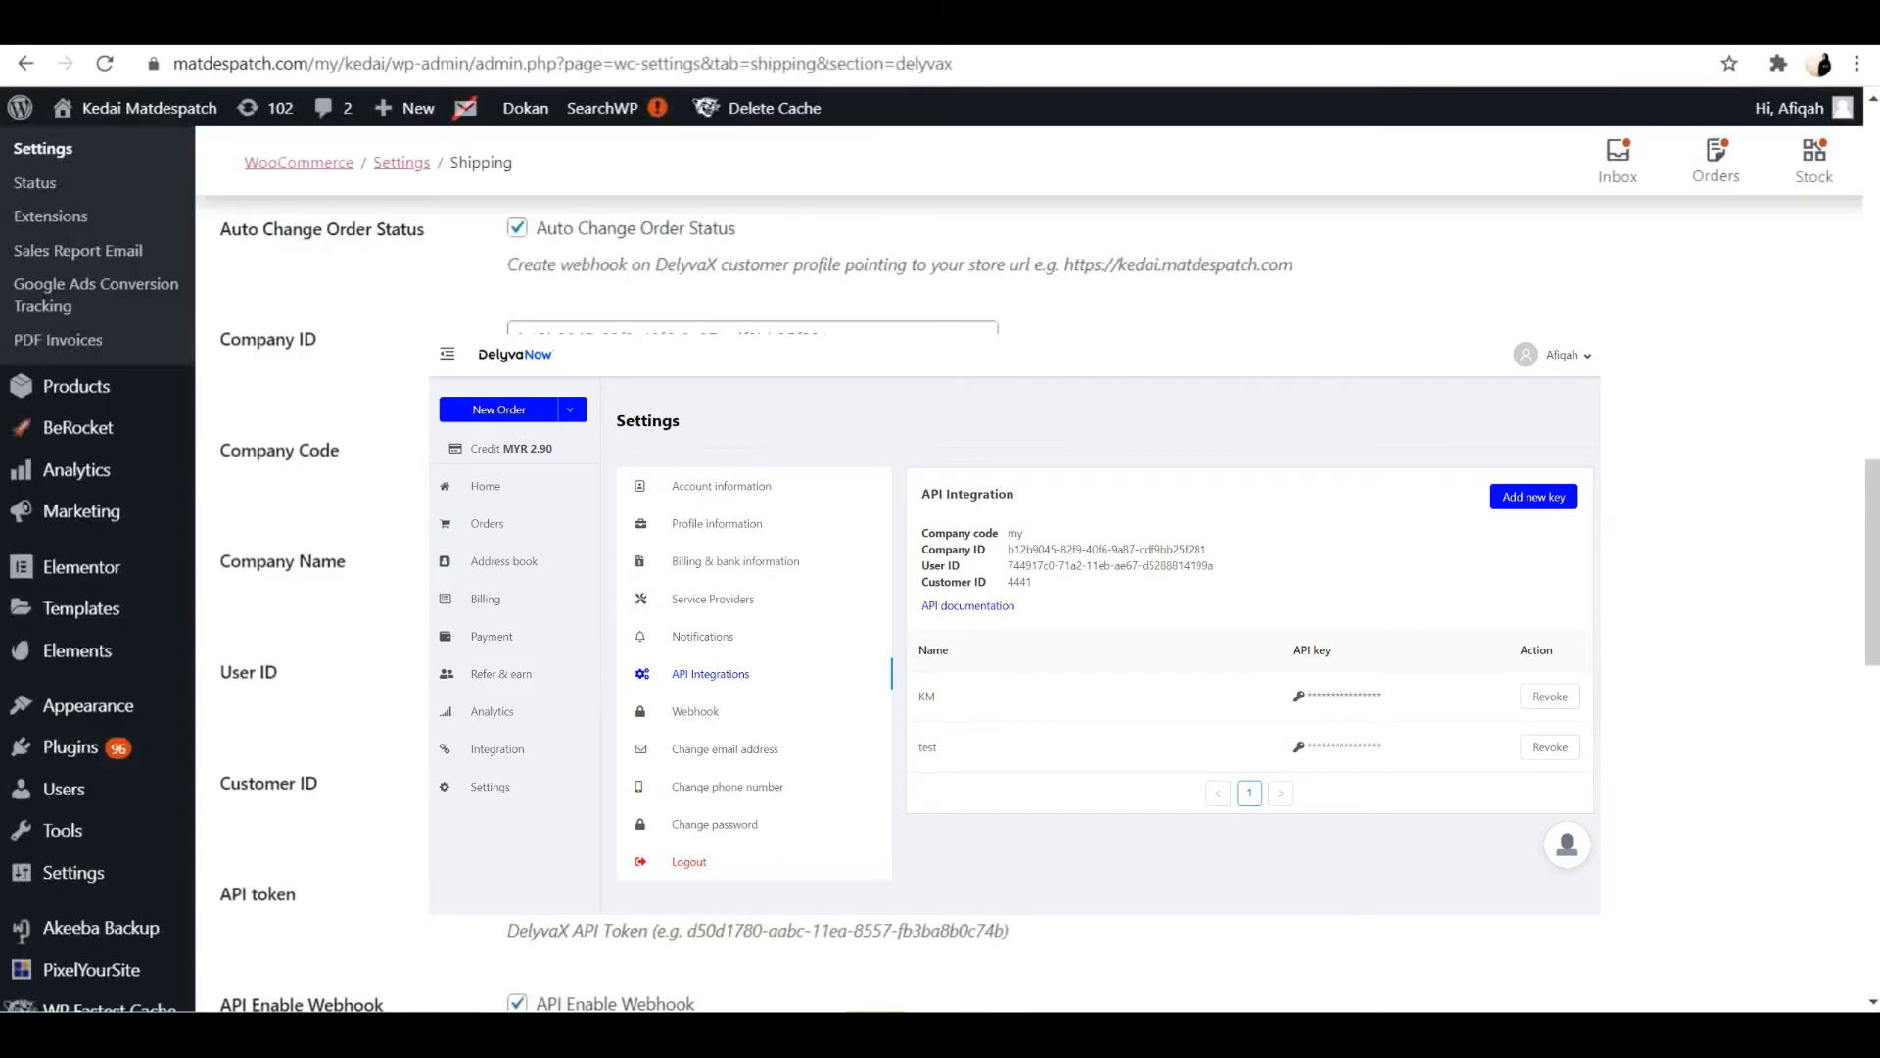
scroll(1038, 587, down, 2)
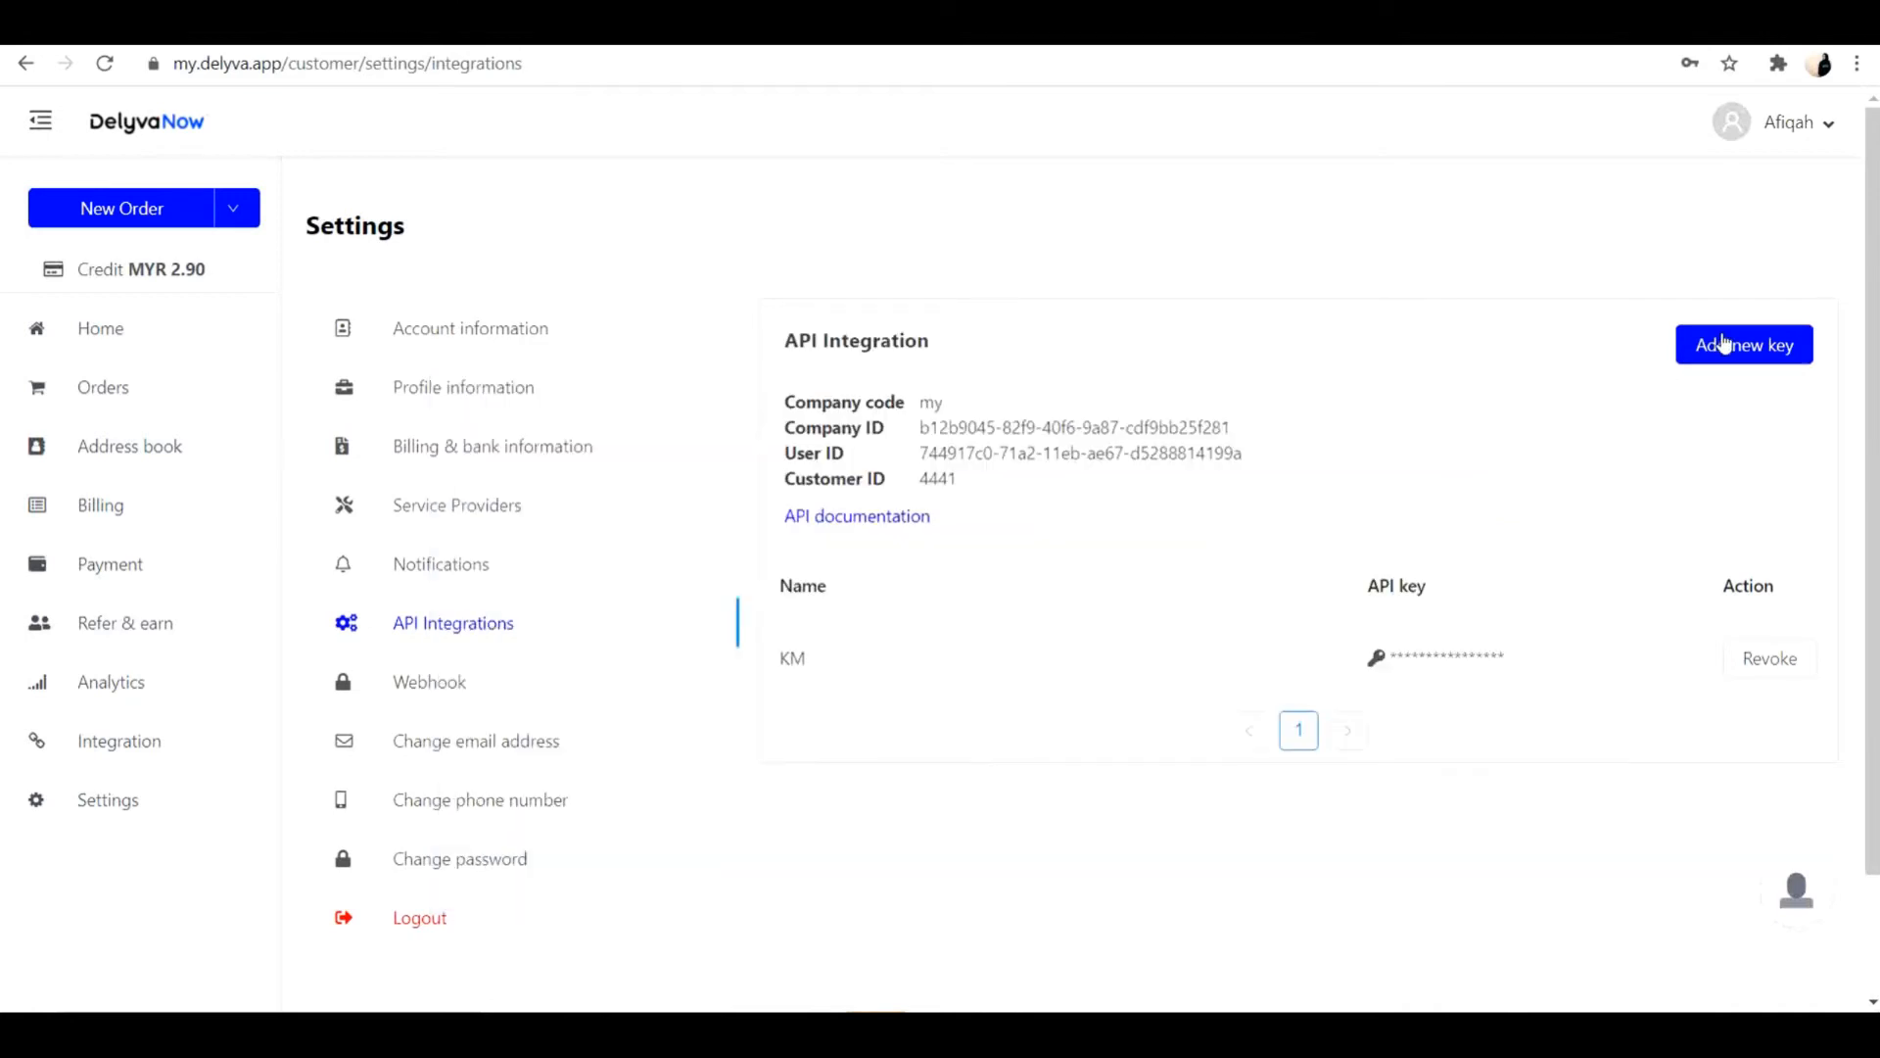
Create a new API key named test in the DelyvaNow API integration settings.
click(1724, 343)
click(899, 544)
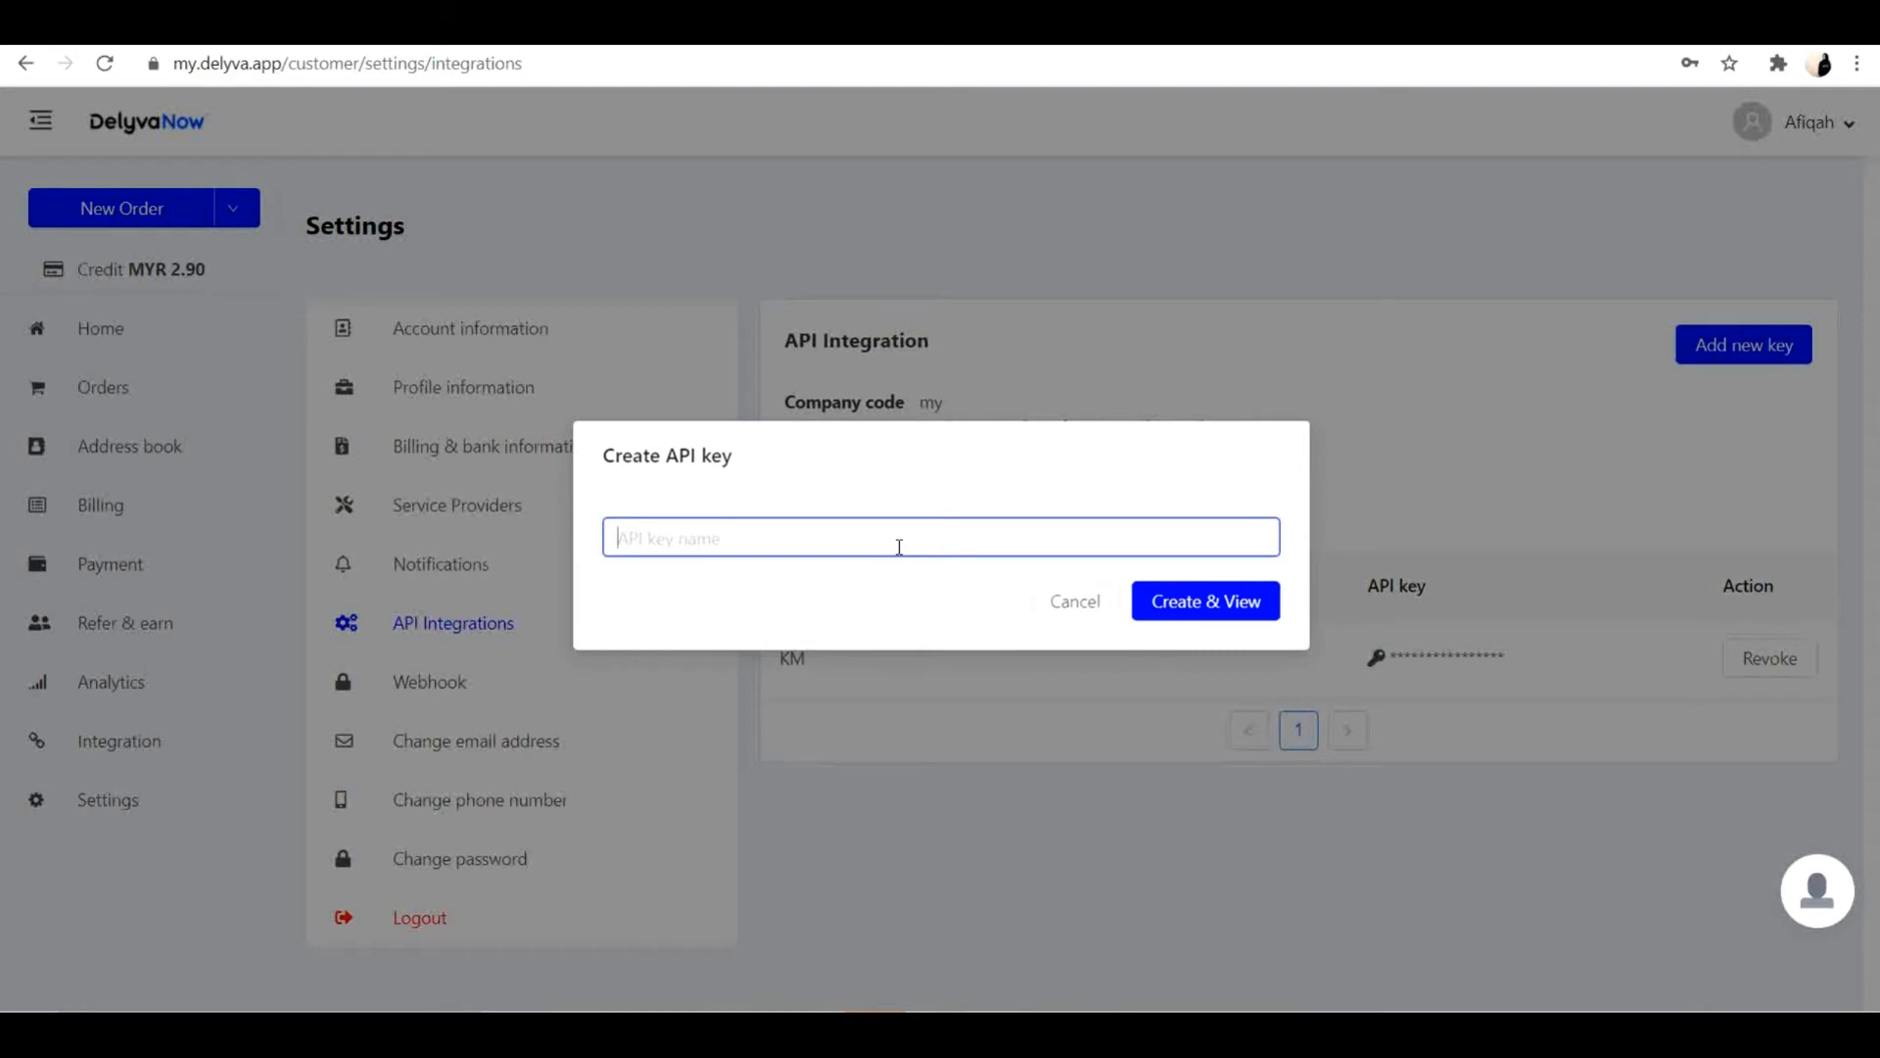
text(te)
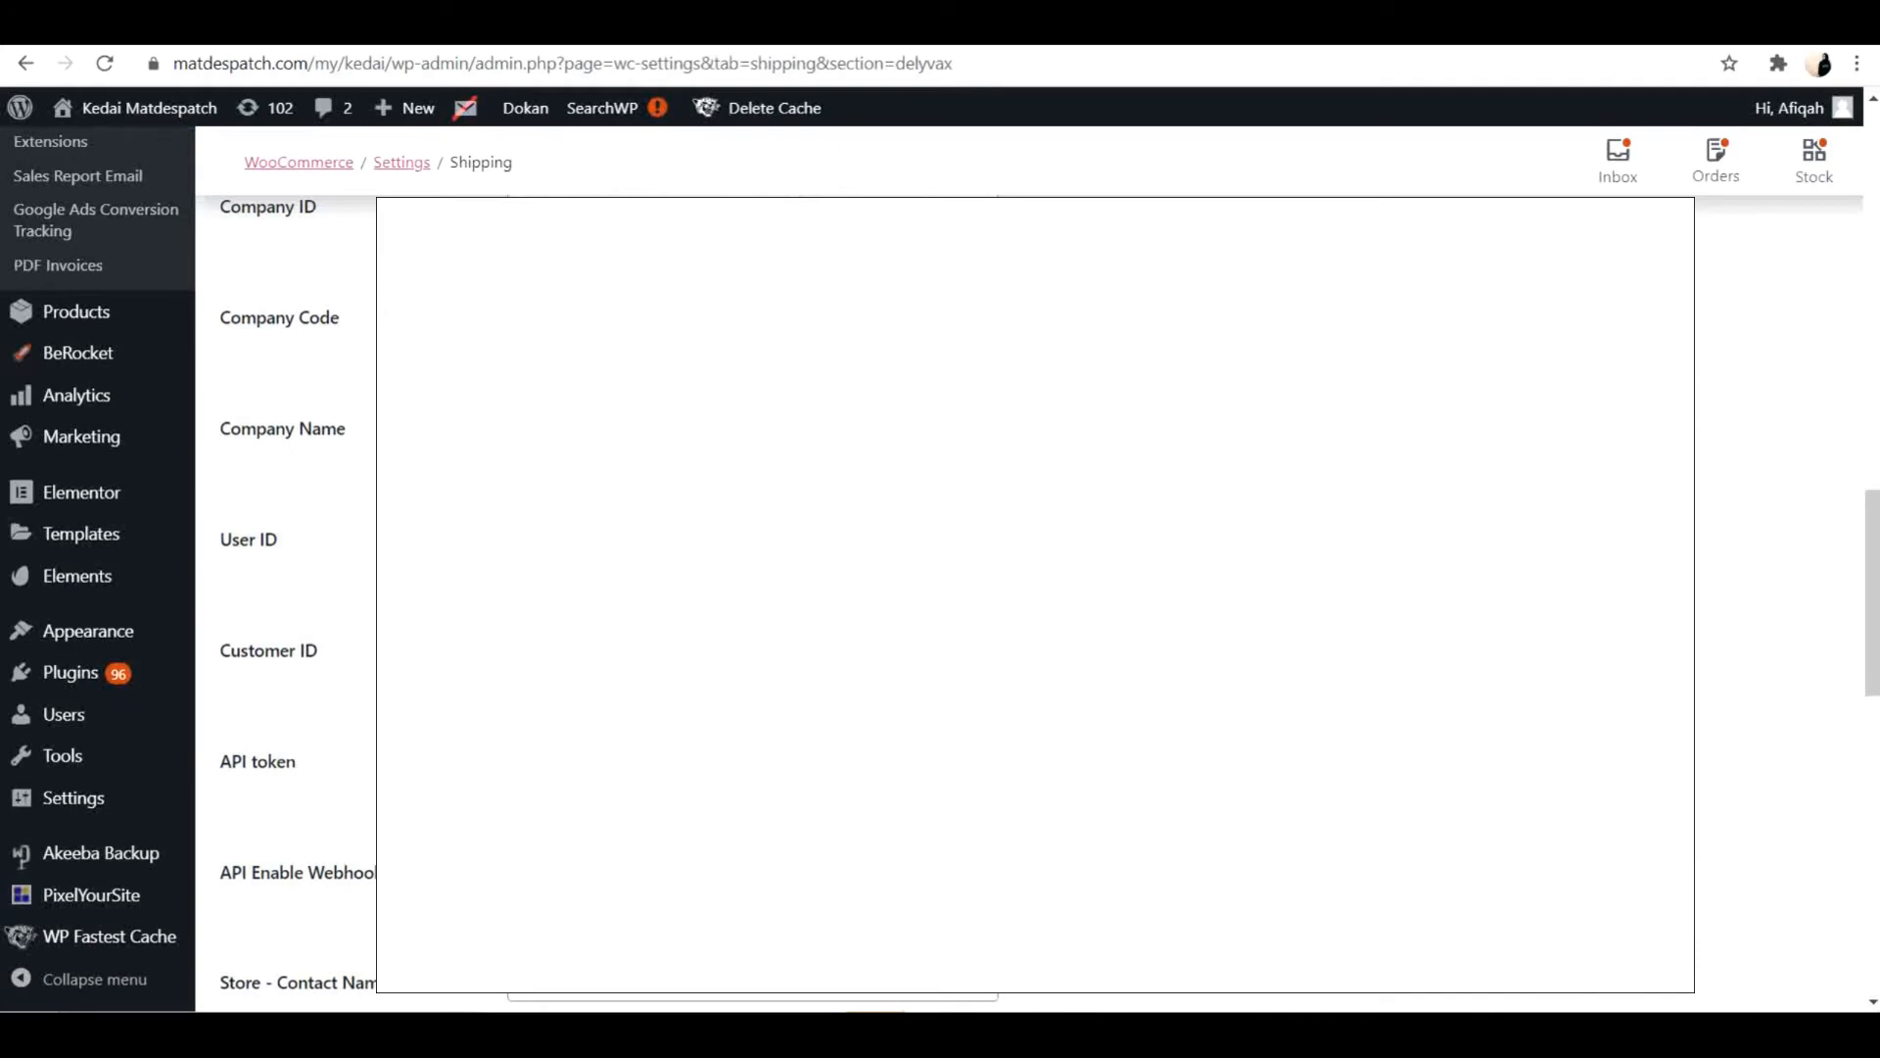
Examine the remaining DelyvaX settings in WooCommerce, including store contact, processing time, weight and shipping rate adjustment fields.
scroll(284, 587, down, 2)
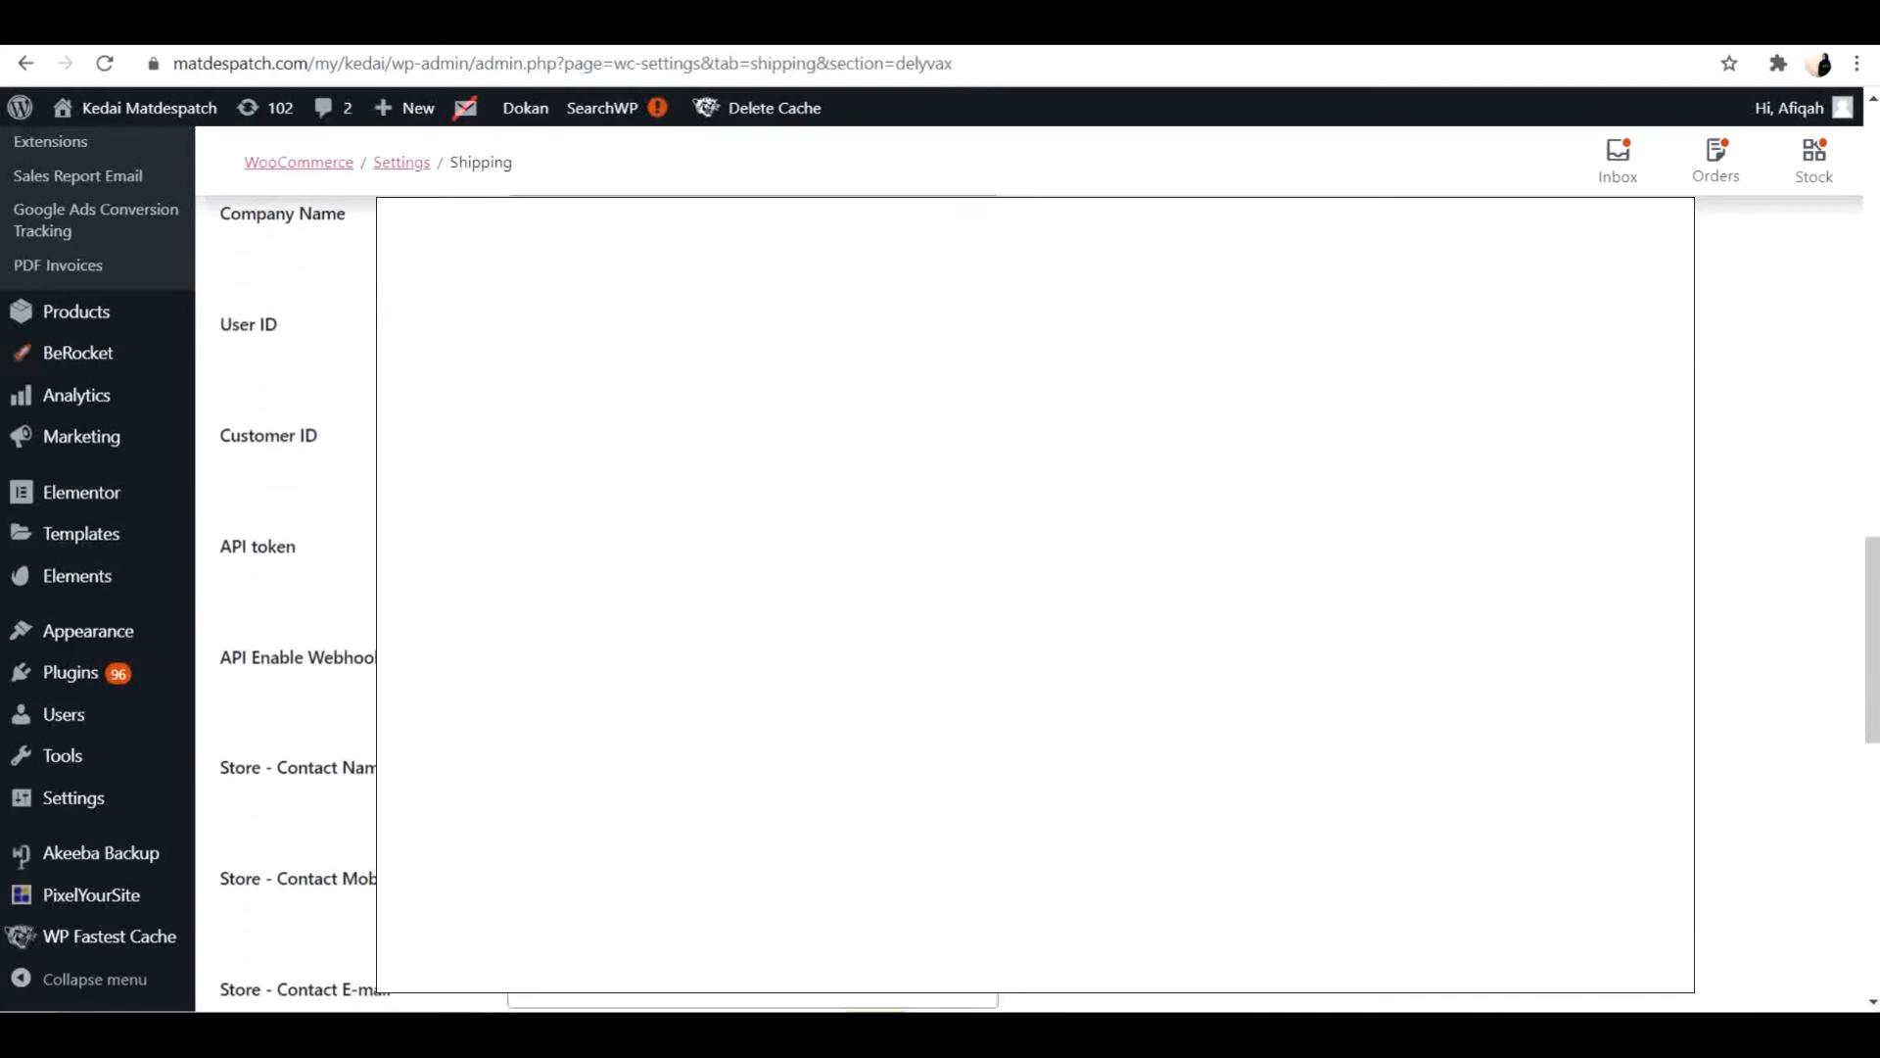
scroll(284, 588, down, 10)
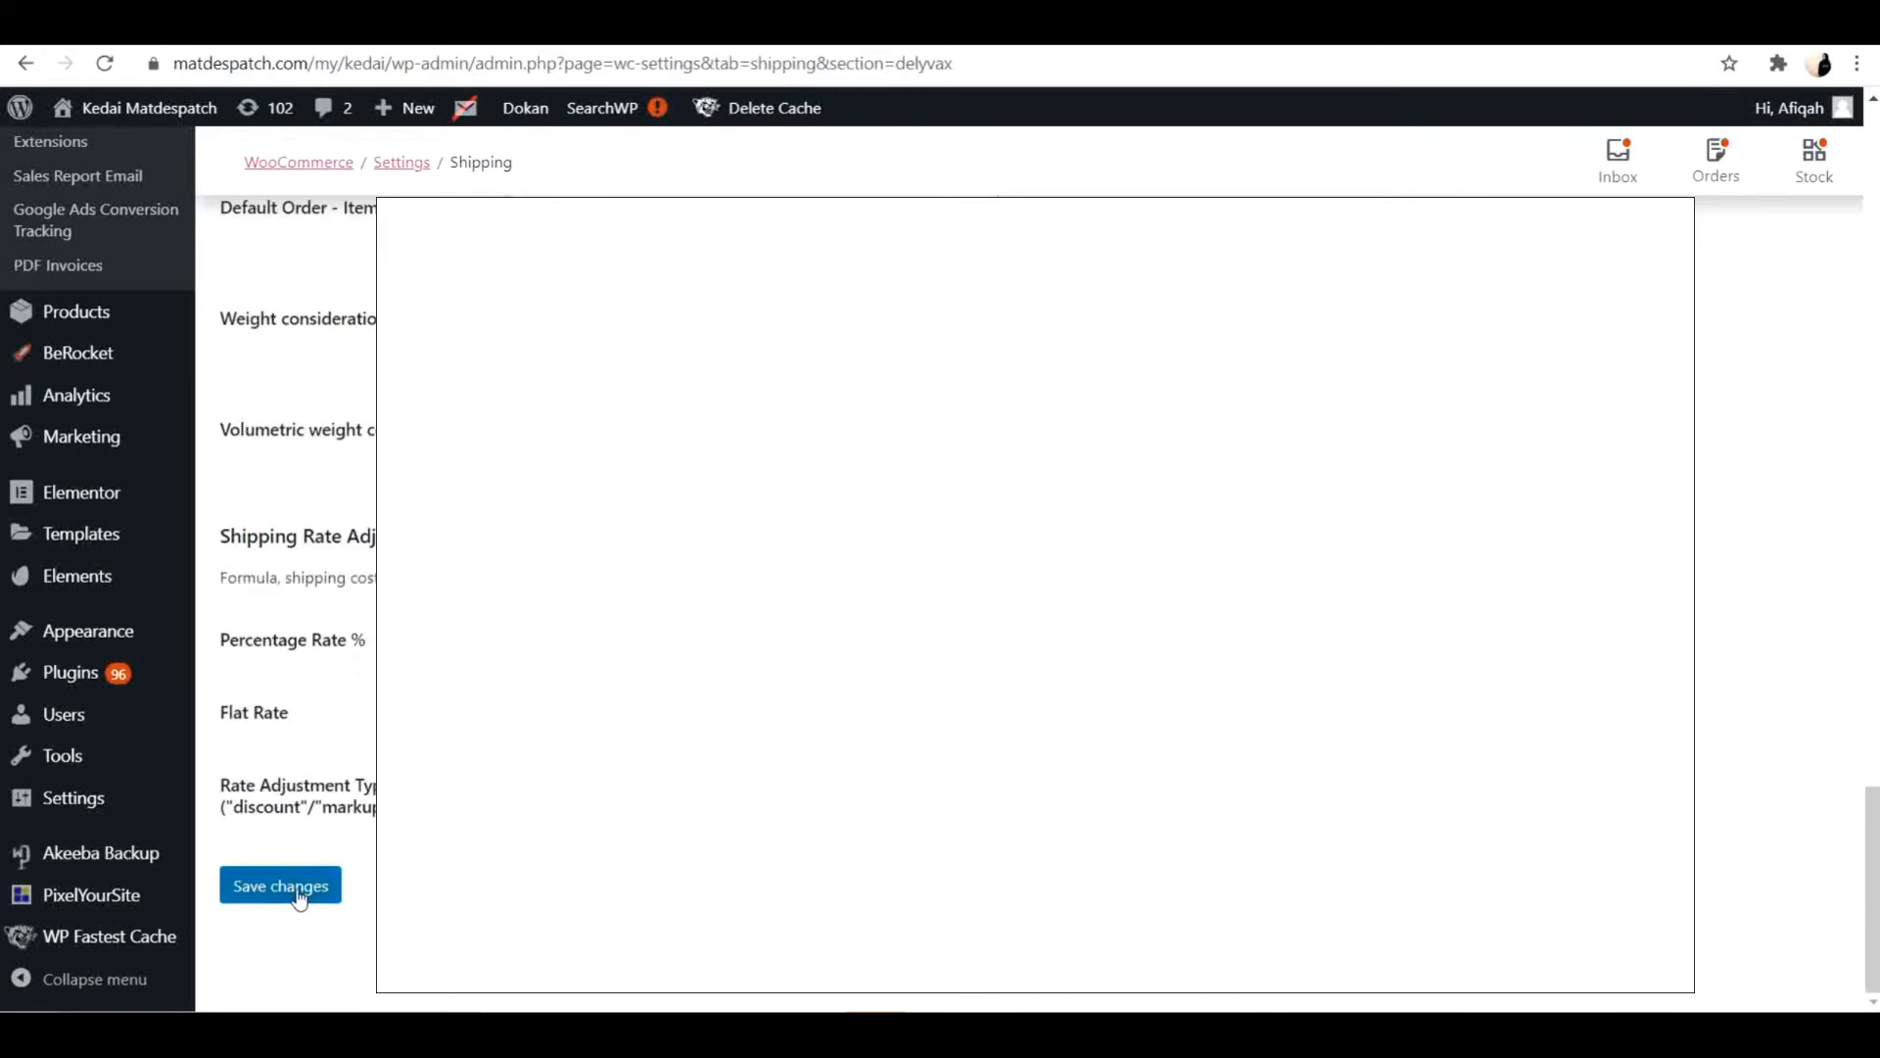
scroll(284, 588, up, 13)
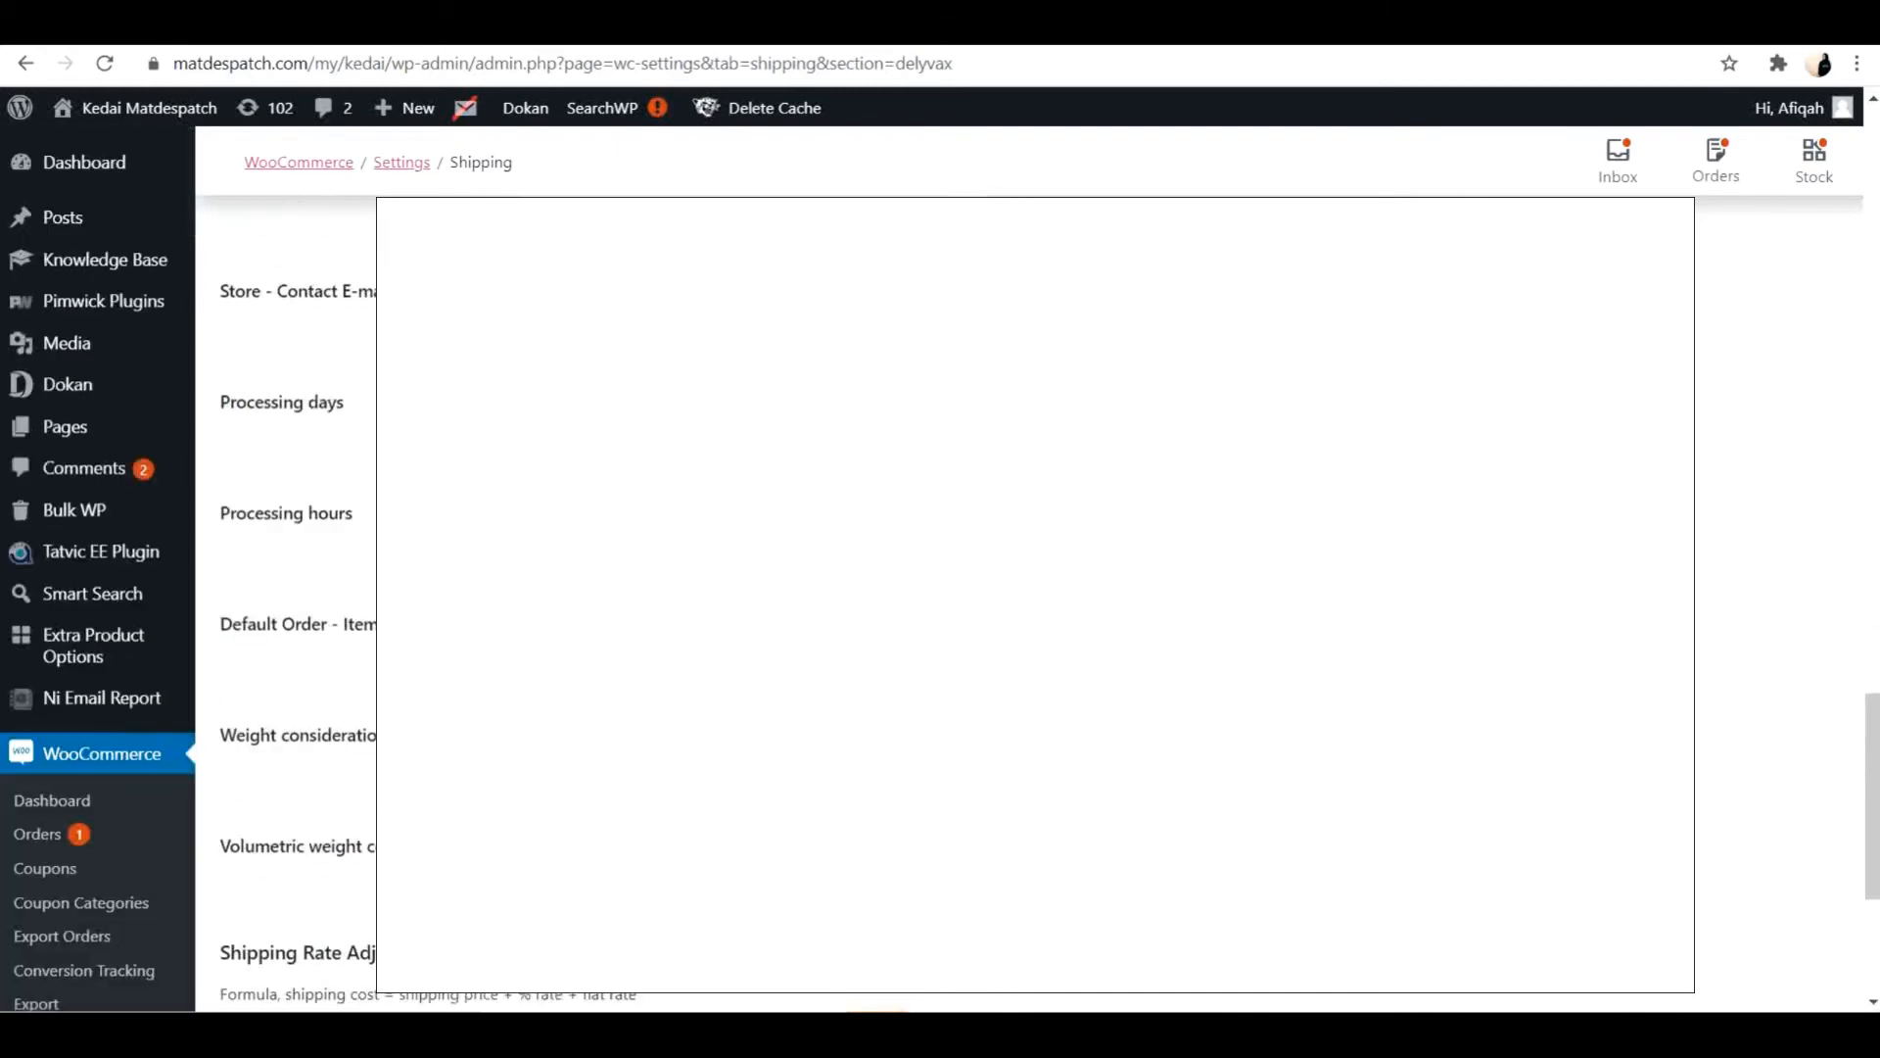
scroll(284, 587, up, 5)
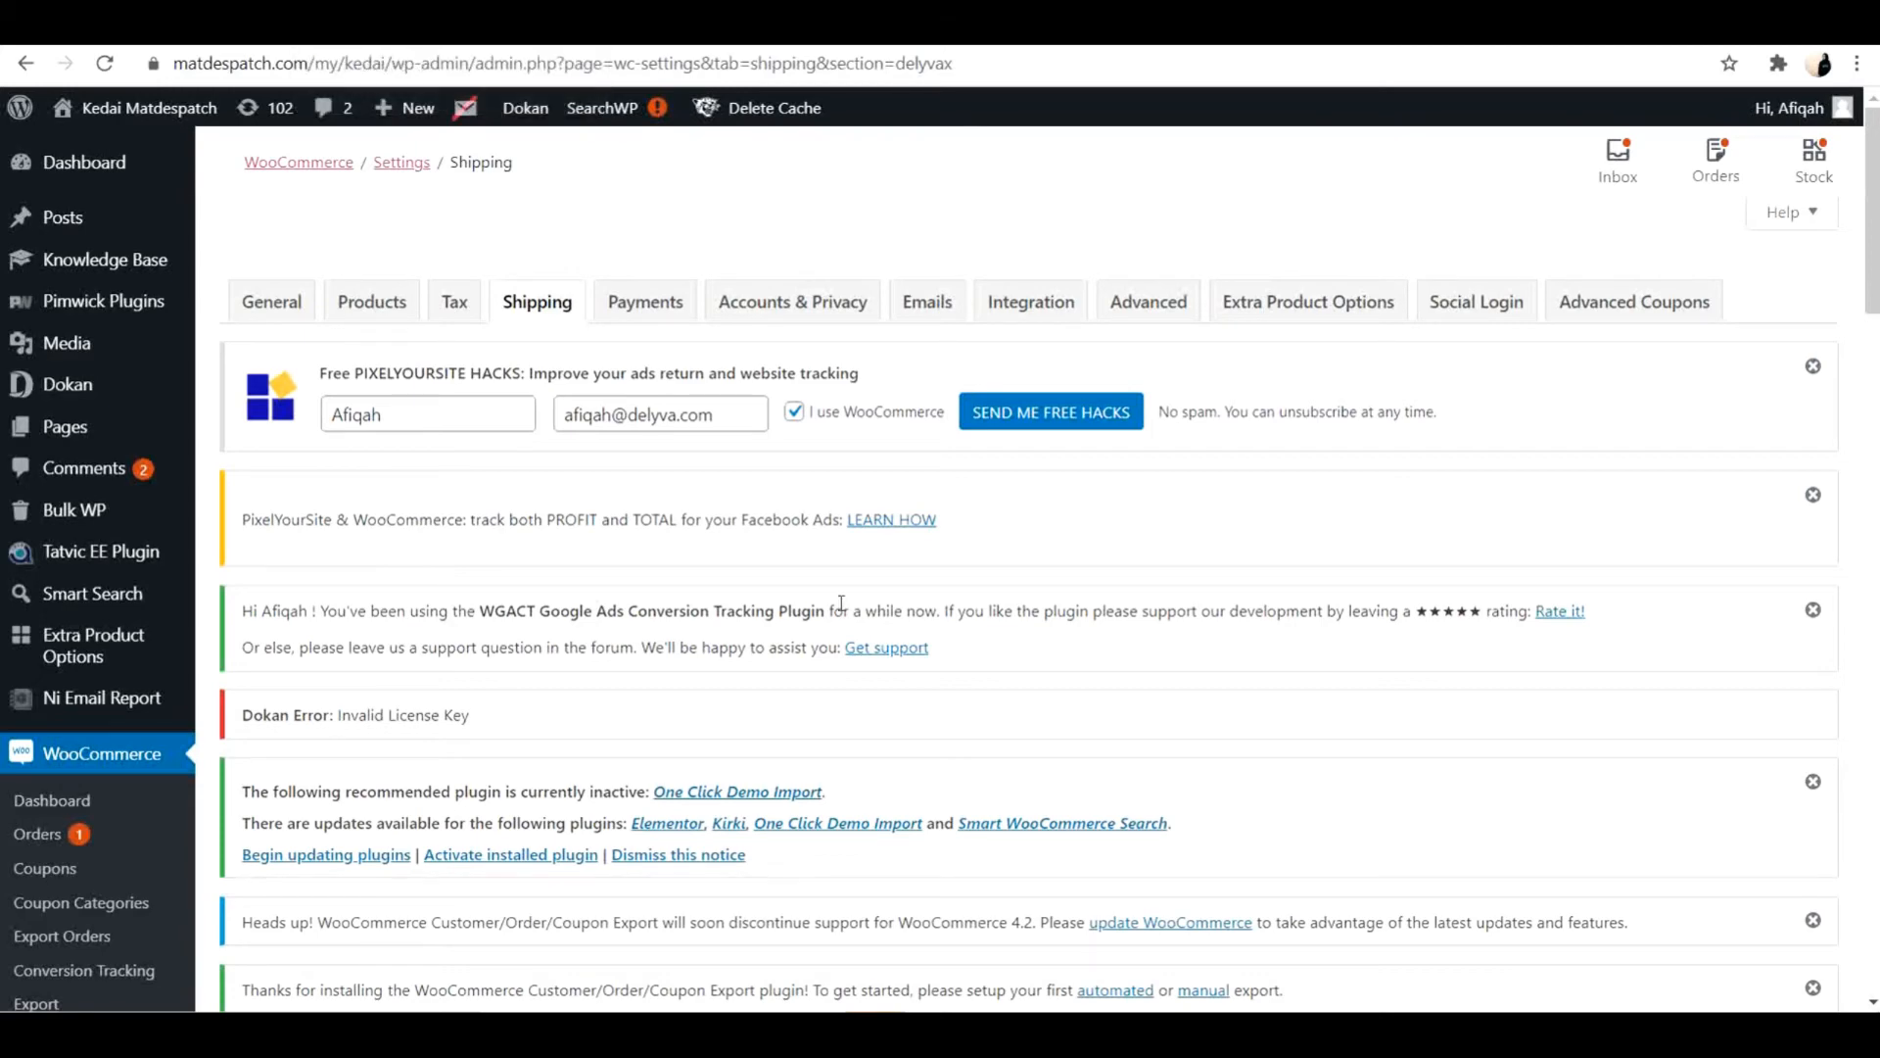
scroll(840, 603, down, 6)
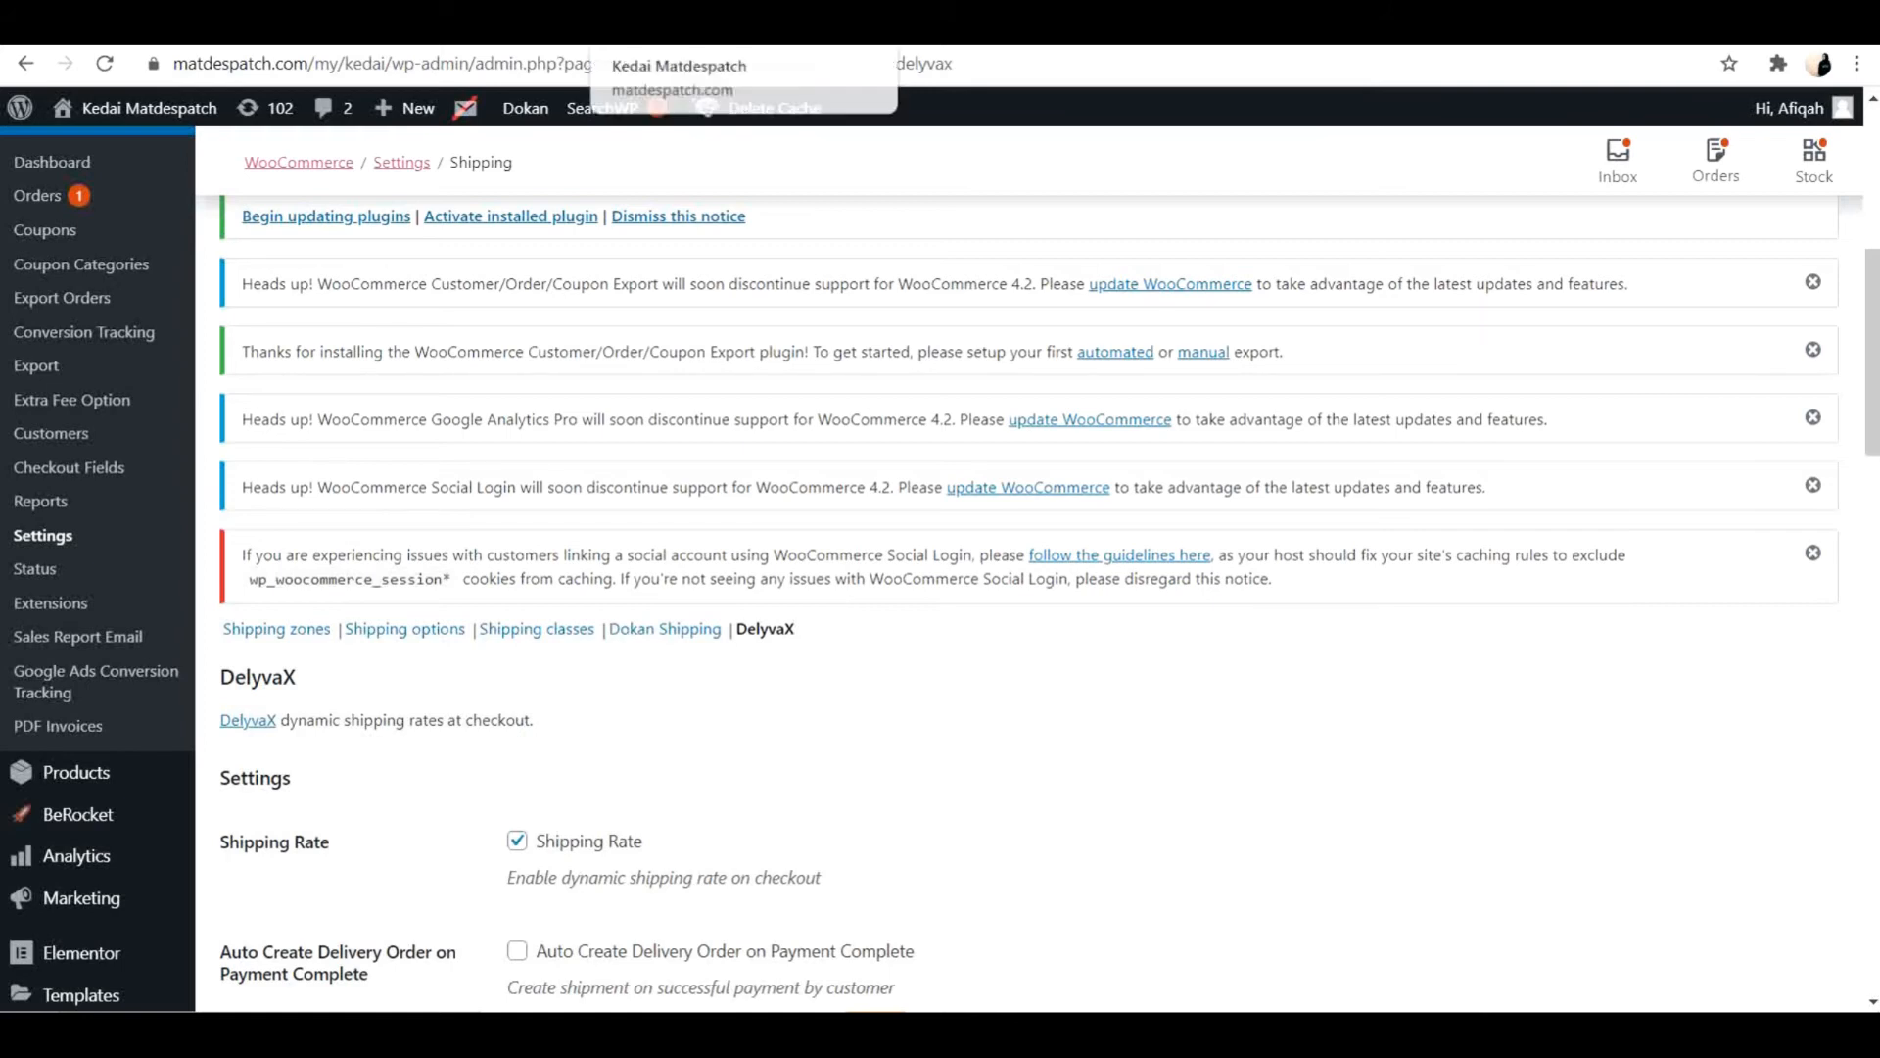
Switch to the Kedai Matdespatch storefront and open the Bidara Seriemas store from the top selling vendors.
click(707, 25)
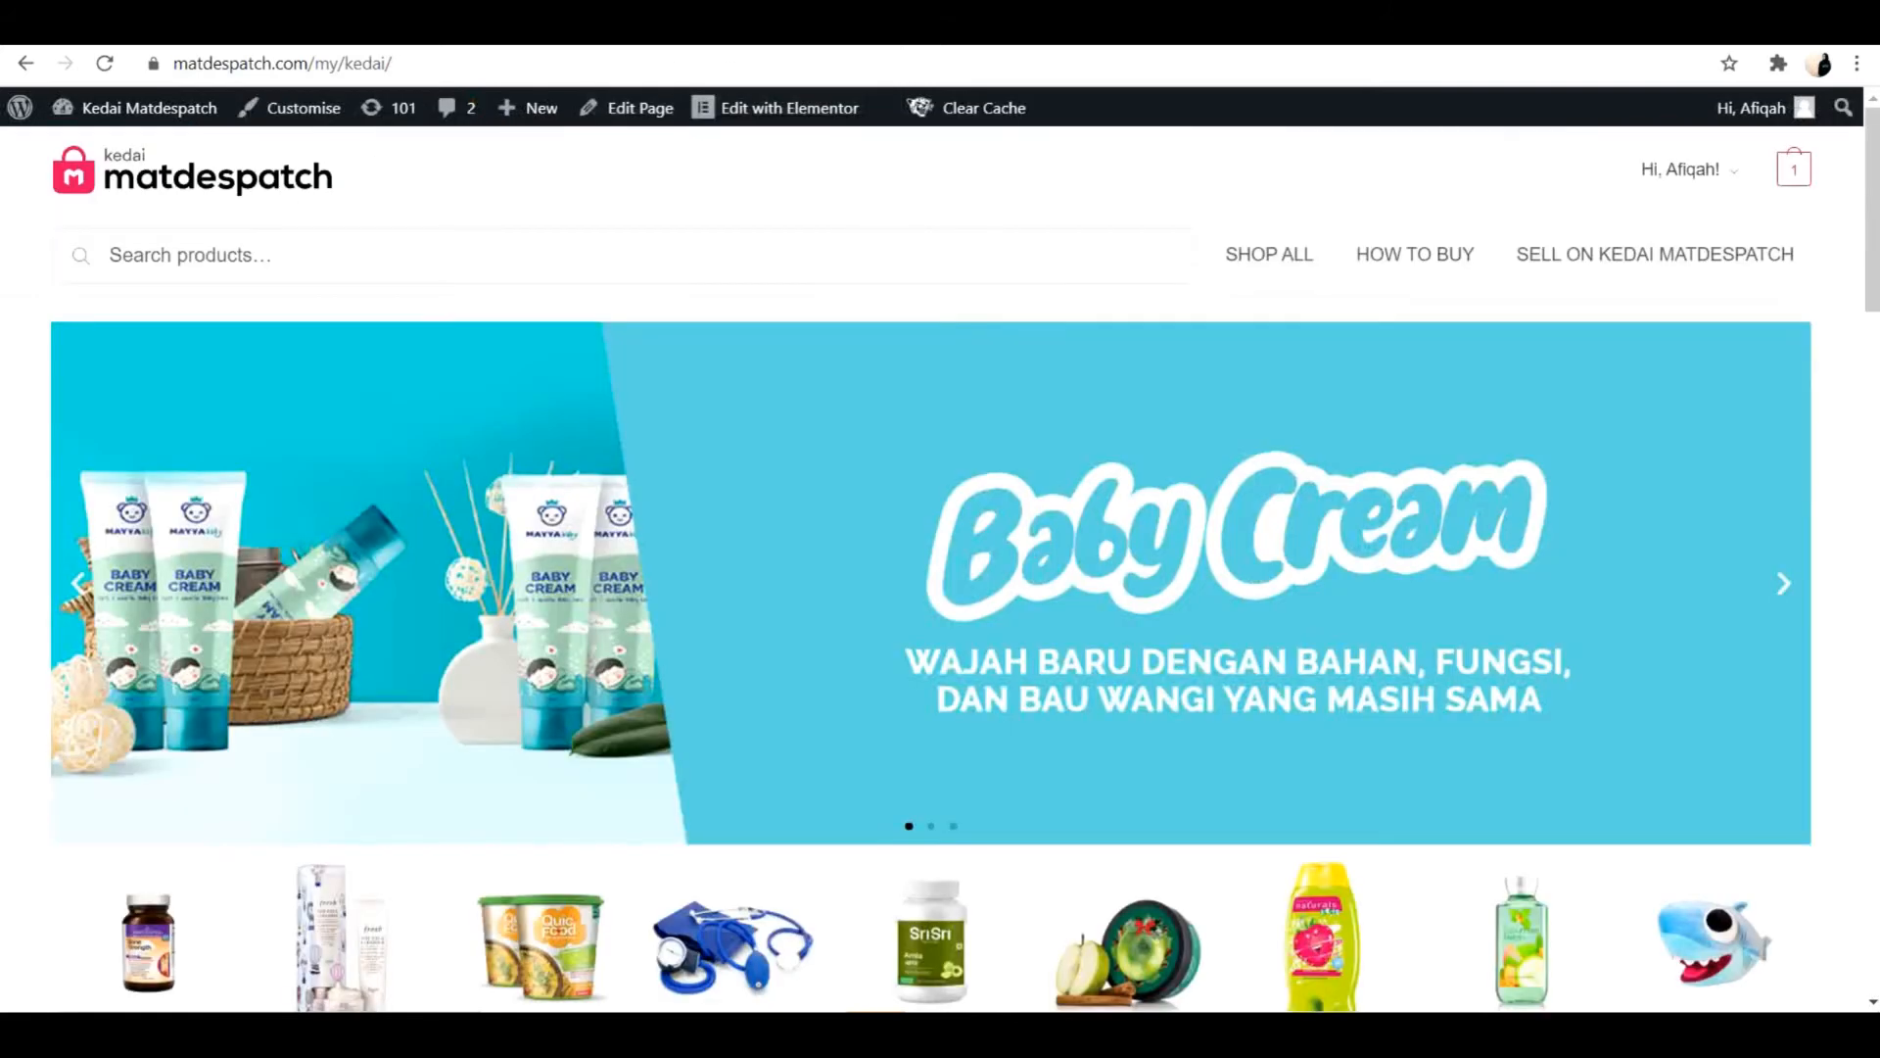
scroll(1175, 692, down, 5)
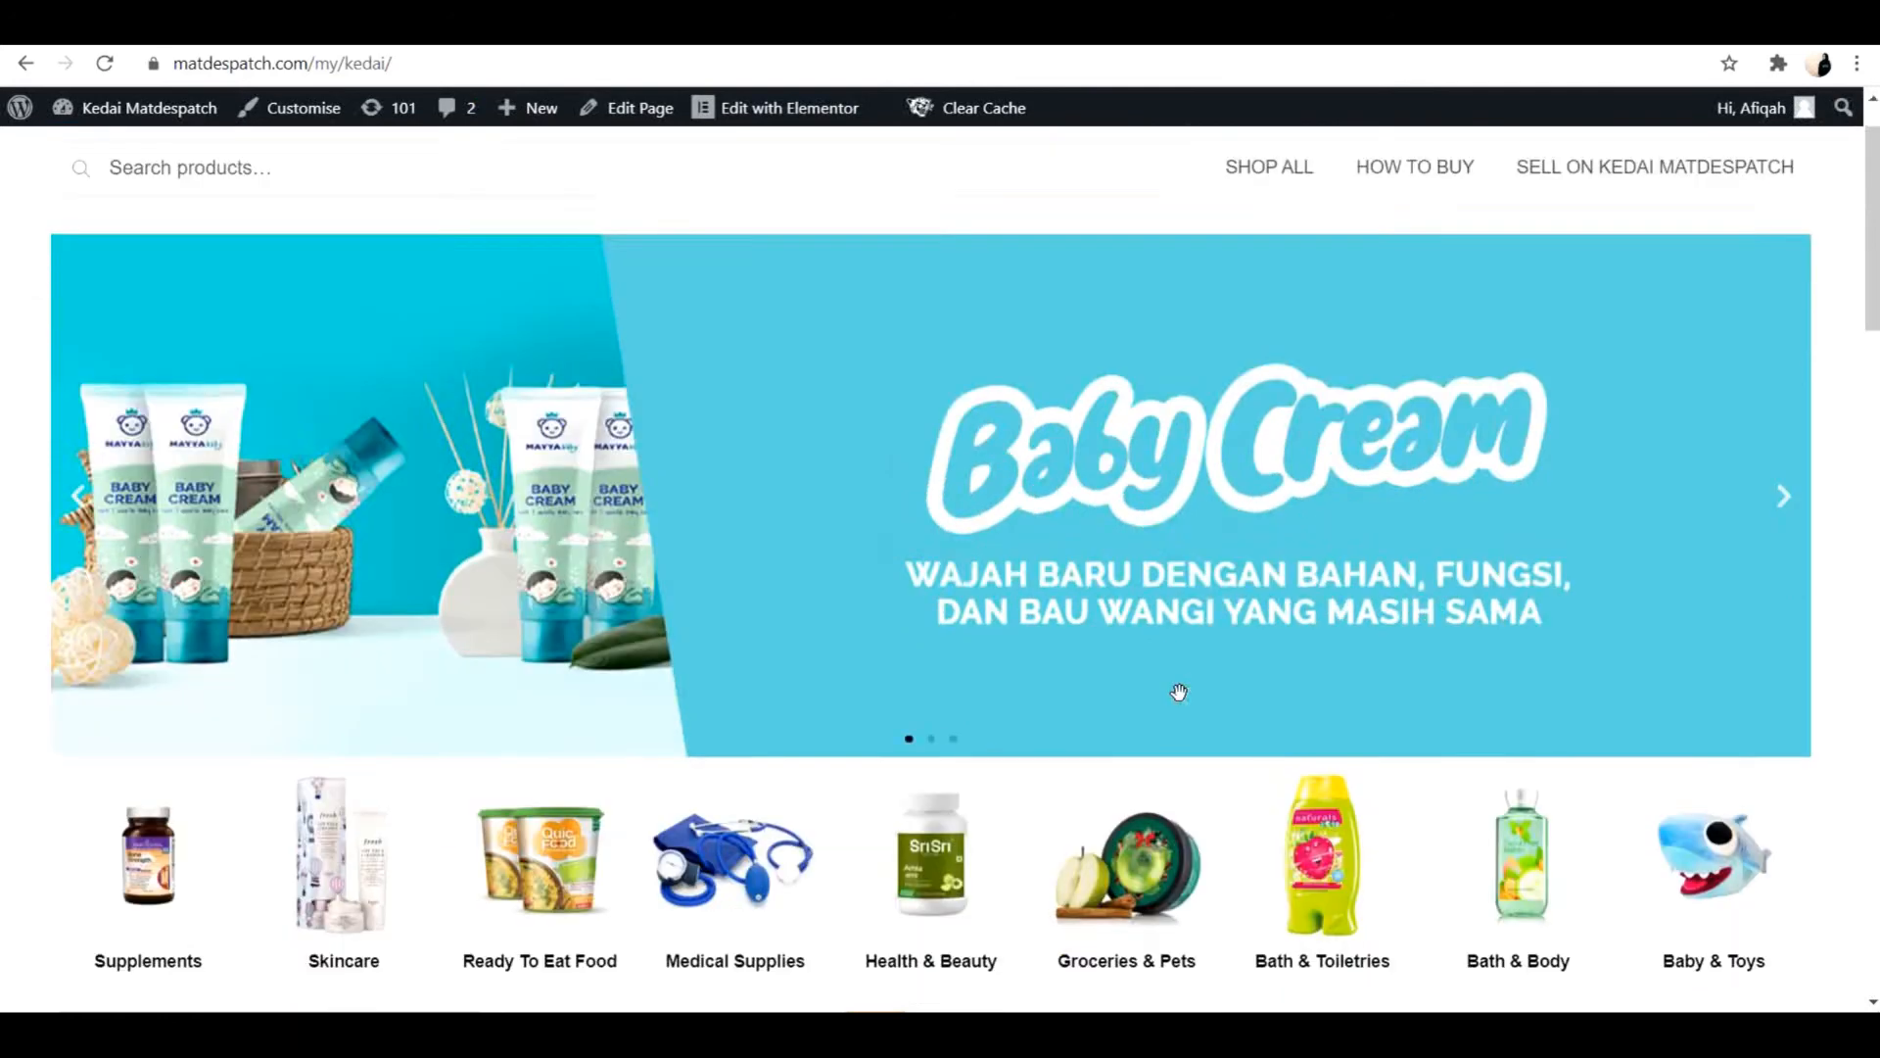
scroll(1026, 716, down, 5)
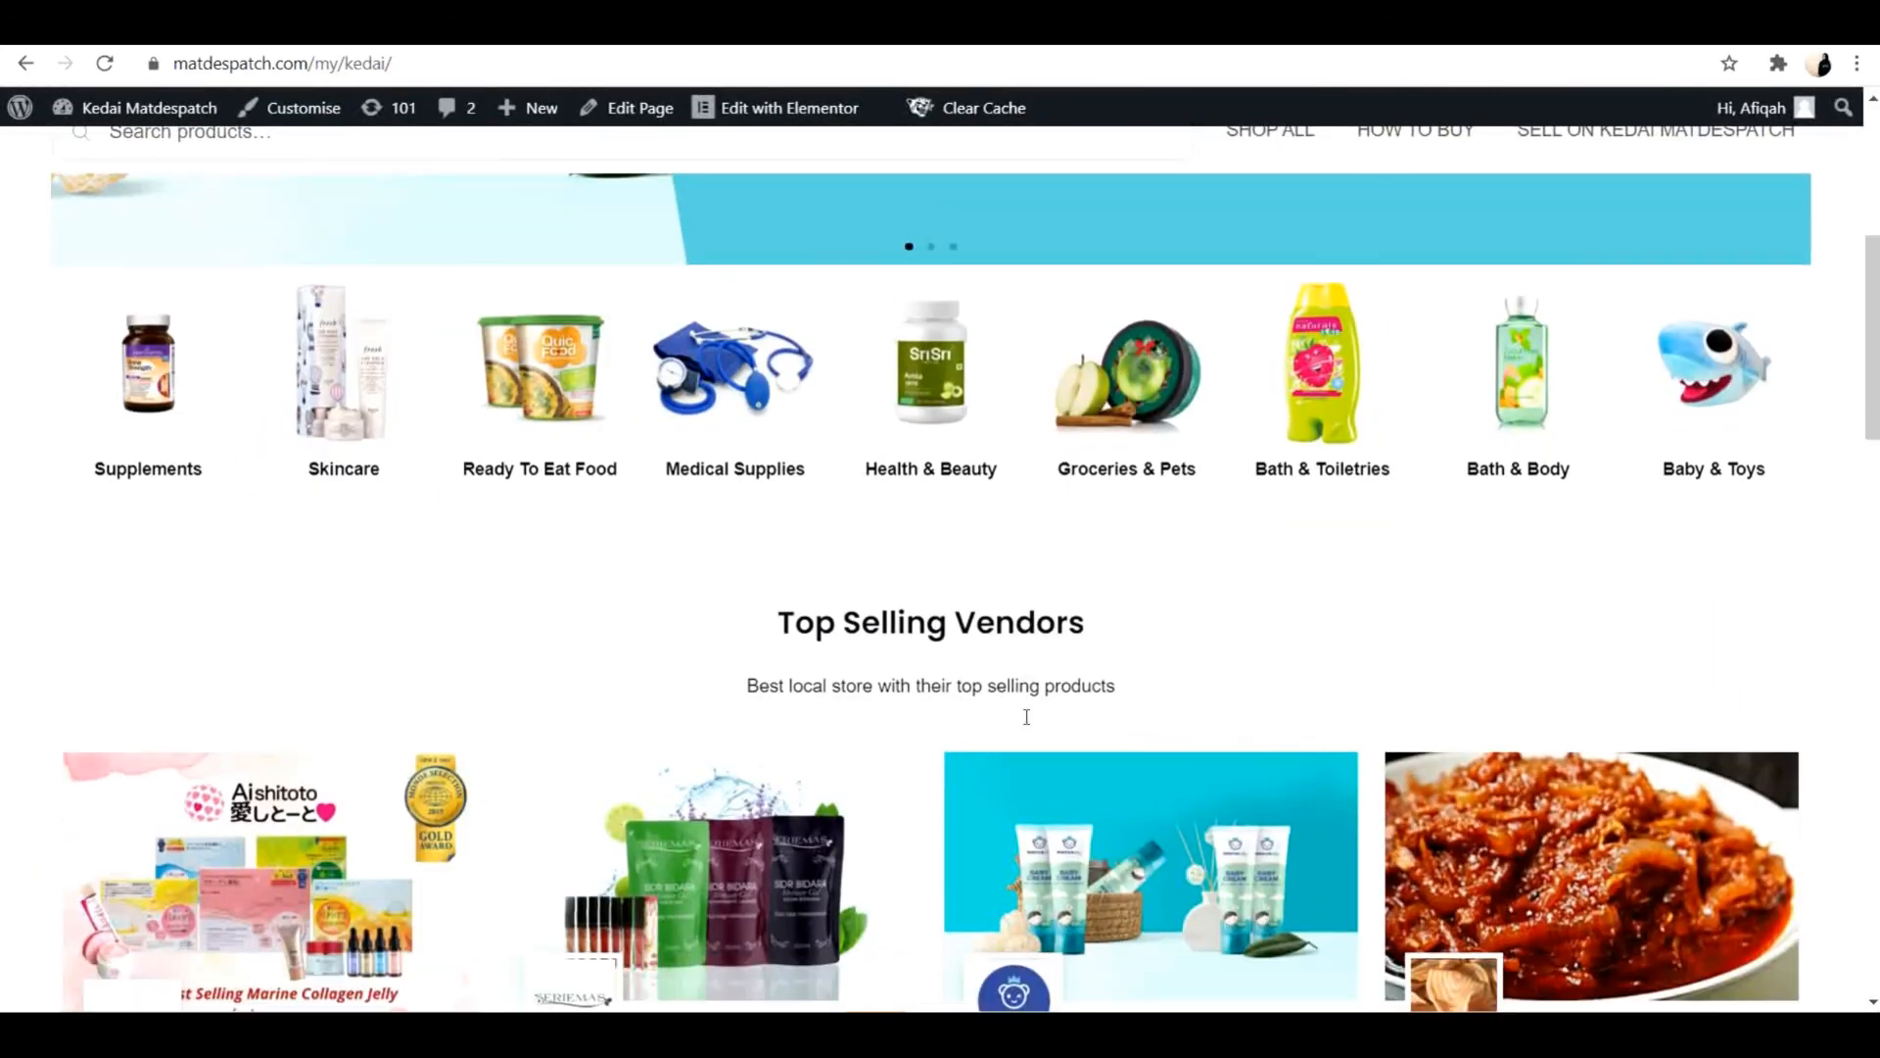
click(679, 519)
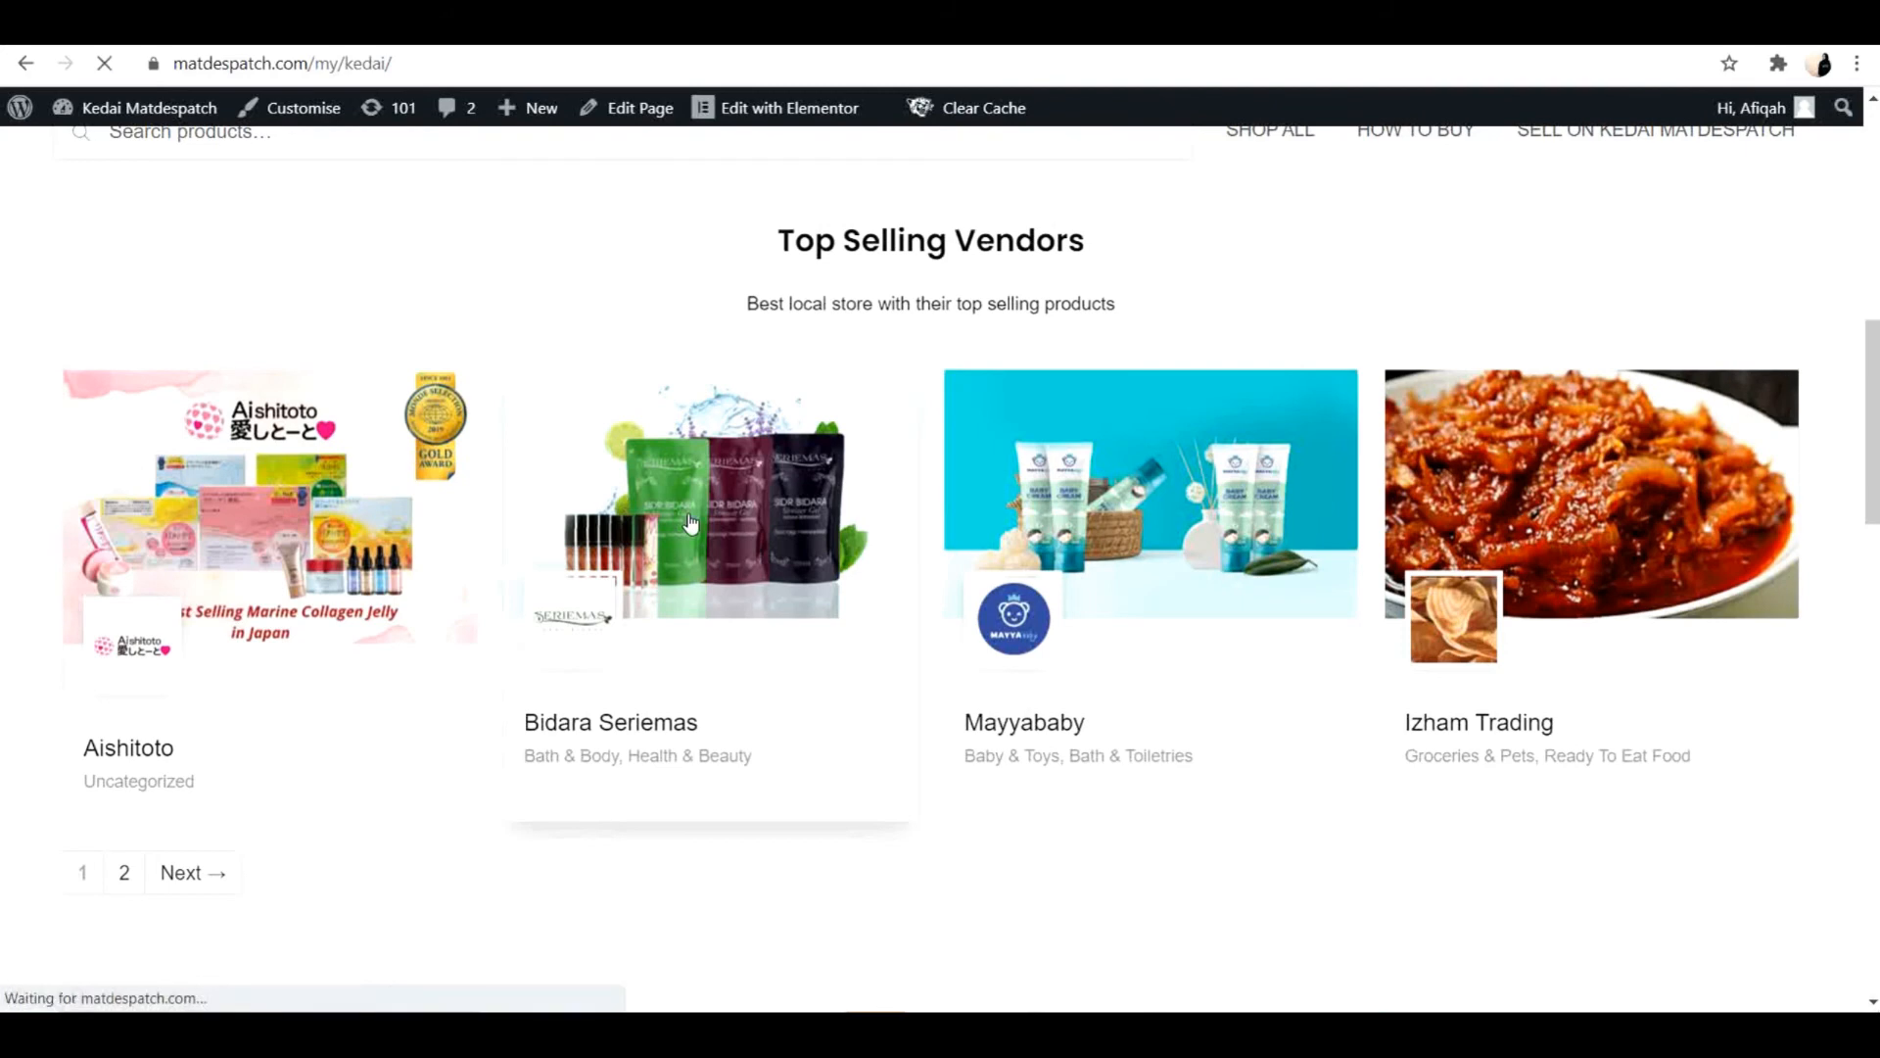
Add Raisha Baby Bidara's Bath Shower Gel 500ml to the basket and proceed to checkout.
scroll(1220, 684, down, 5)
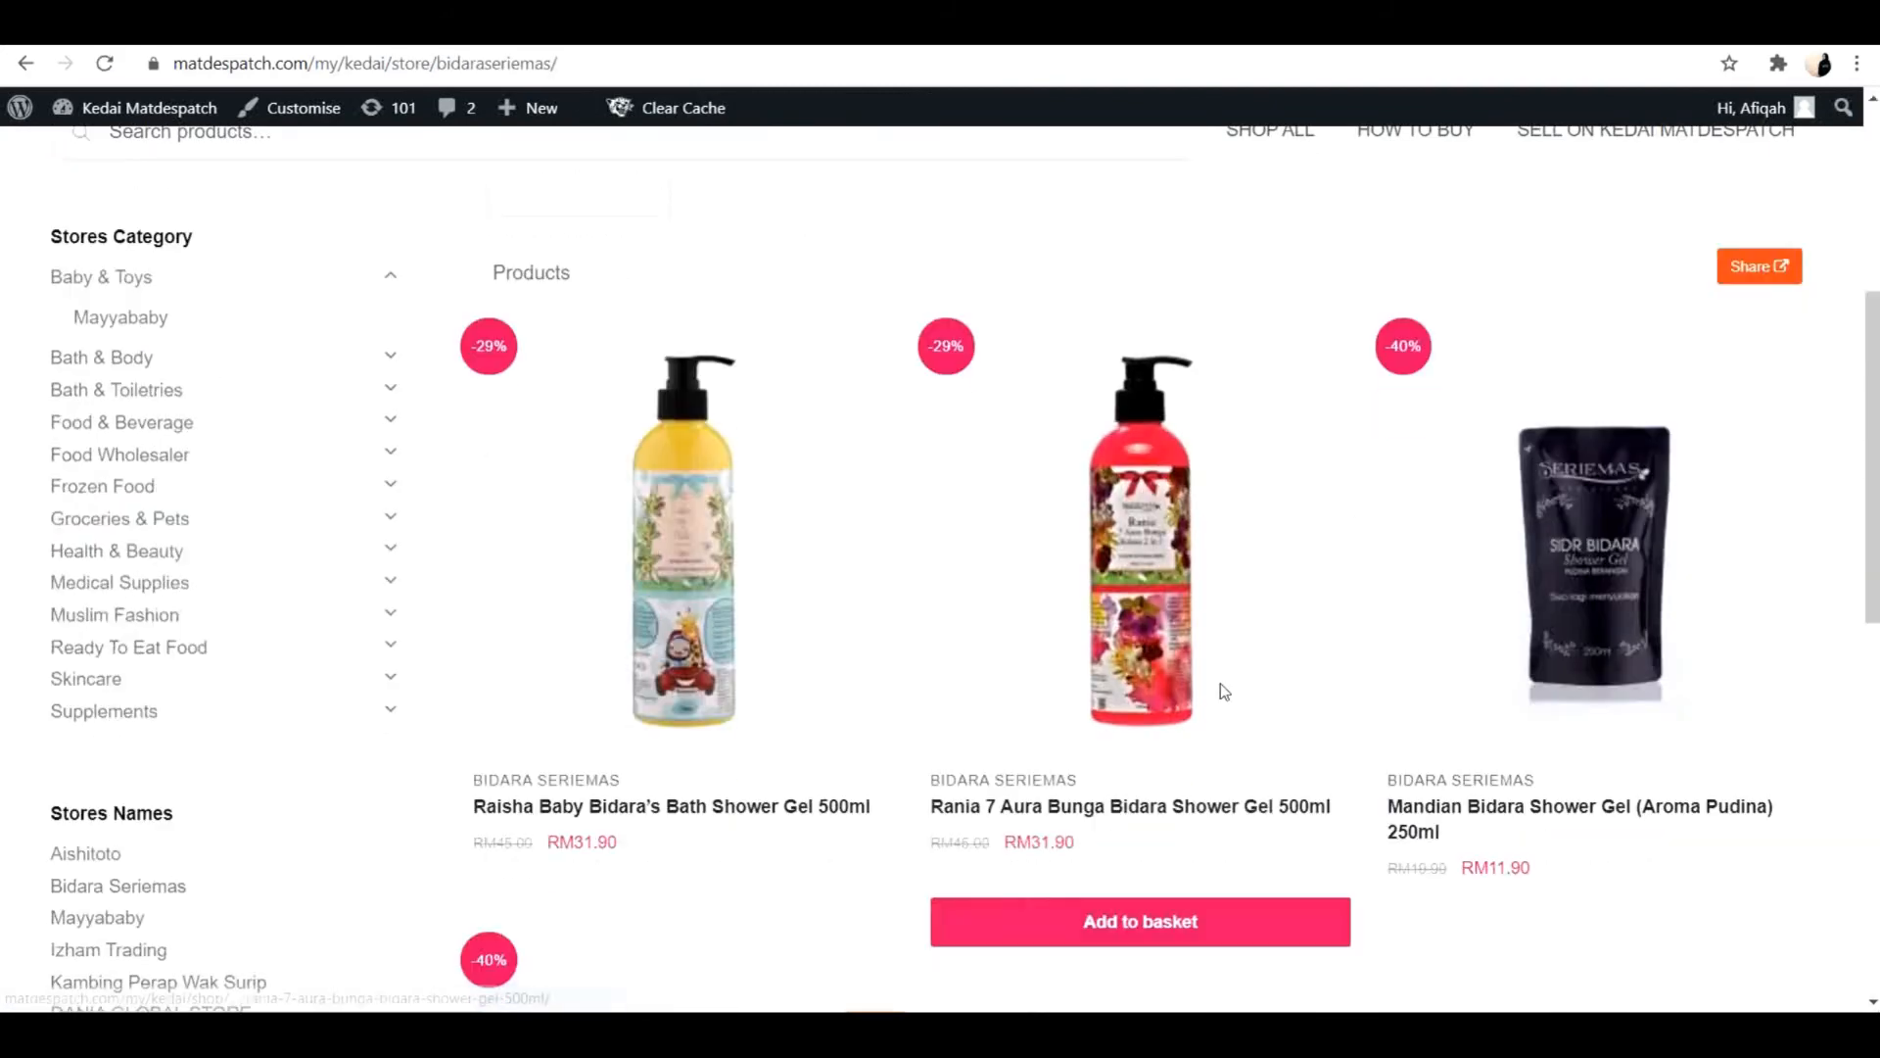
click(689, 917)
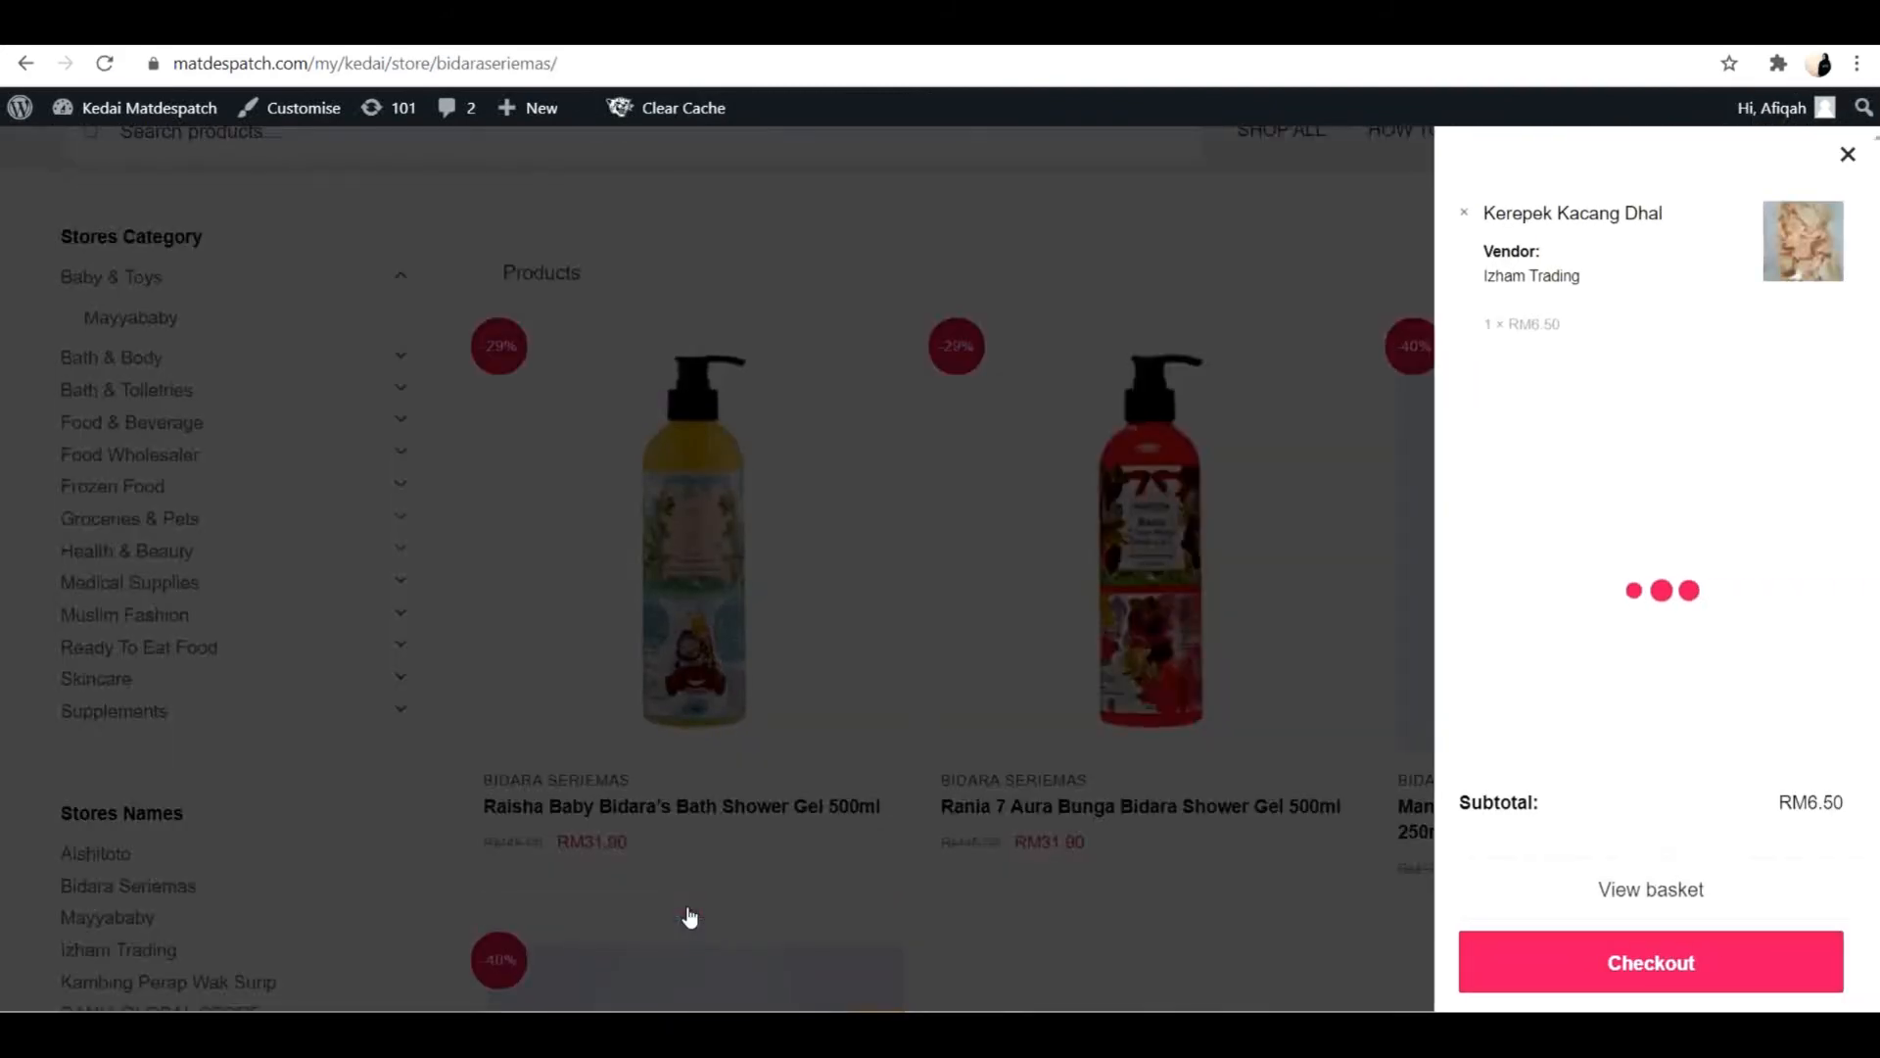
click(1710, 972)
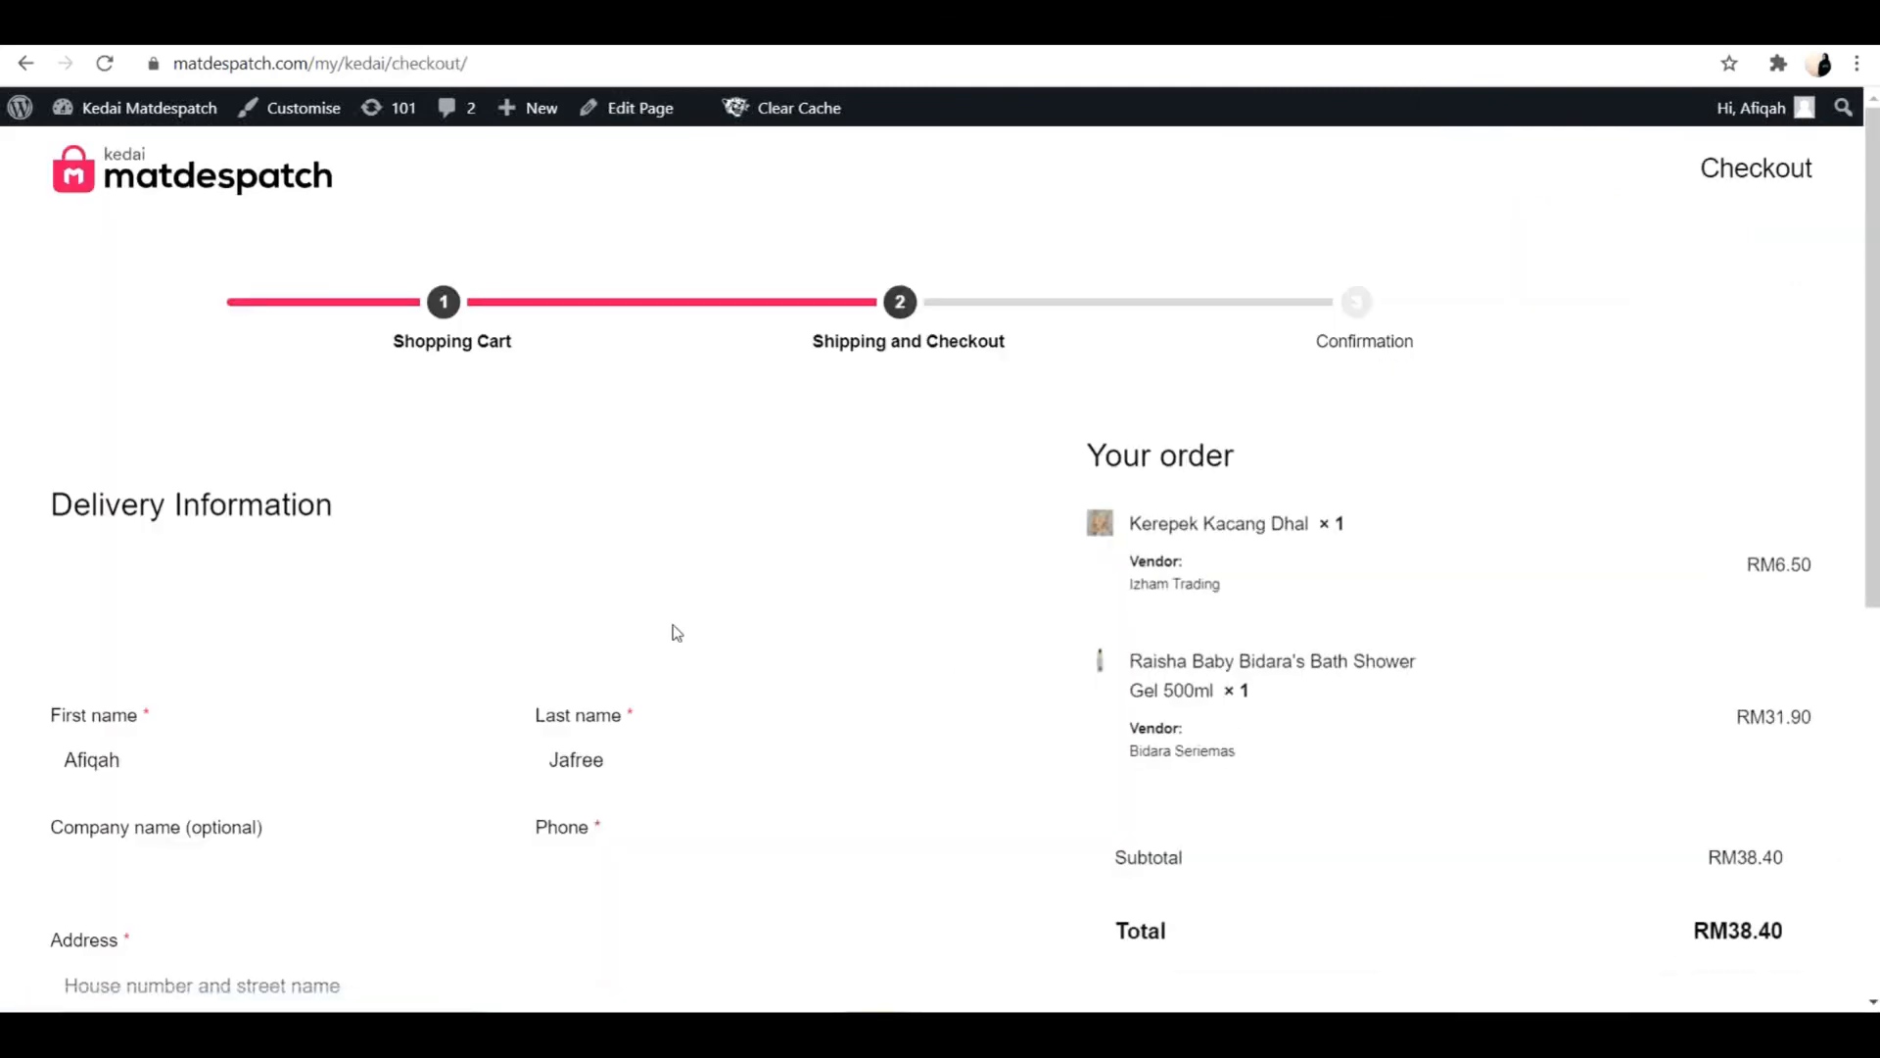
Fill in the checkout delivery address using the saved autofill address in Ampang.
scroll(676, 632, down, 5)
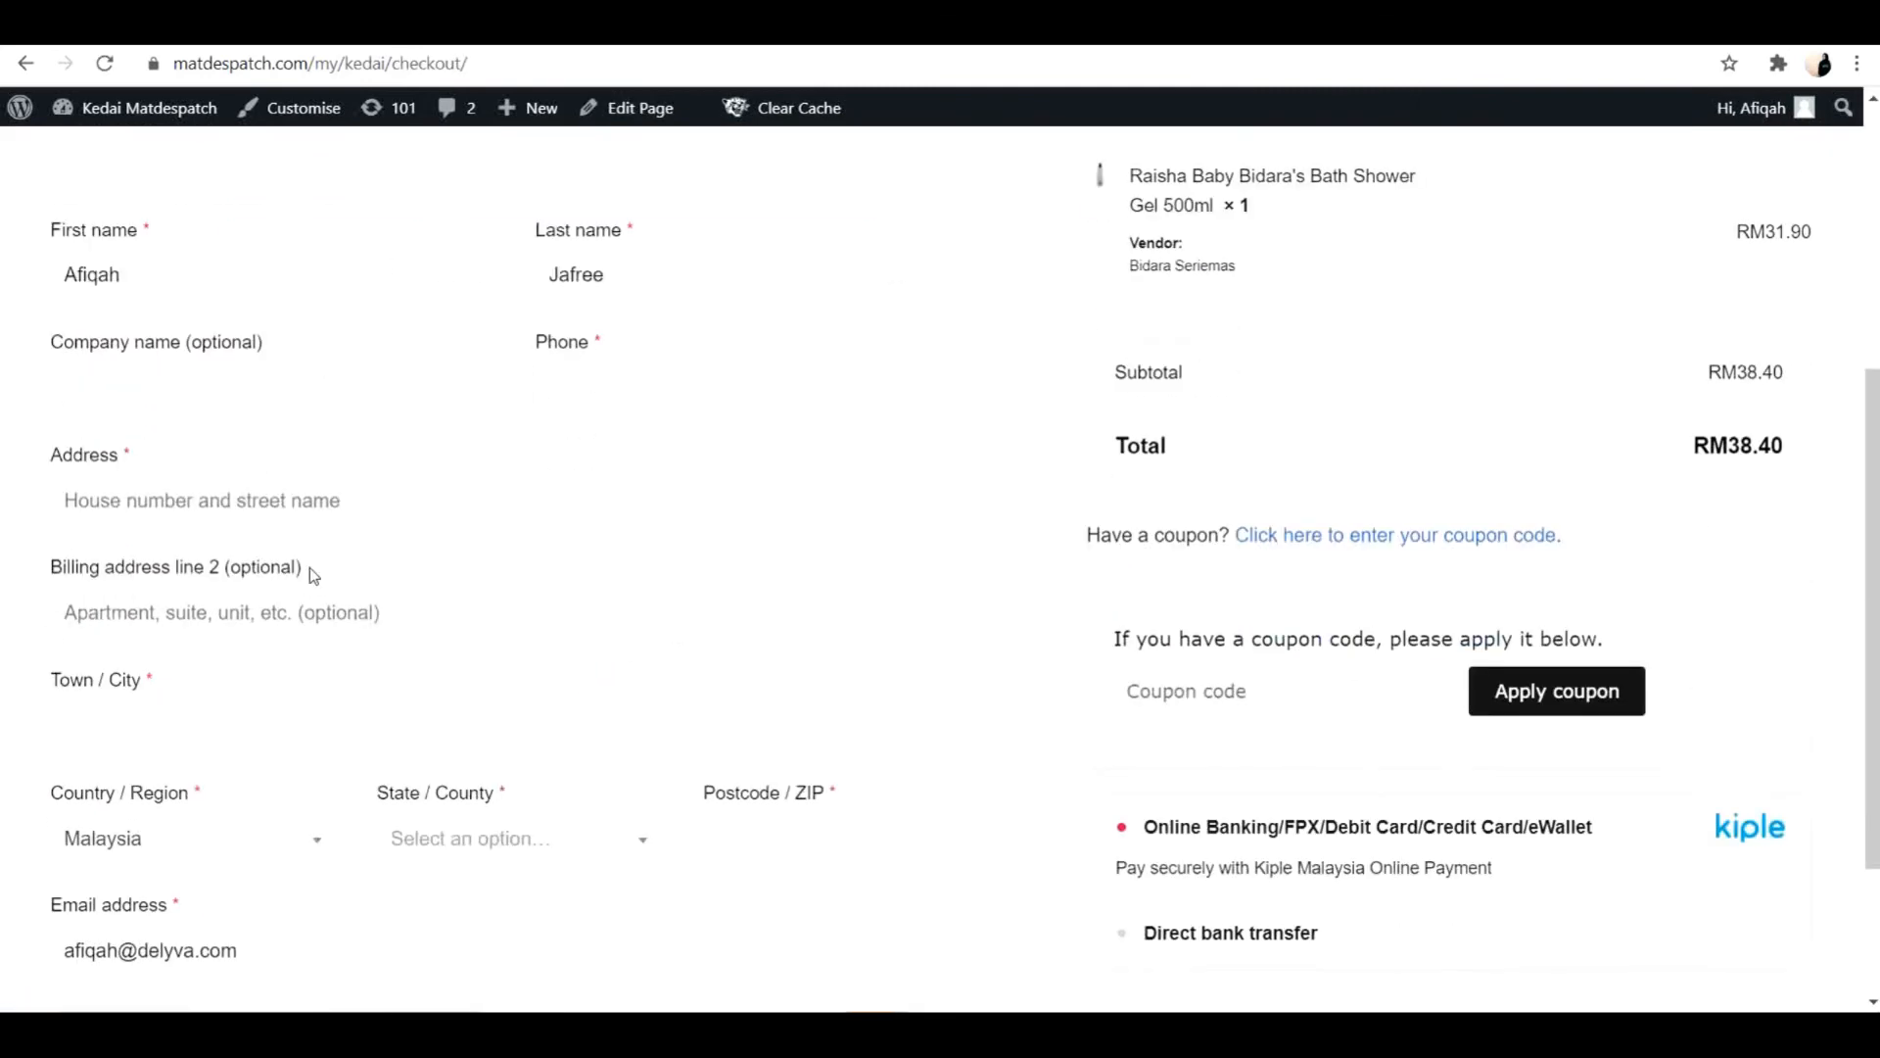
click(235, 500)
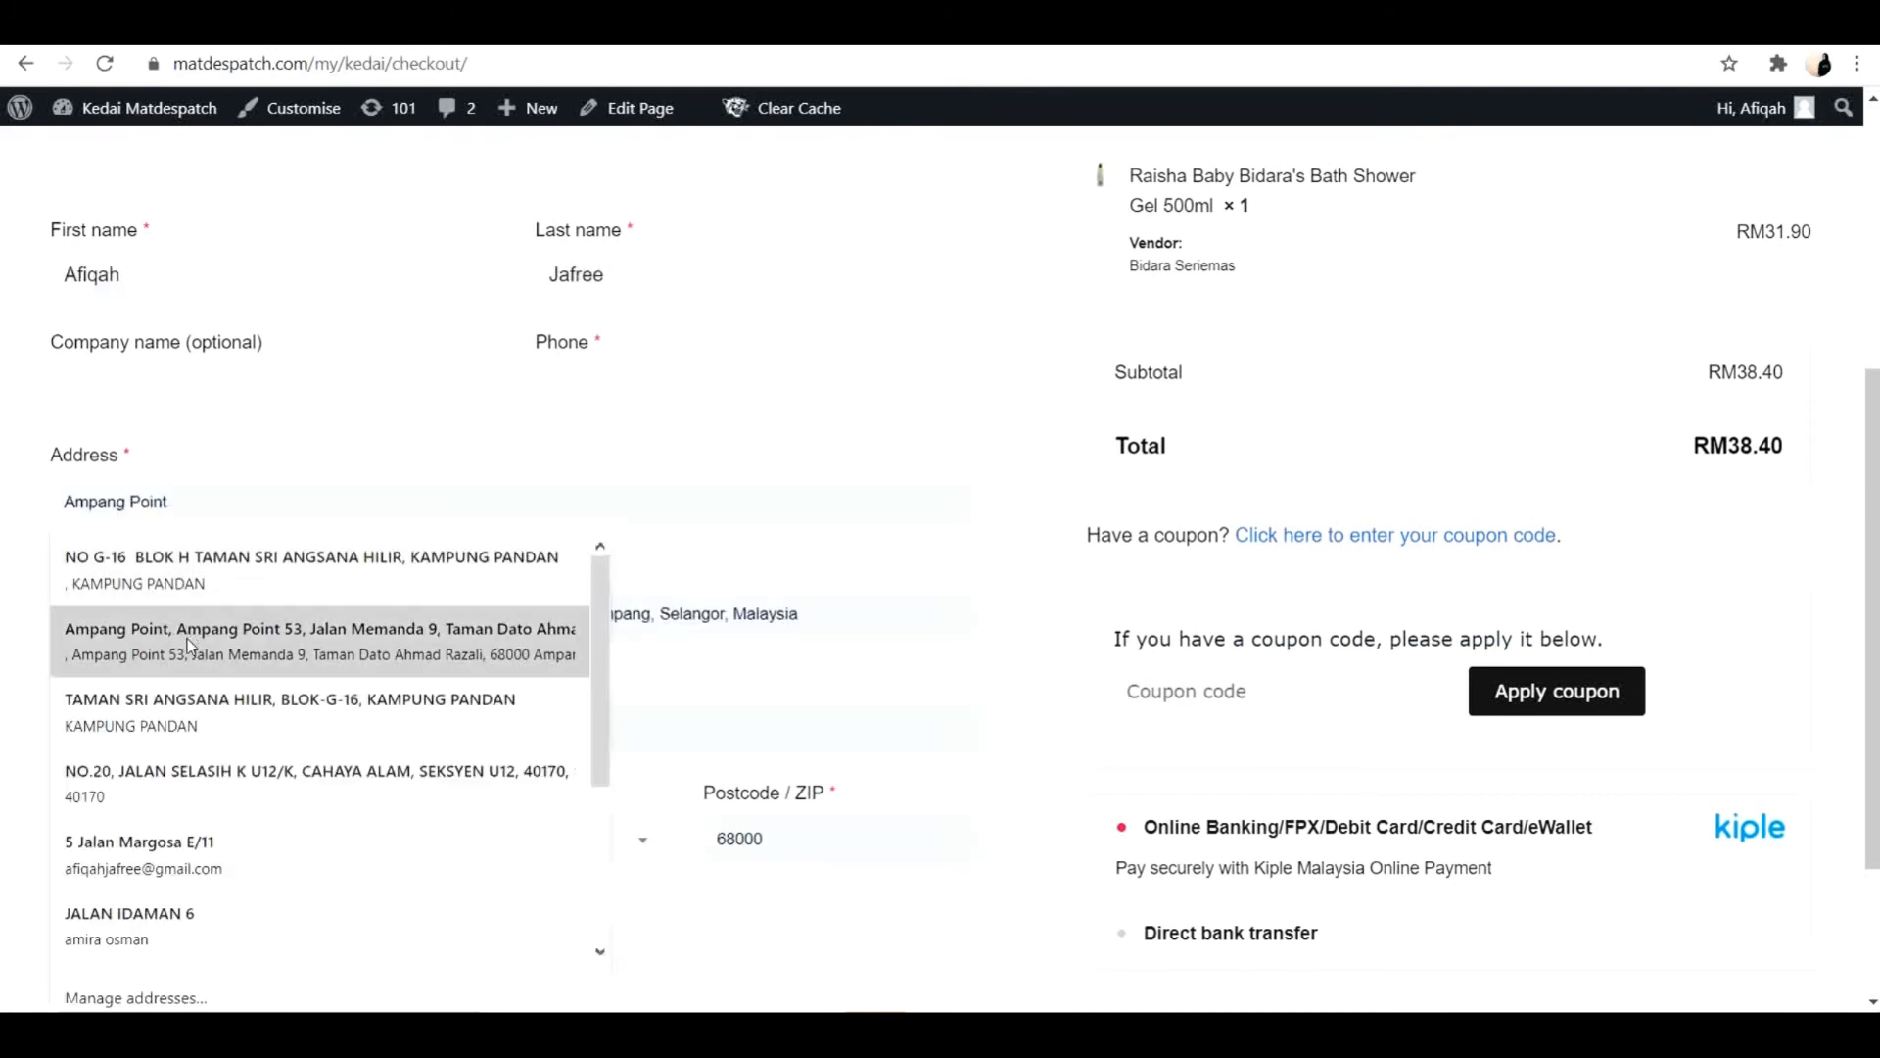
click(189, 643)
scroll(324, 734, down, 2)
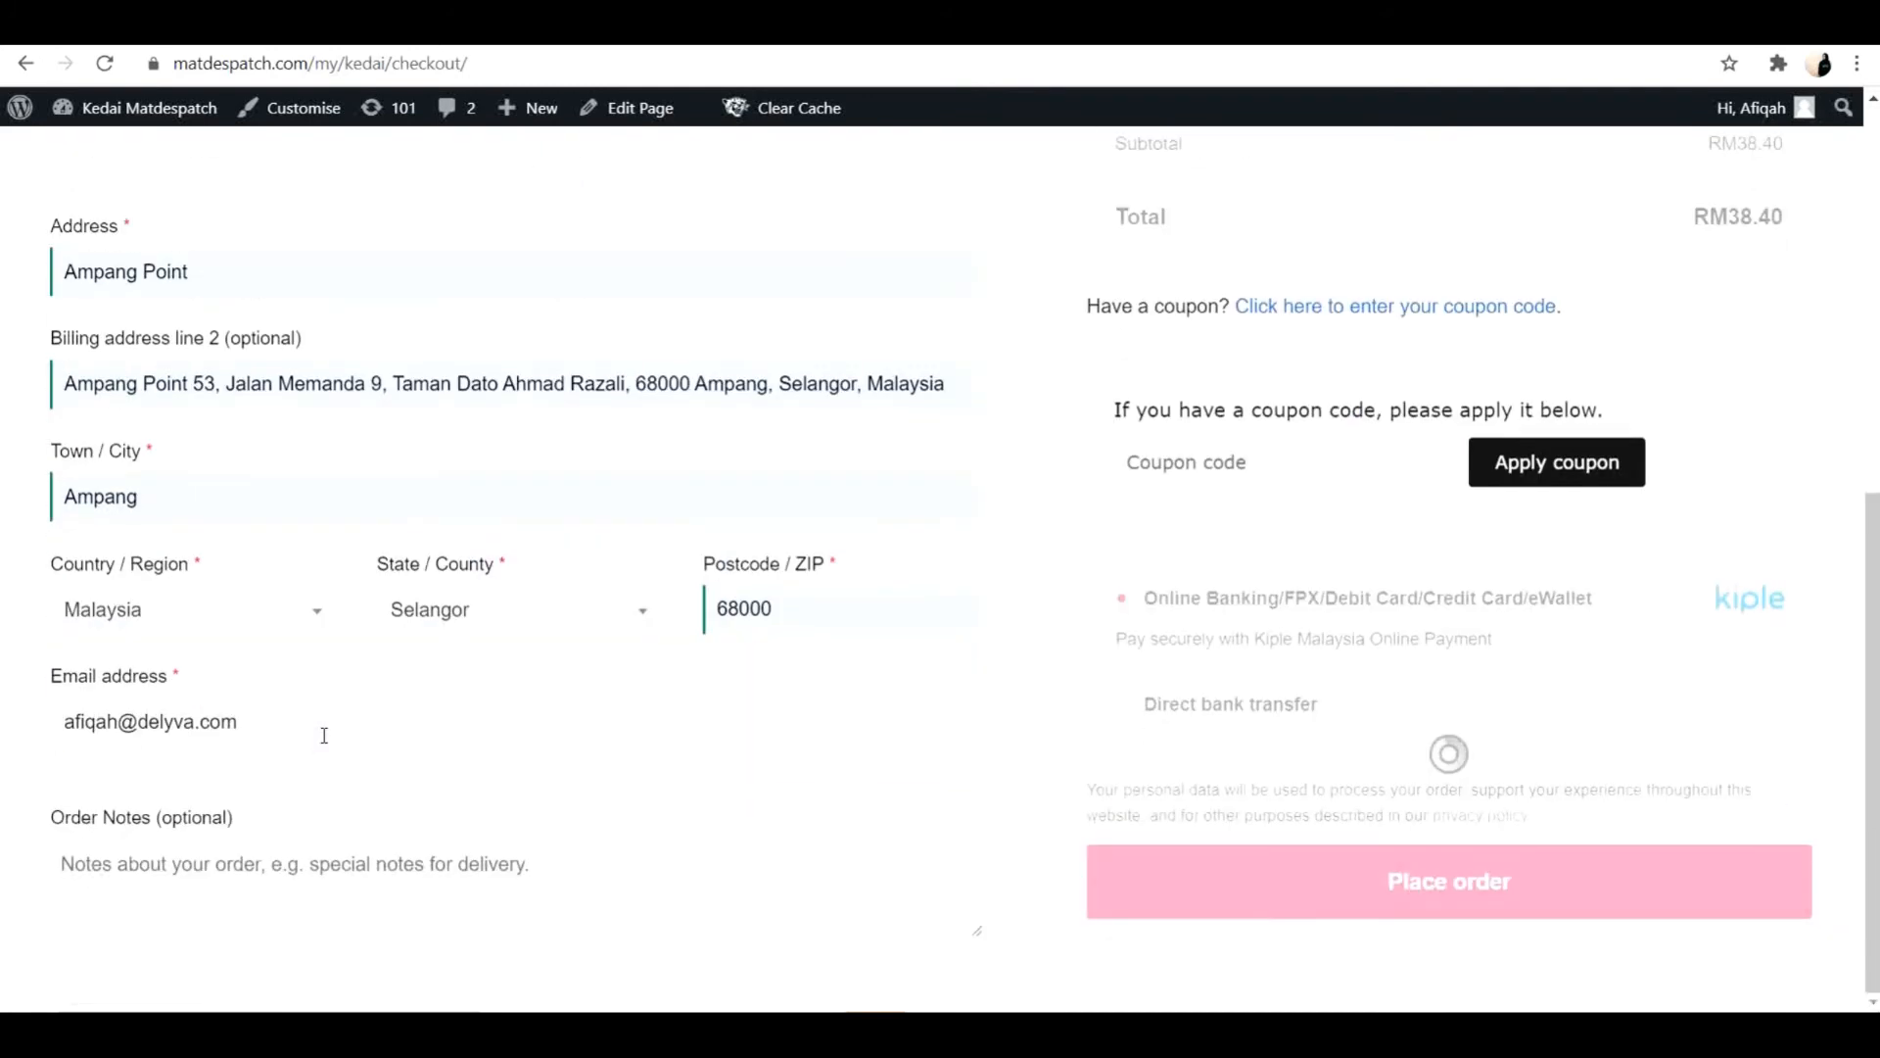
Examine the courier options and shipping rates offered for the Izham Trading and Bidara Seriemas items in the order.
scroll(324, 735, up, 3)
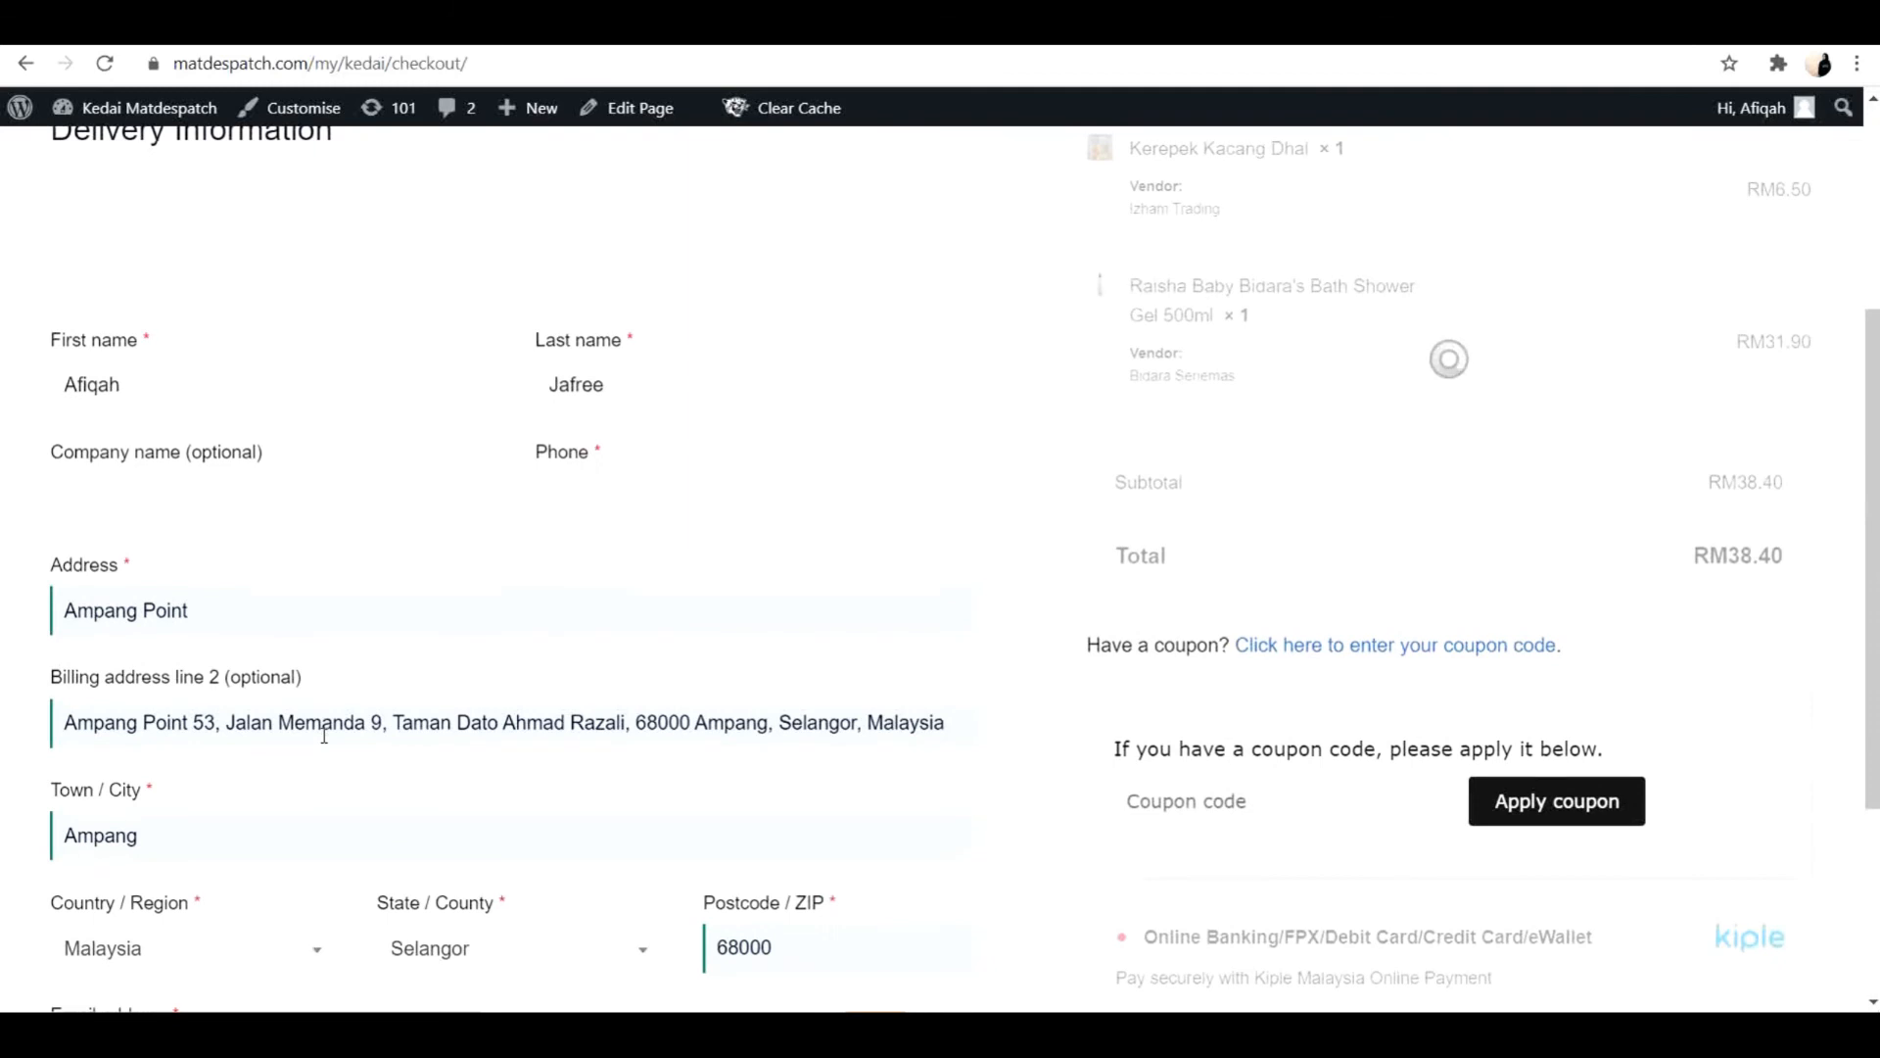
scroll(324, 735, up, 2)
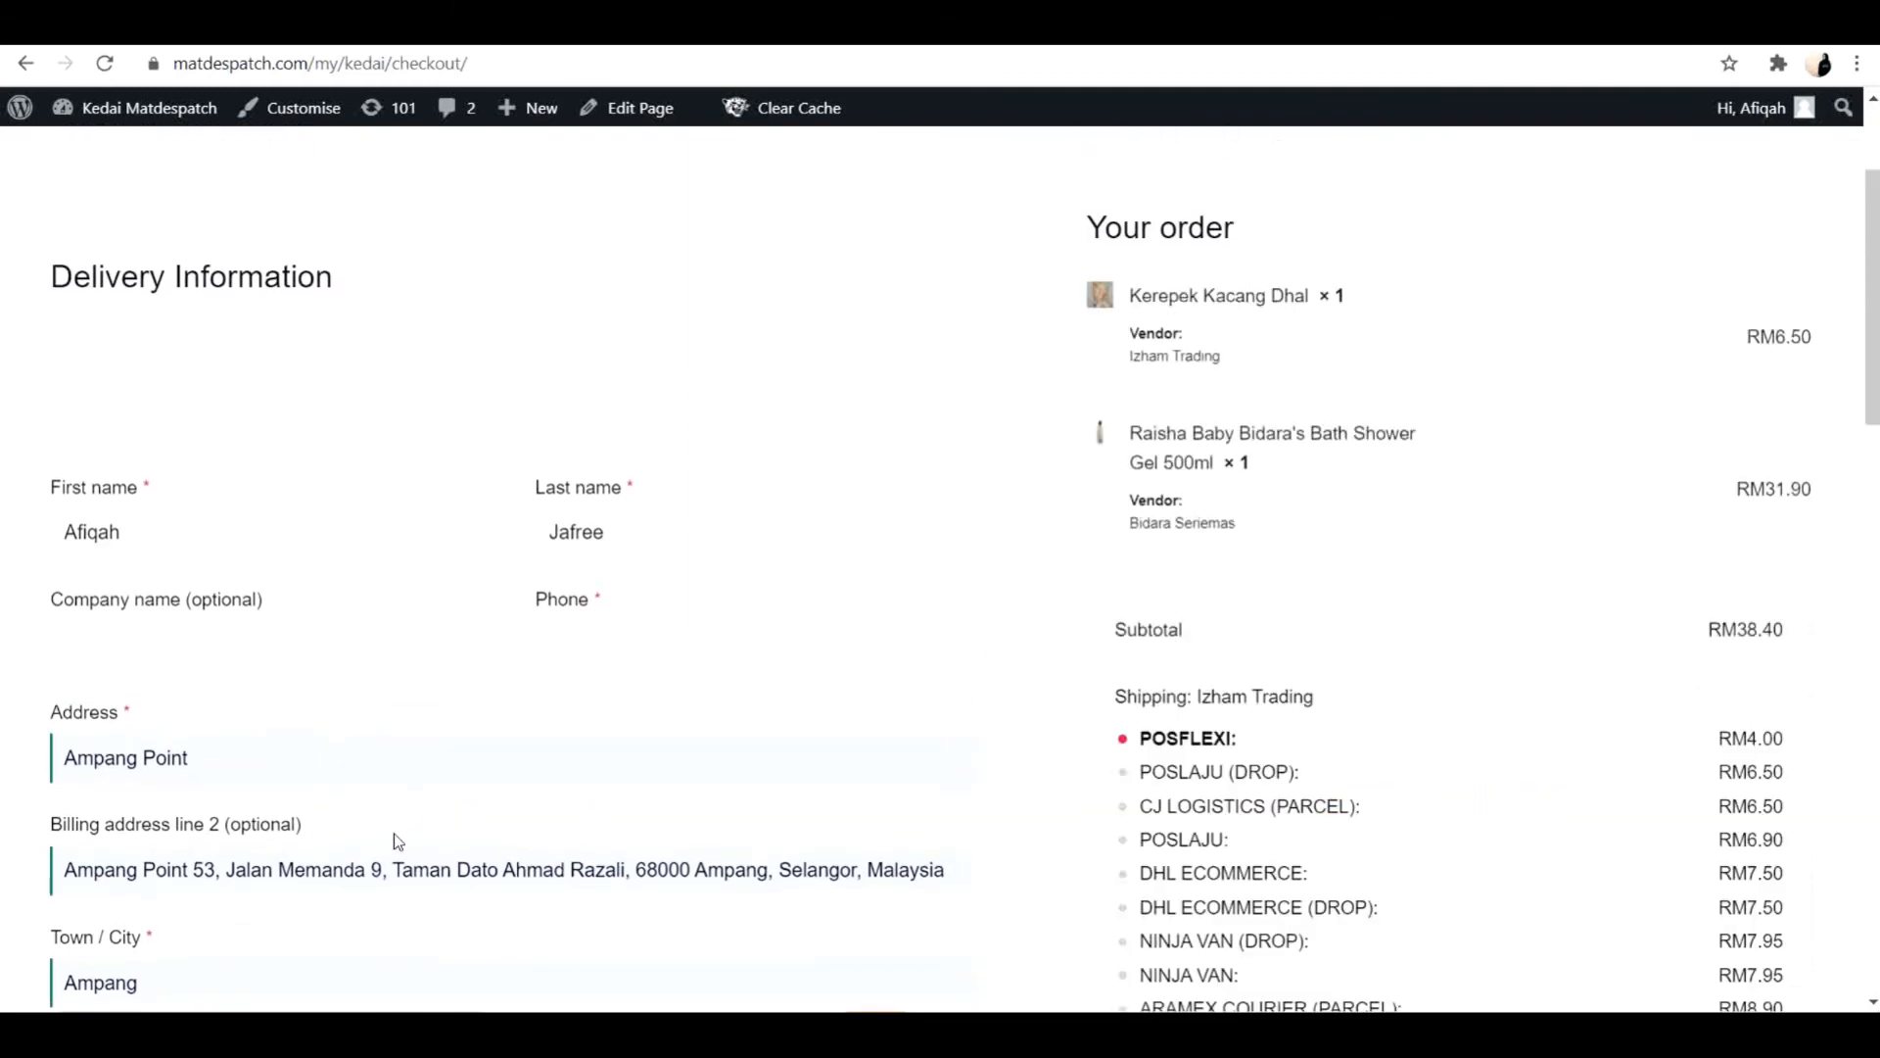
scroll(397, 842, down, 3)
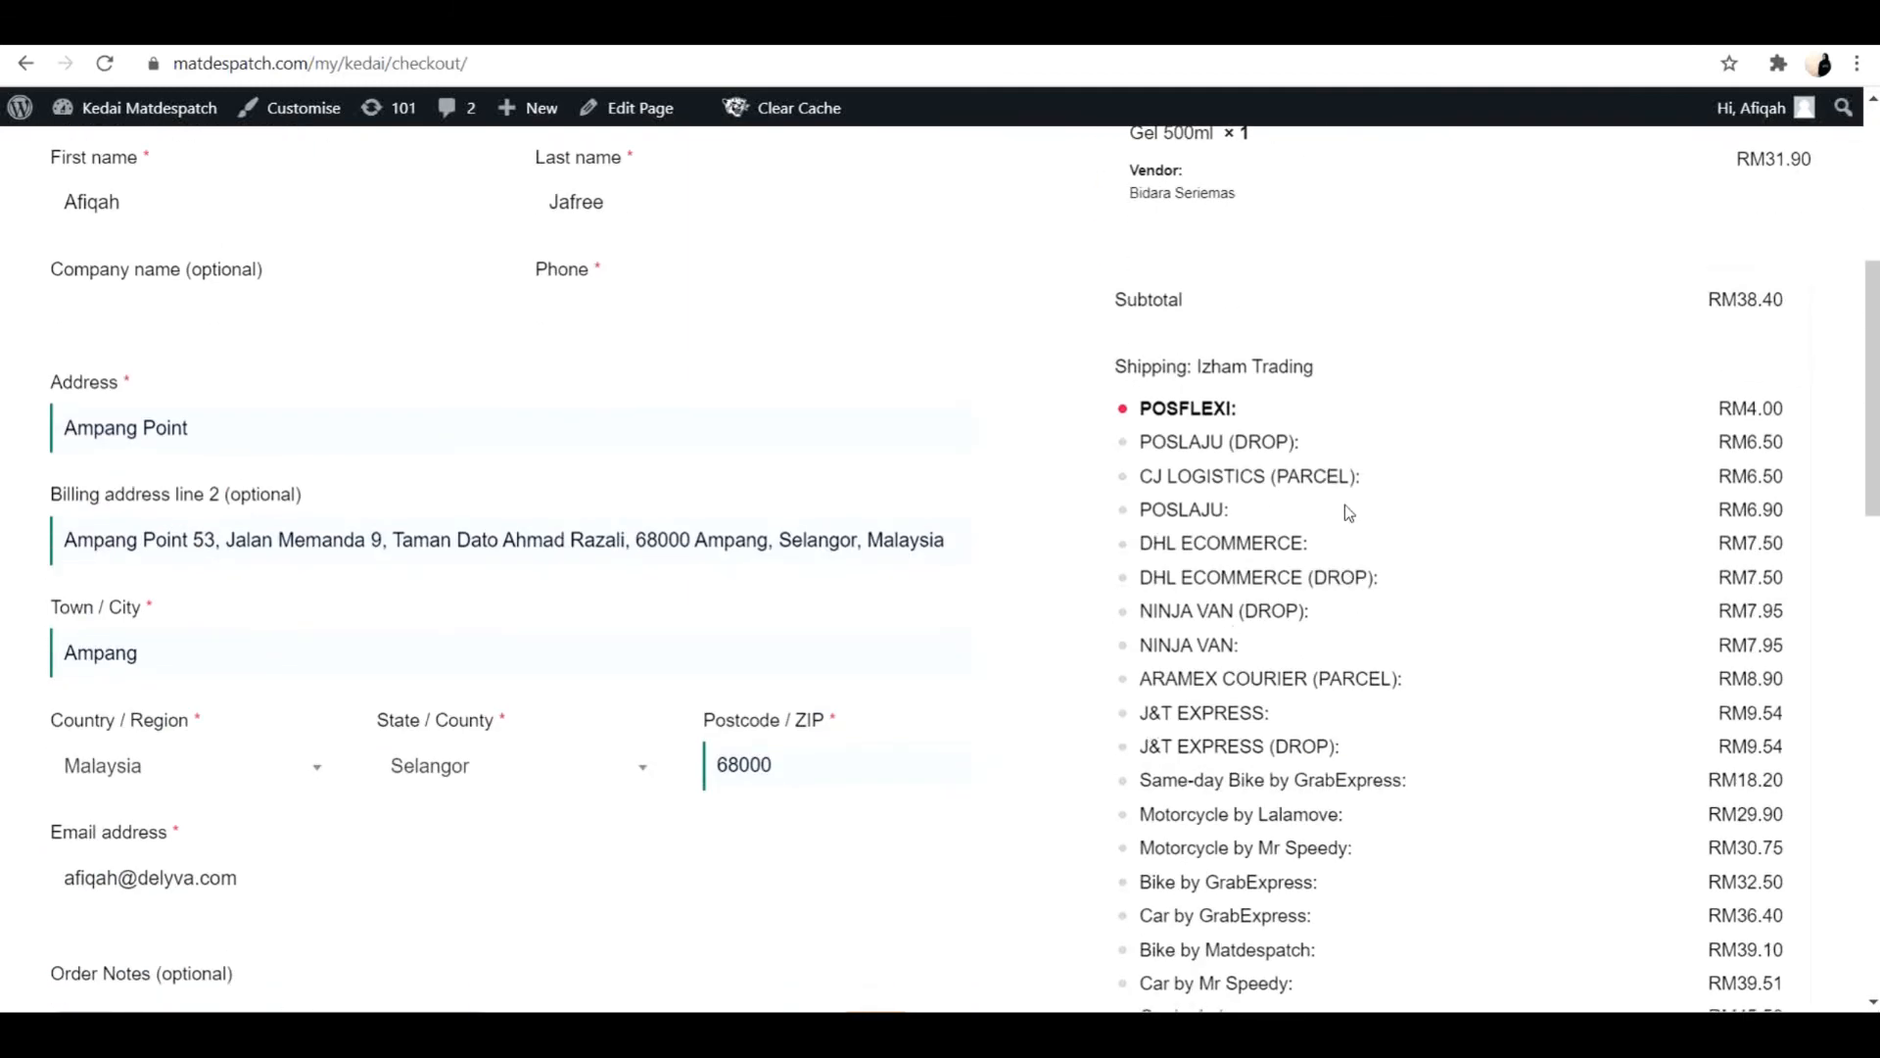
scroll(1343, 503, down, 3)
scroll(1312, 237, up, 3)
scroll(1445, 620, down, 4)
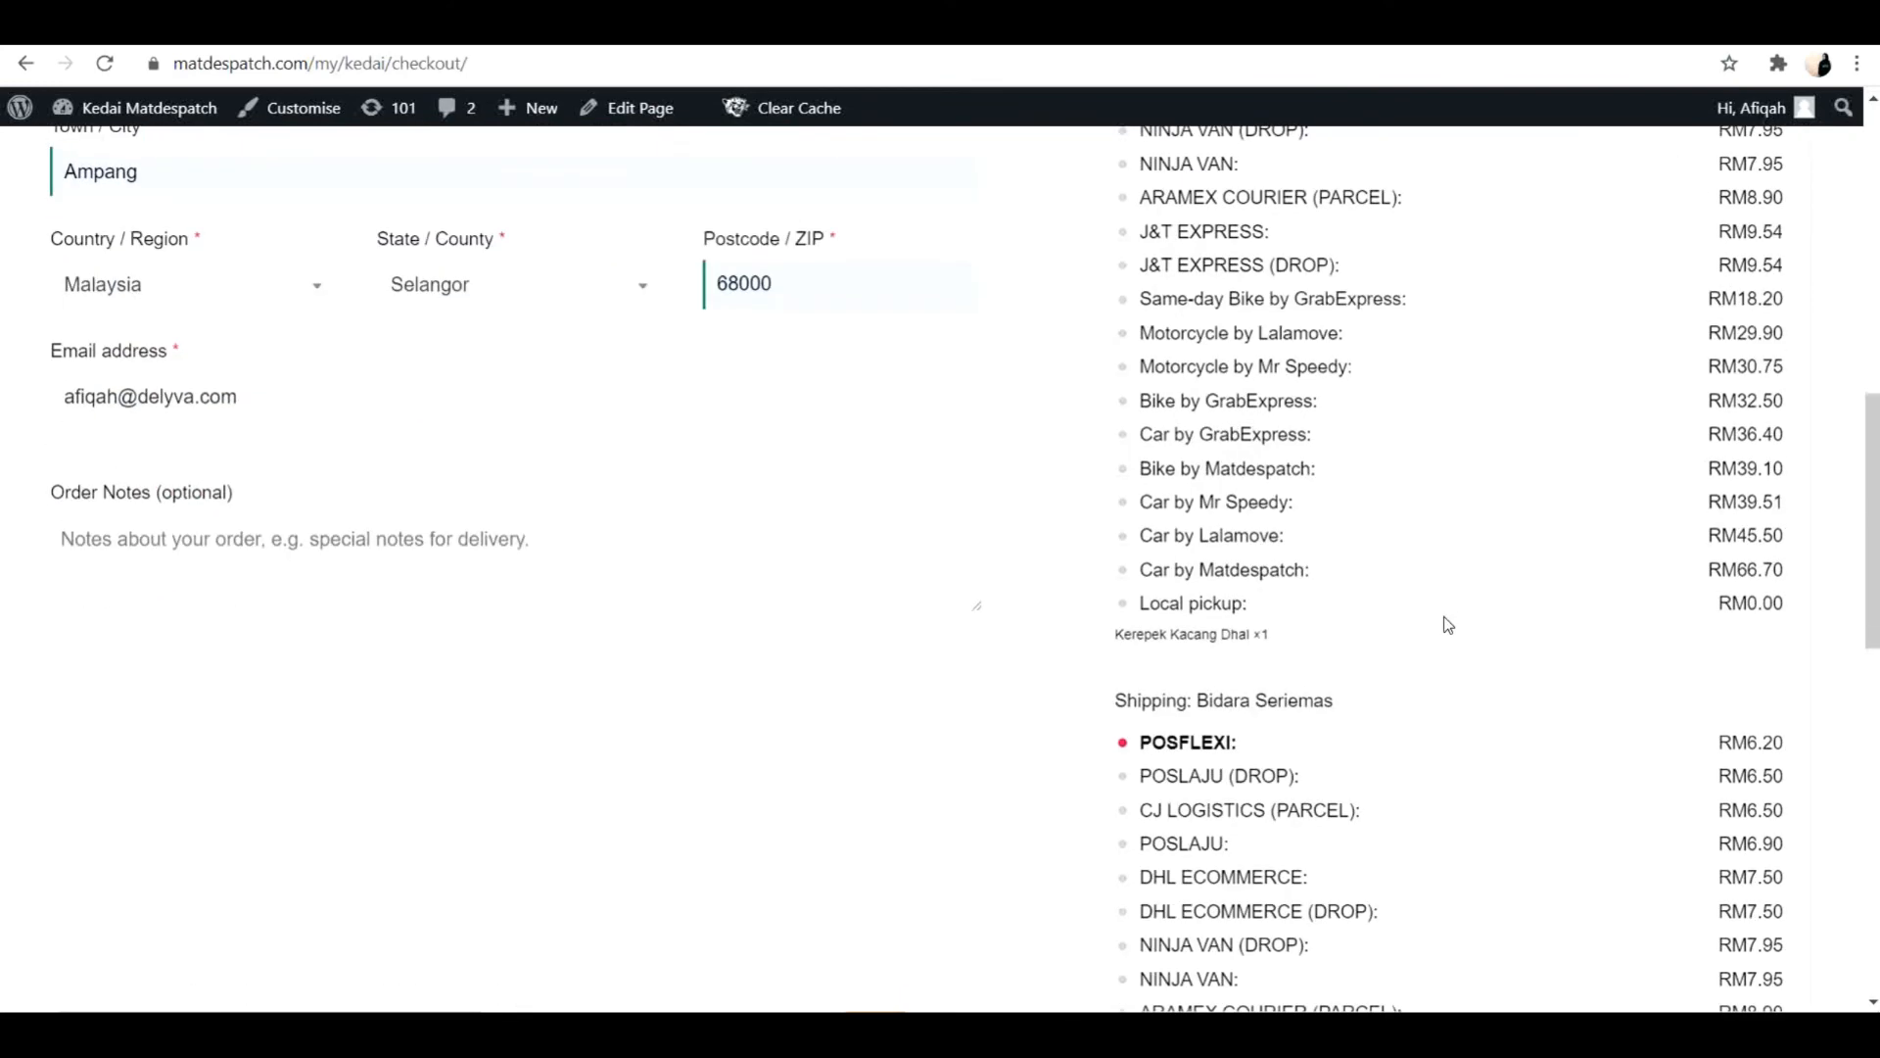
scroll(1448, 624, down, 3)
scroll(1448, 624, down, 5)
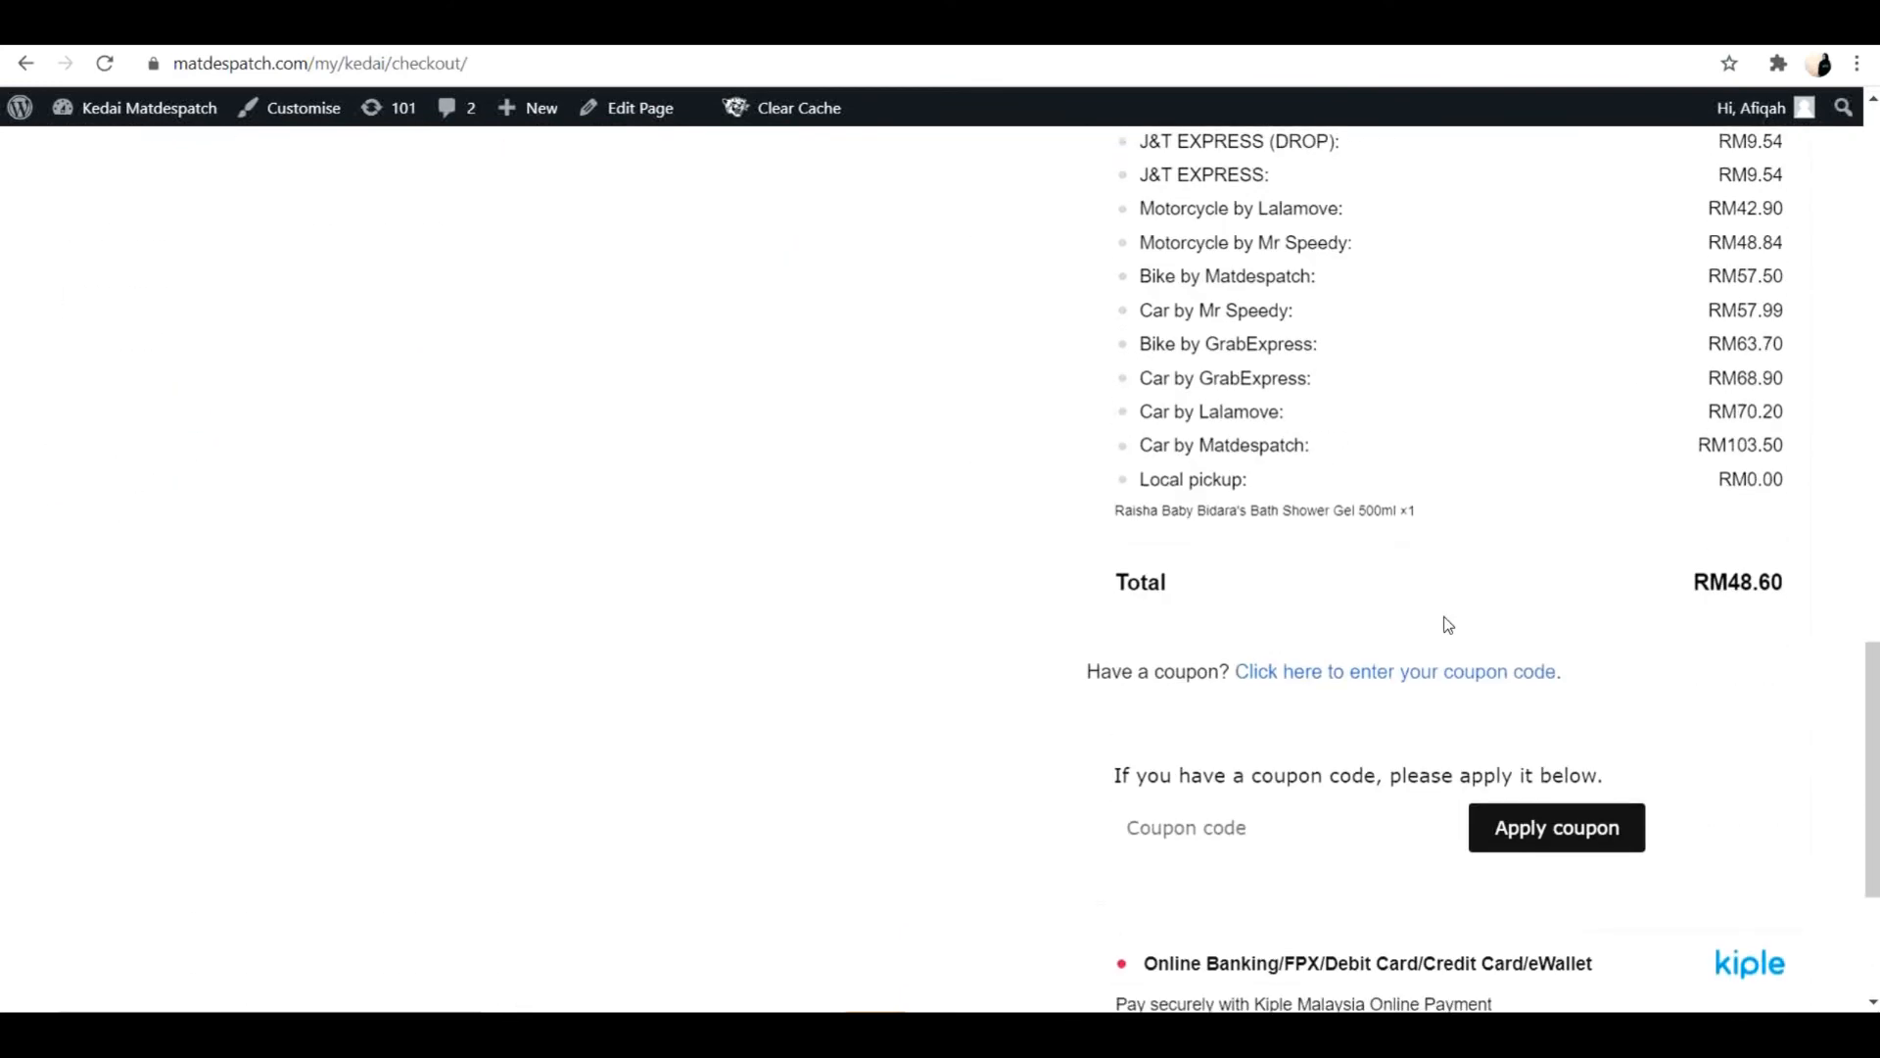
scroll(1447, 624, down, 3)
scroll(1447, 624, up, 15)
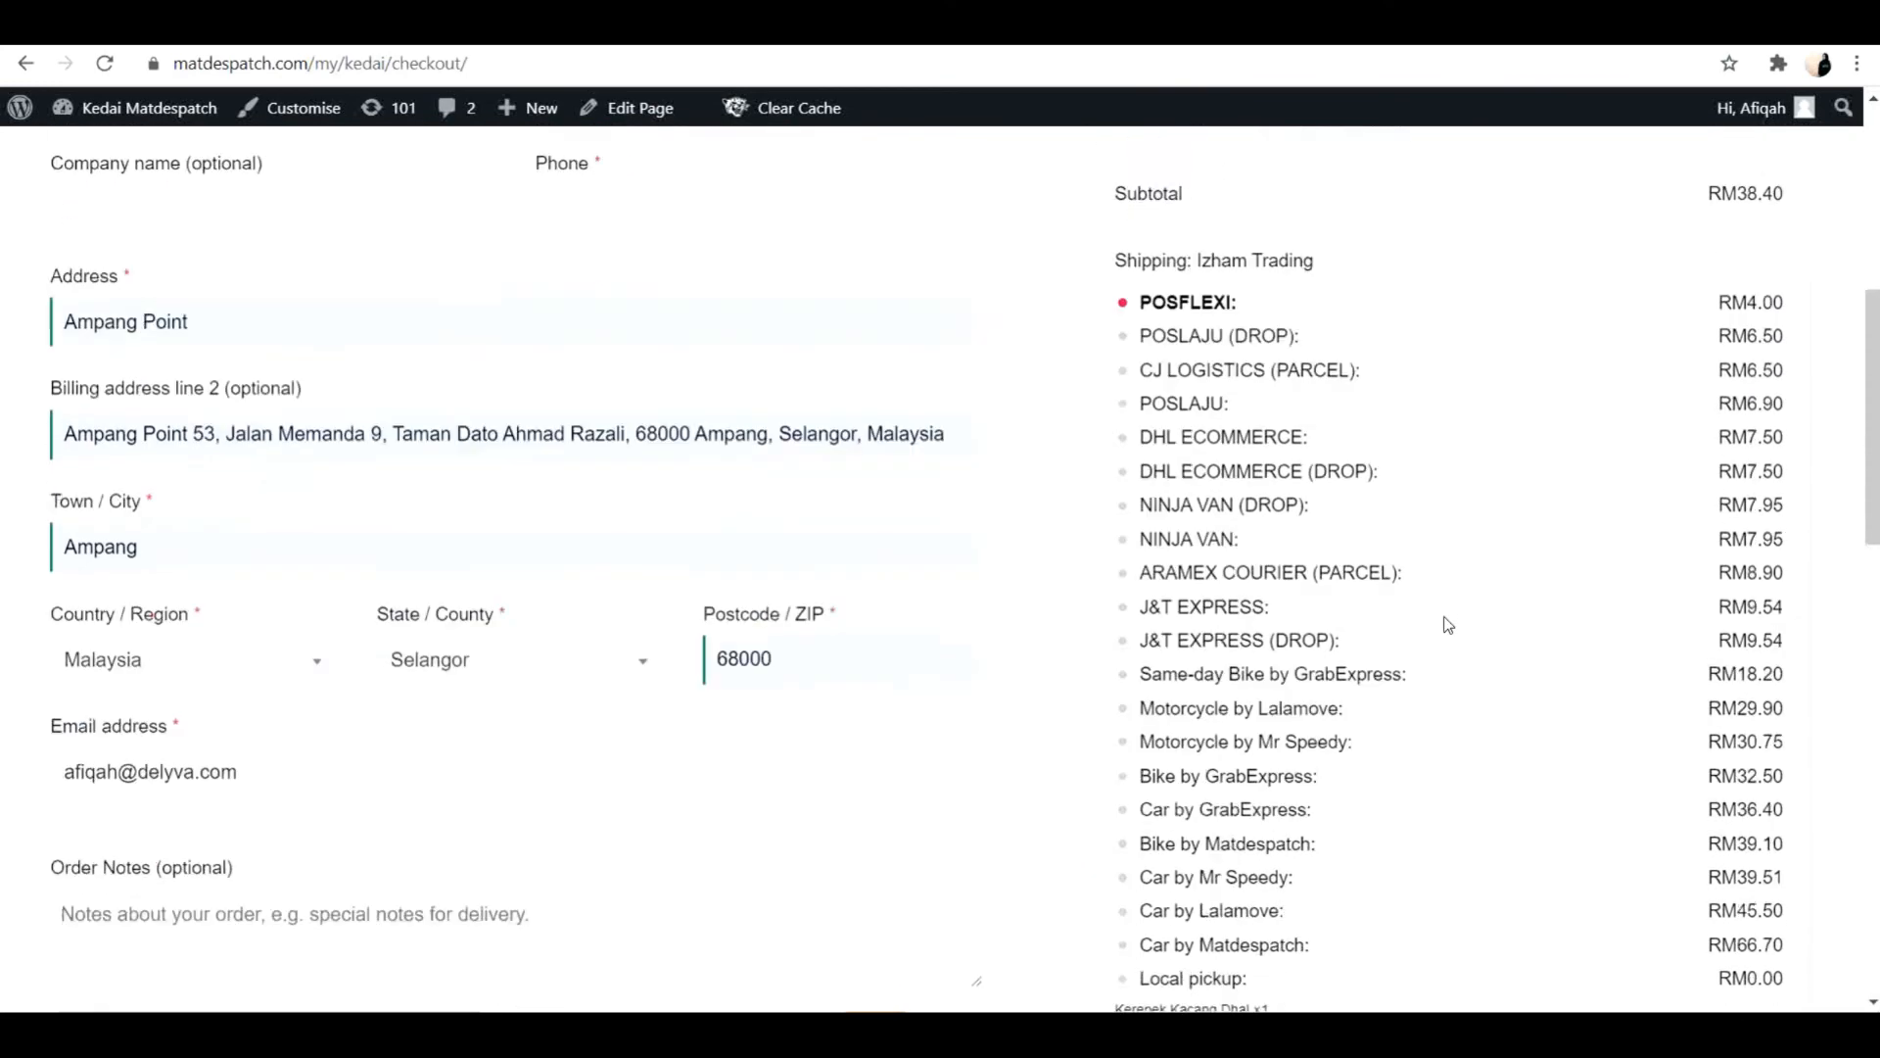
scroll(1448, 624, down, 5)
scroll(1447, 624, up, 7)
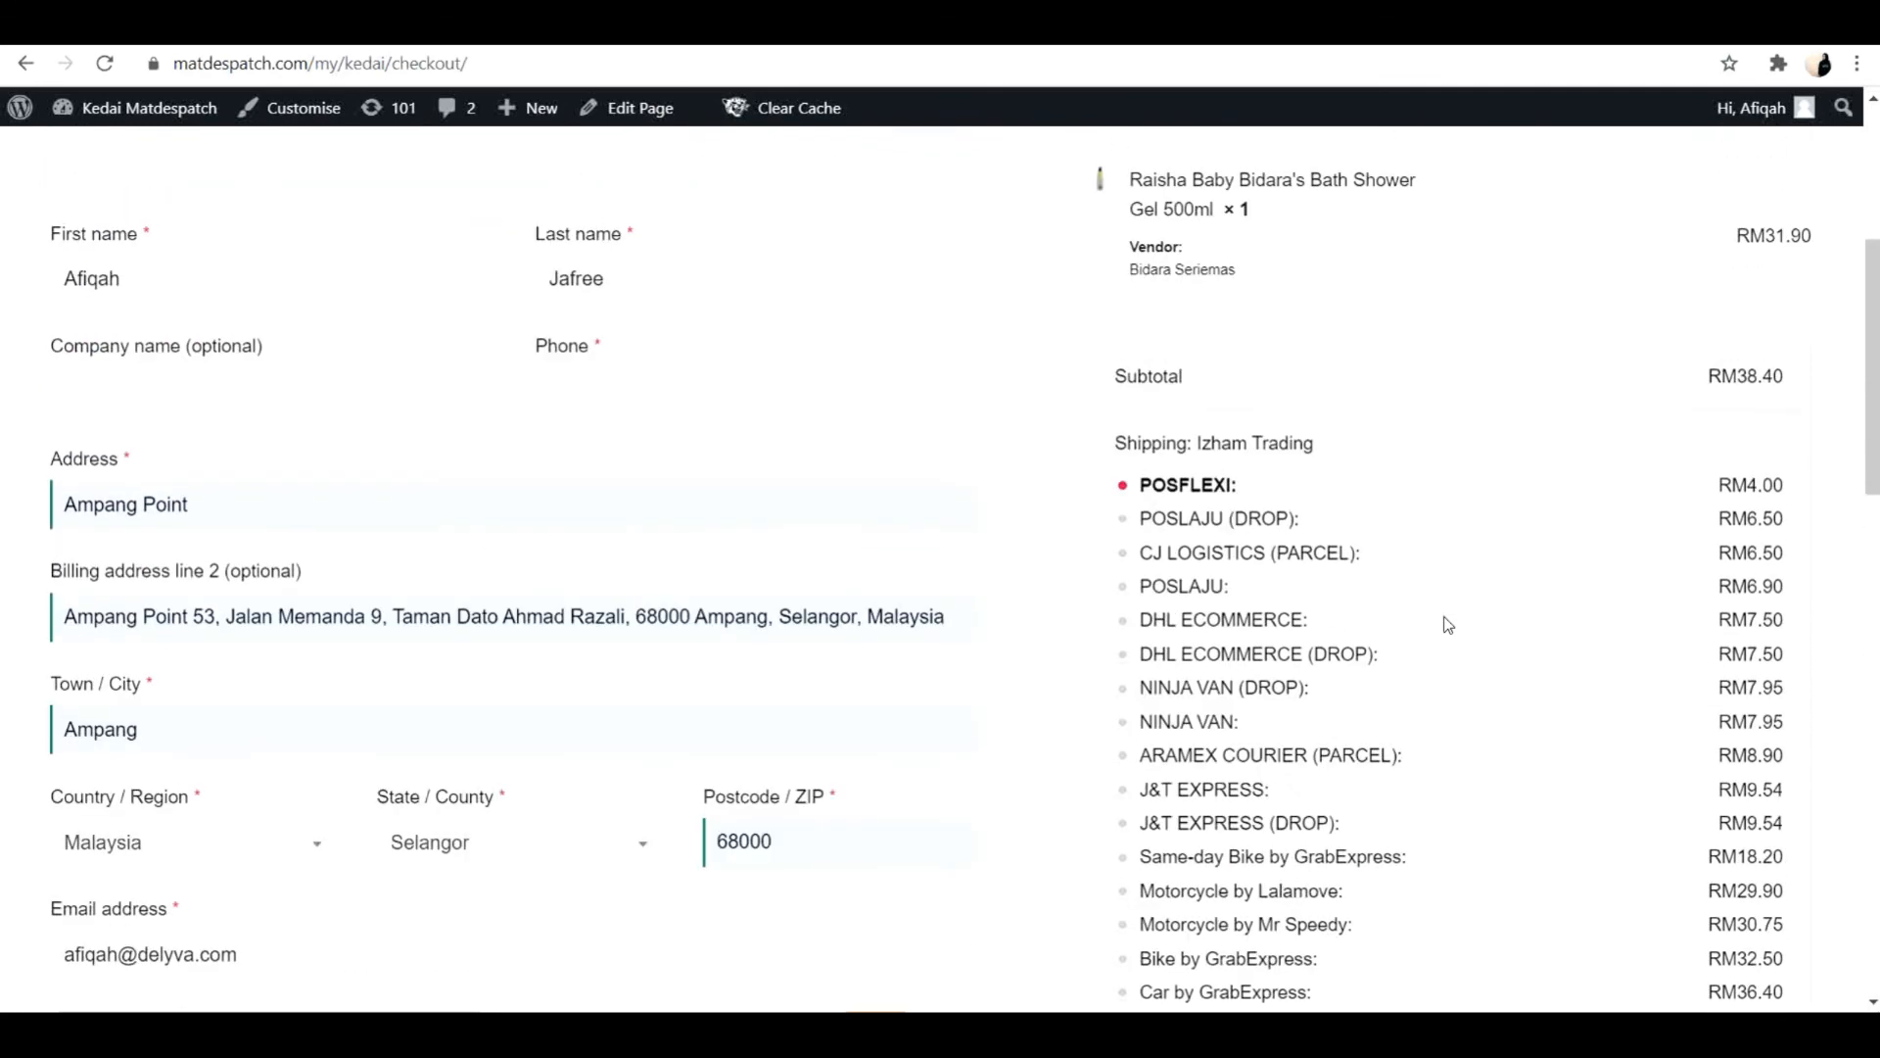
scroll(1447, 624, down, 4)
scroll(1443, 621, up, 2)
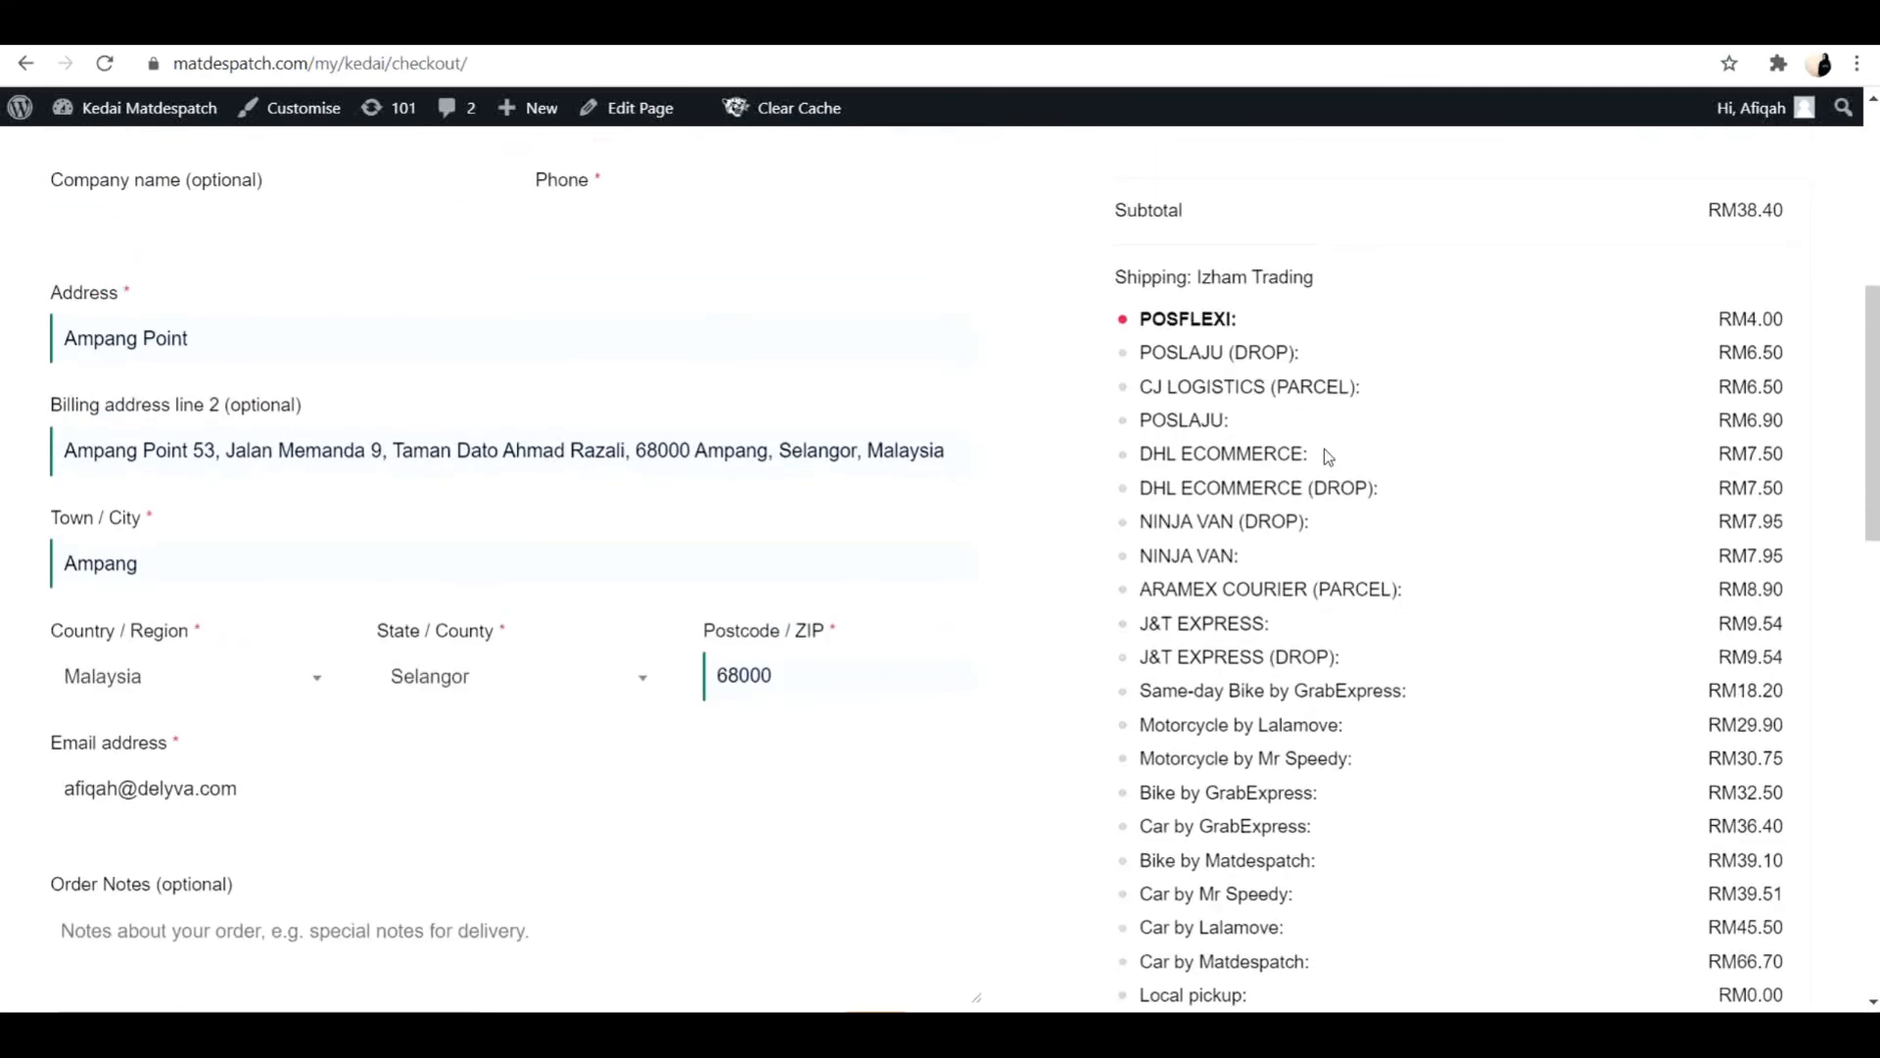
scroll(1320, 869, down, 2)
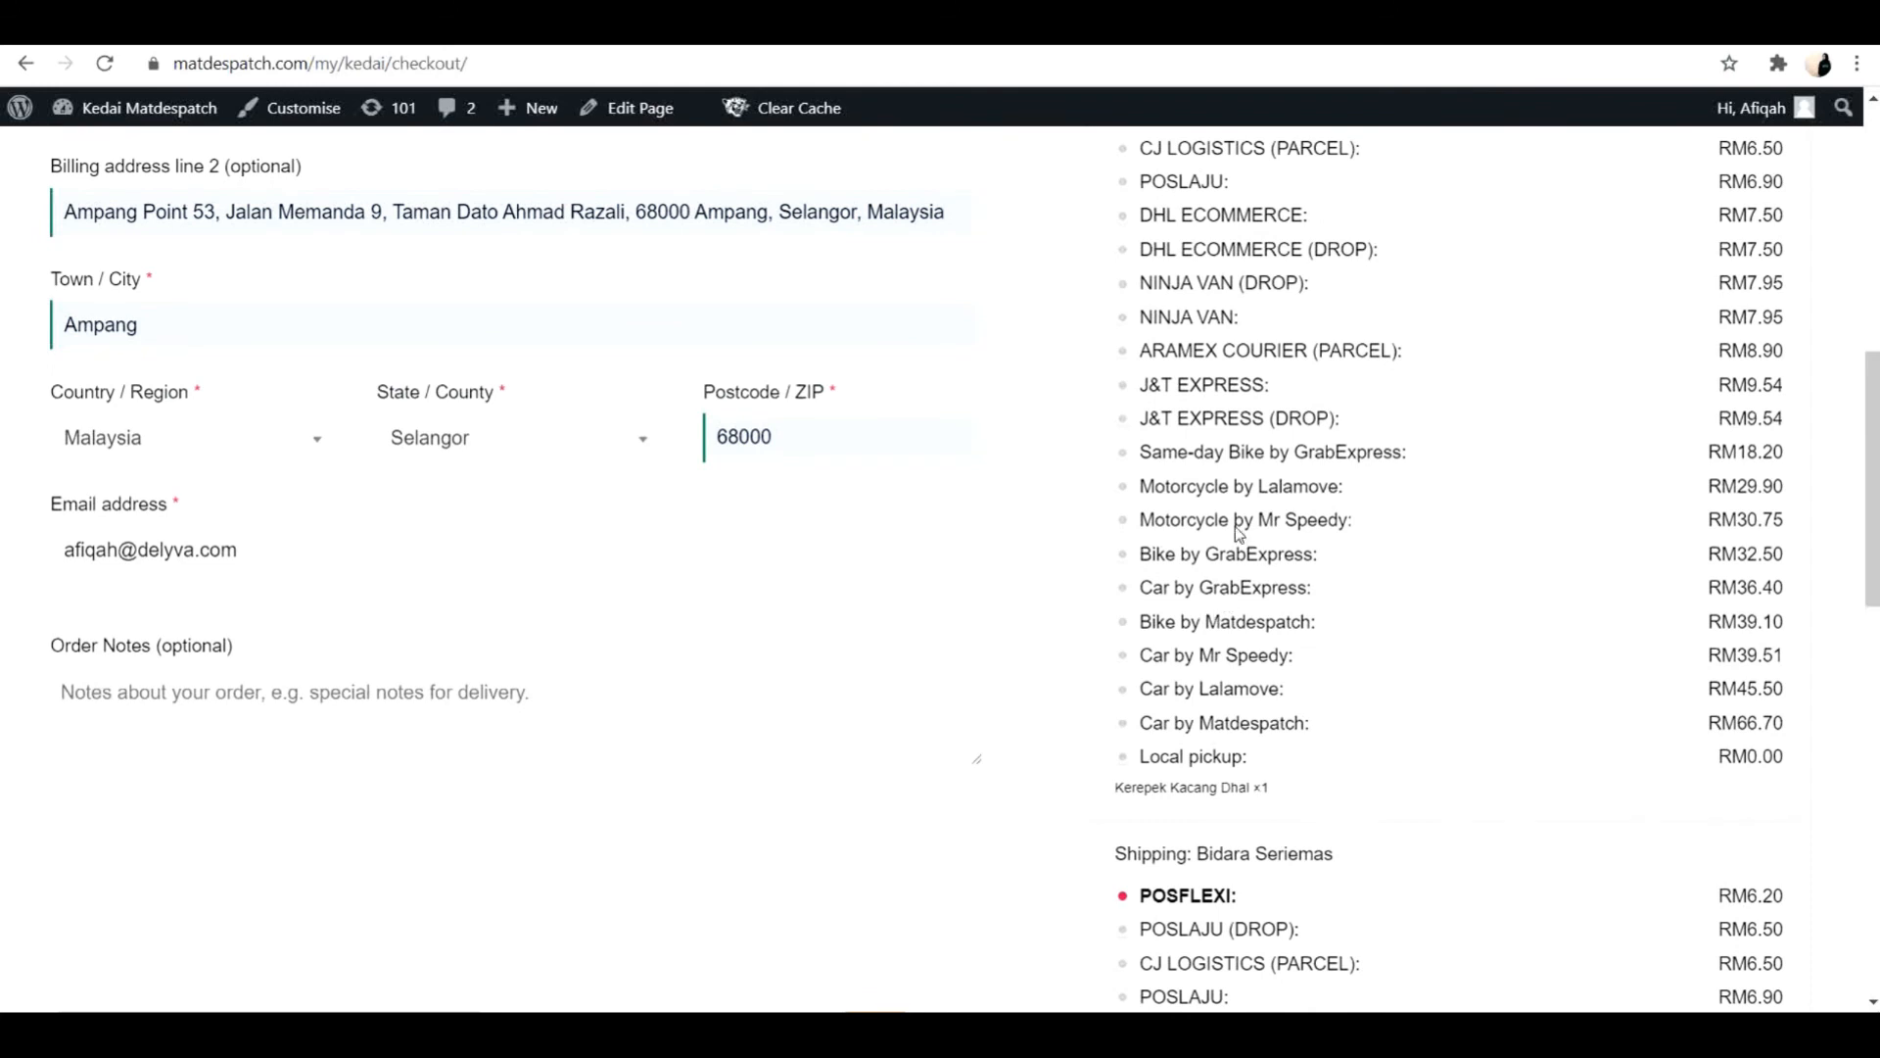
scroll(1220, 588, up, 2)
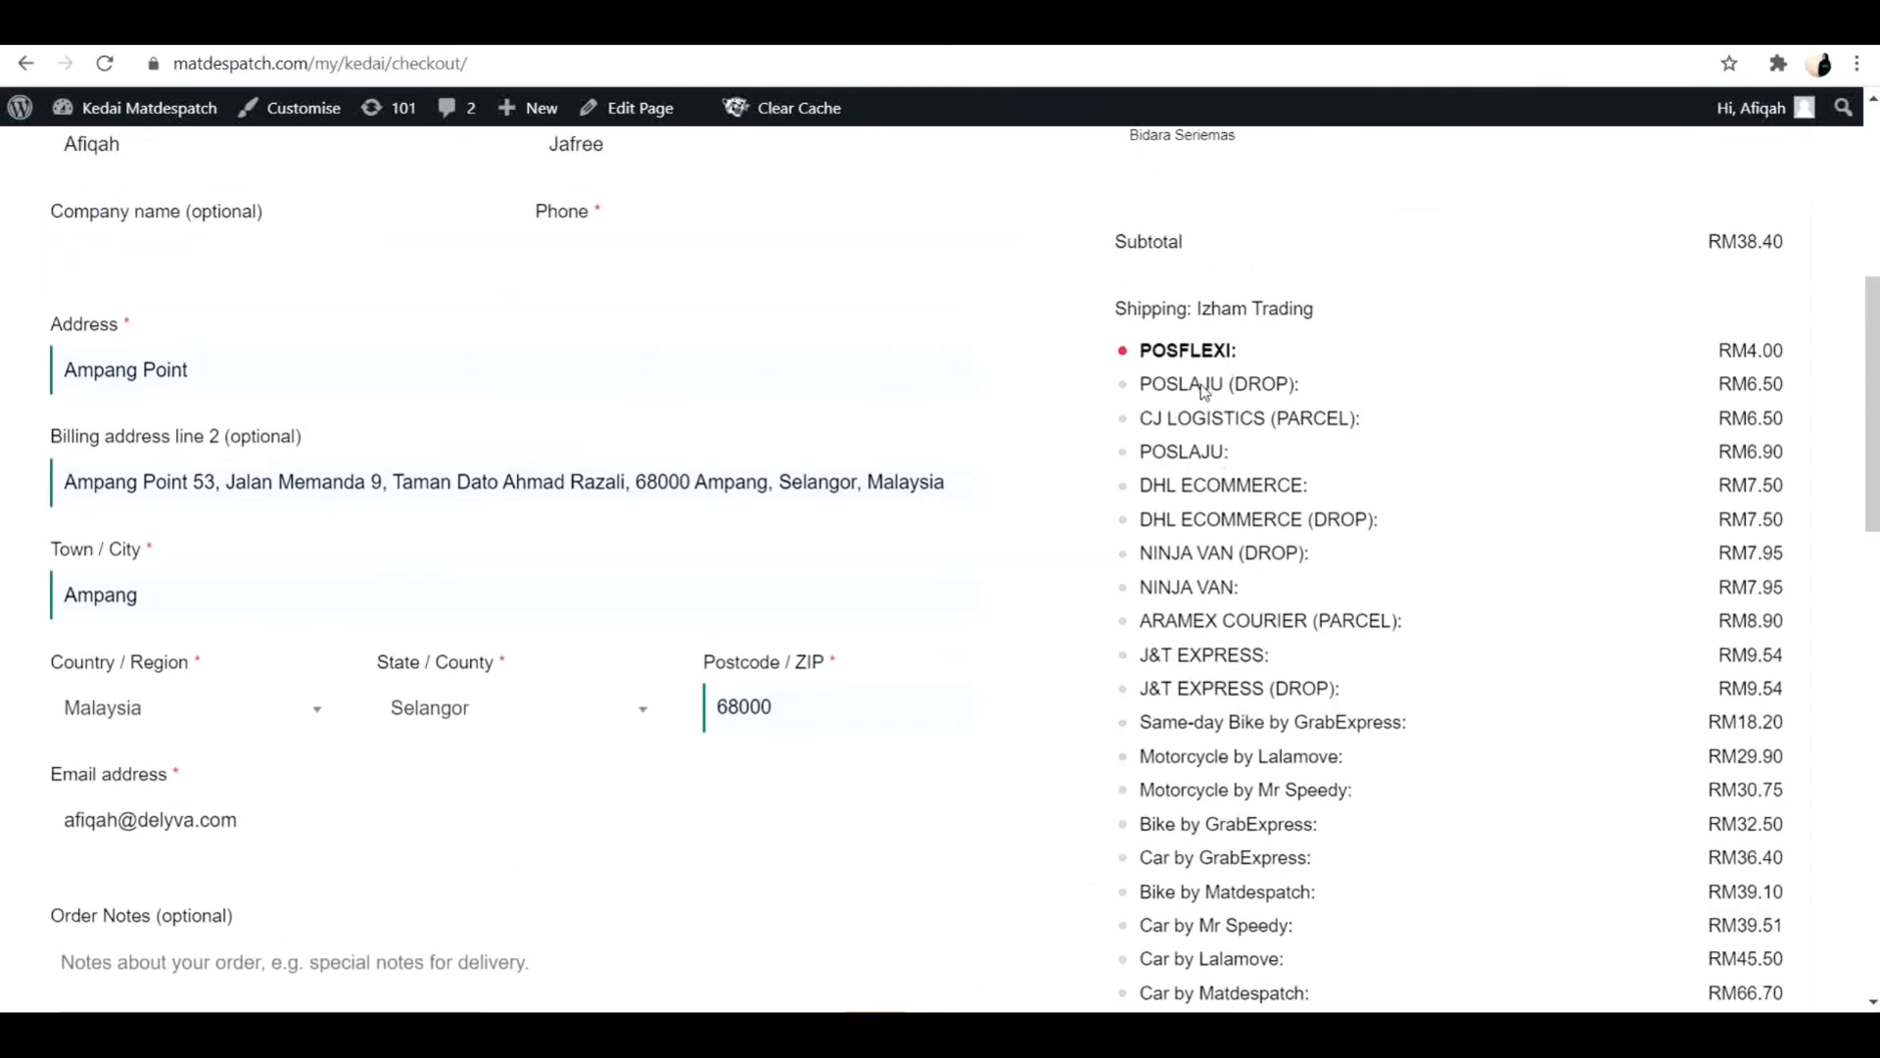
scroll(1197, 470, down, 10)
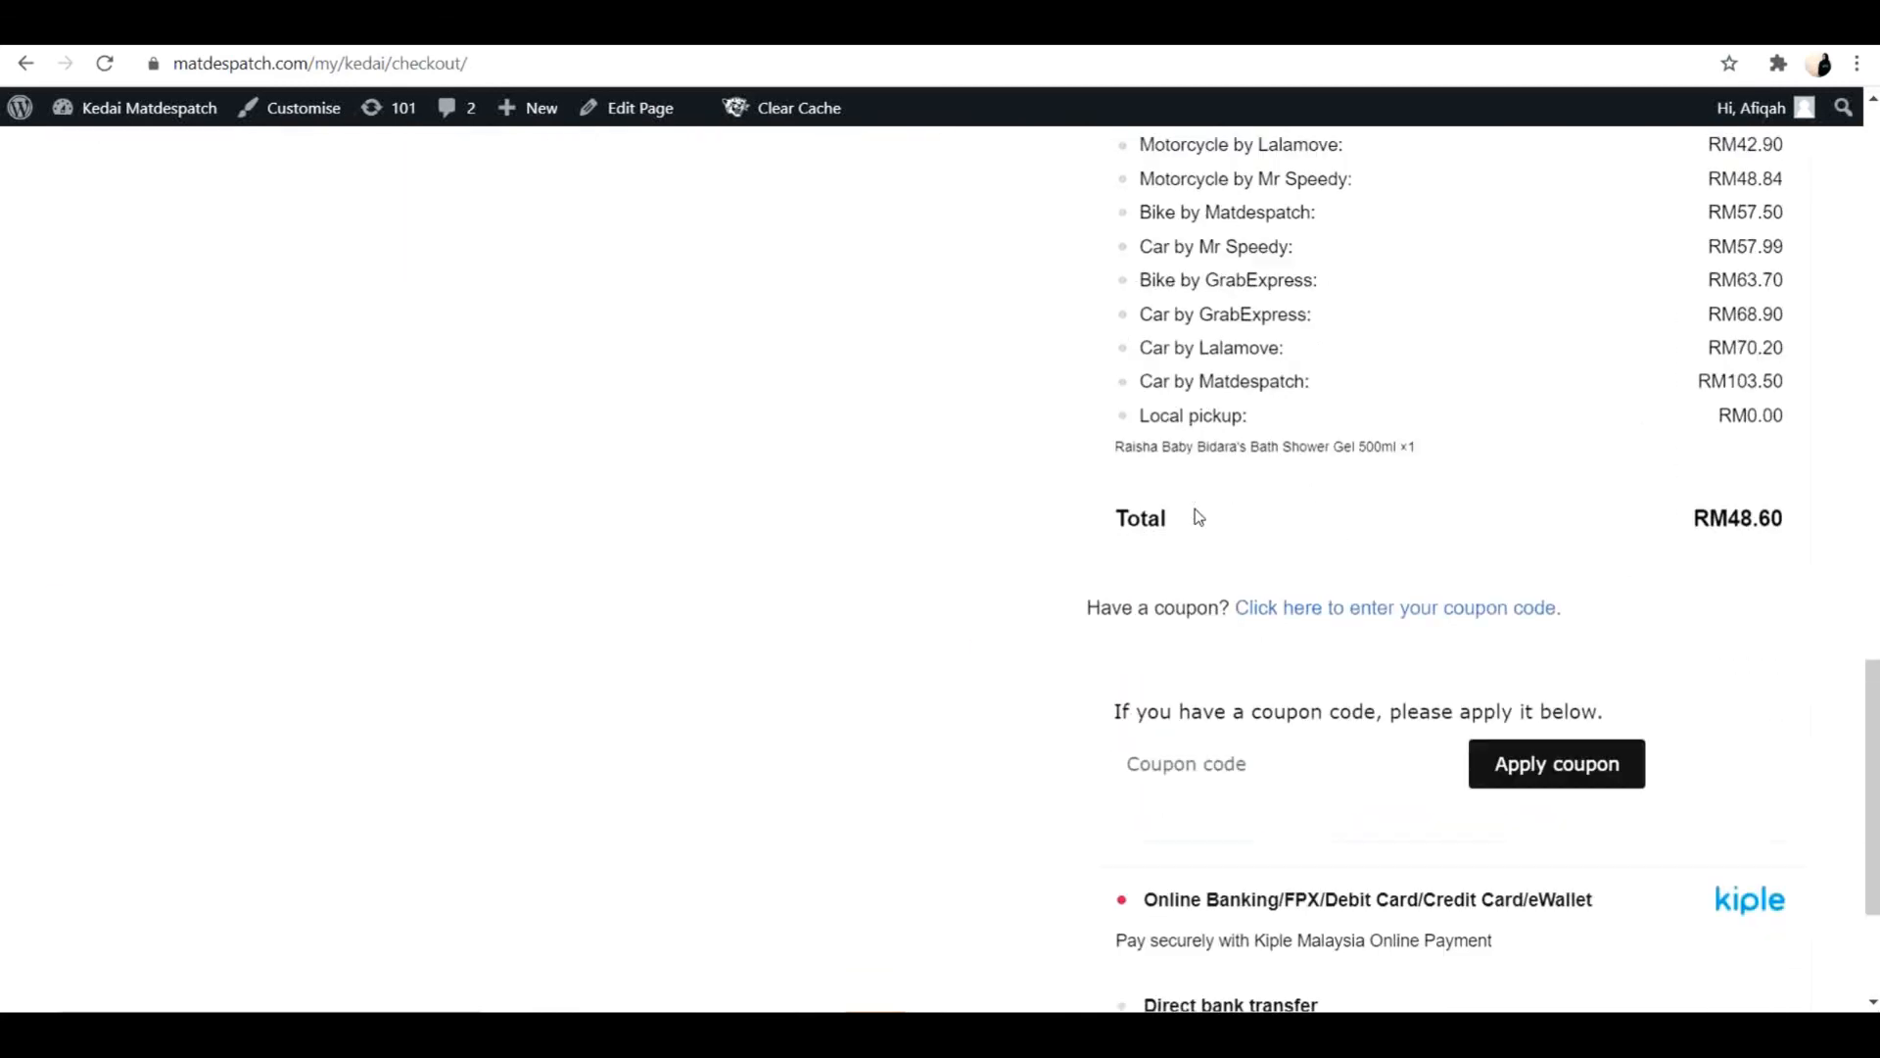
Choose NINJA VAN shipping for the Izham Trading item and J&T EXPRESS for the Bidara Seriemas item.
scroll(1197, 517, up, 10)
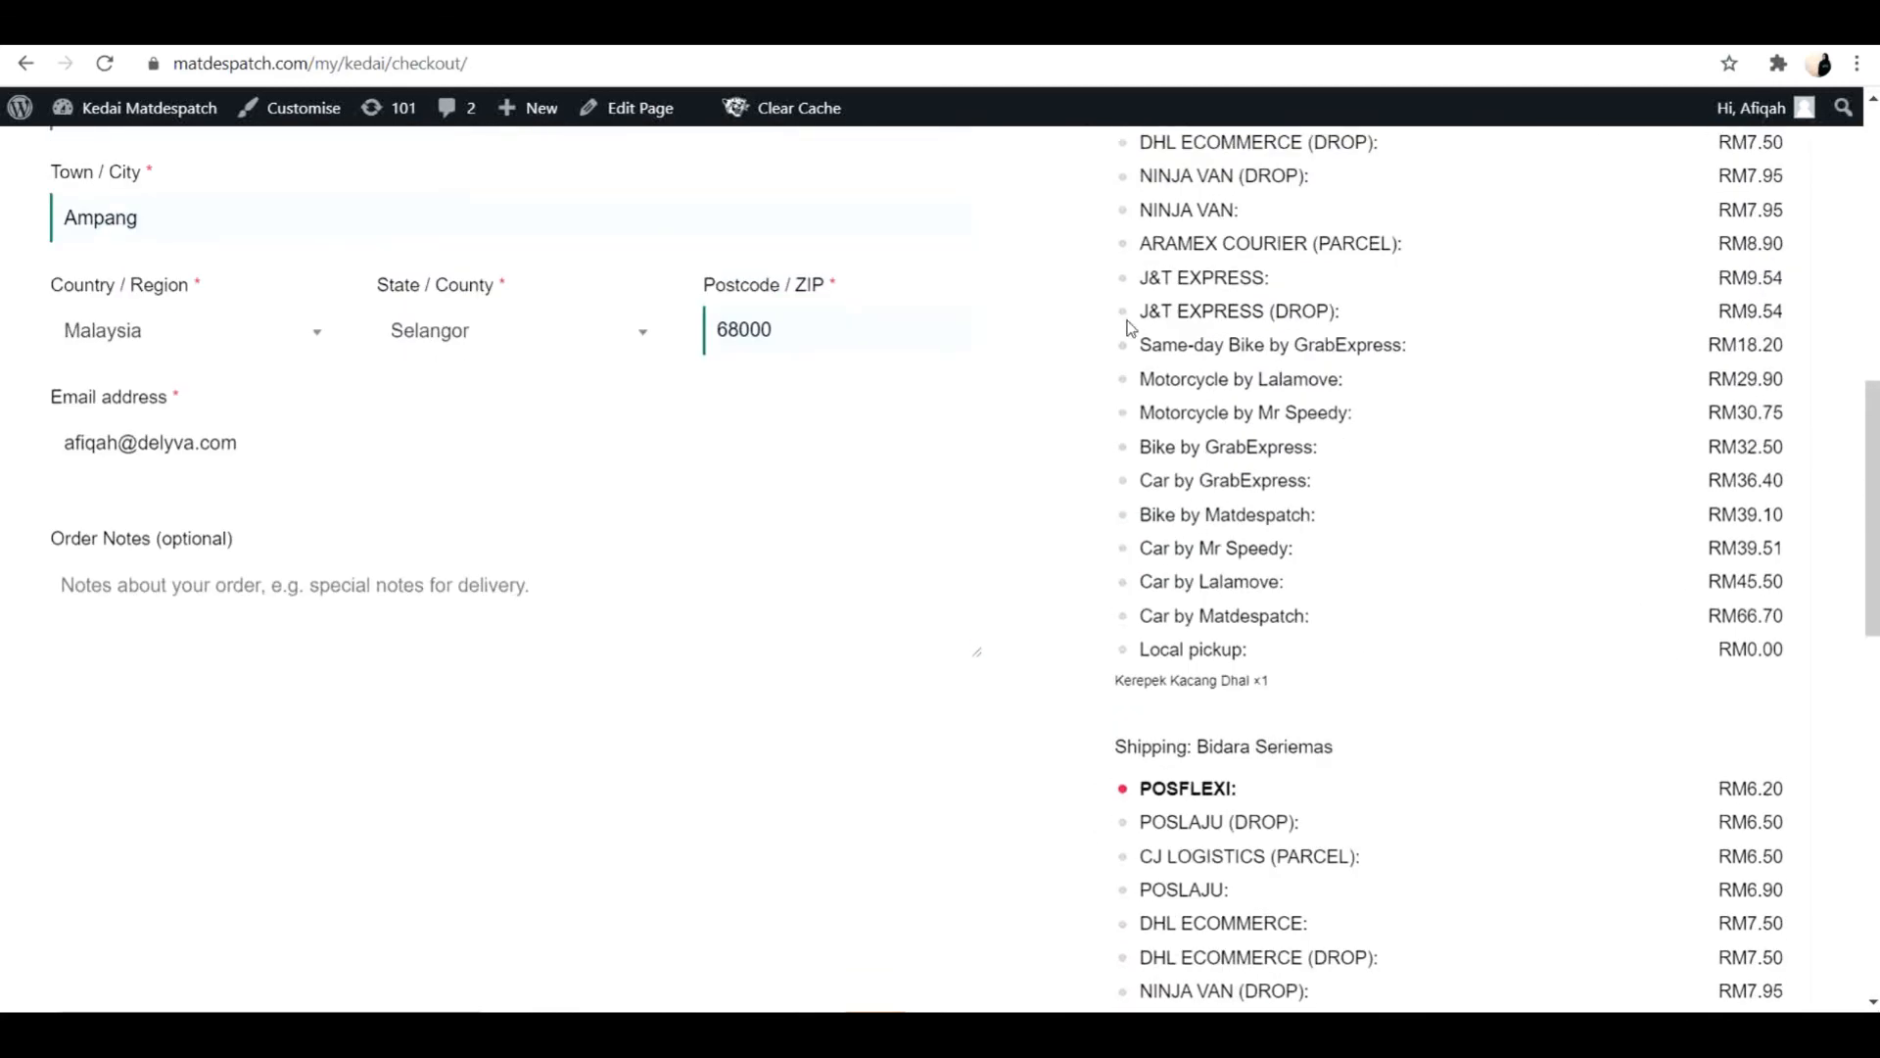
scroll(1131, 328, up, 1)
click(1125, 370)
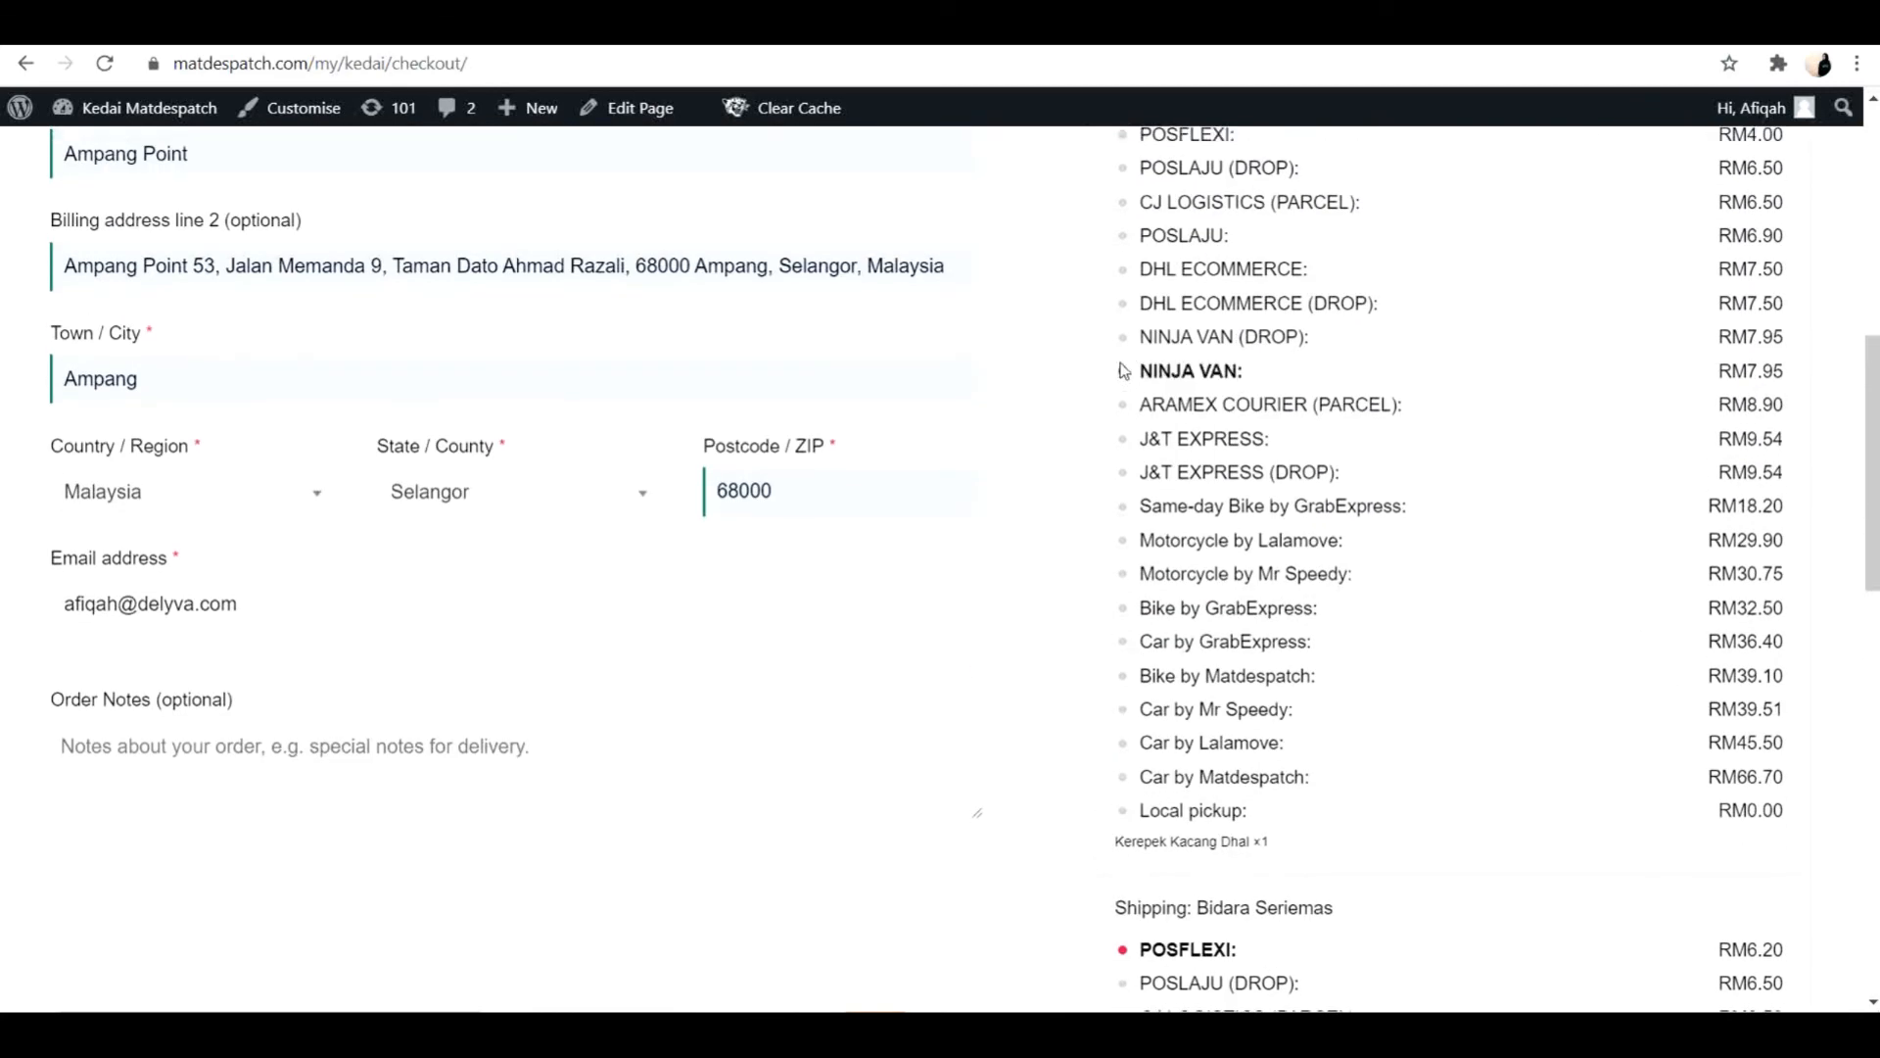
scroll(1465, 671, down, 6)
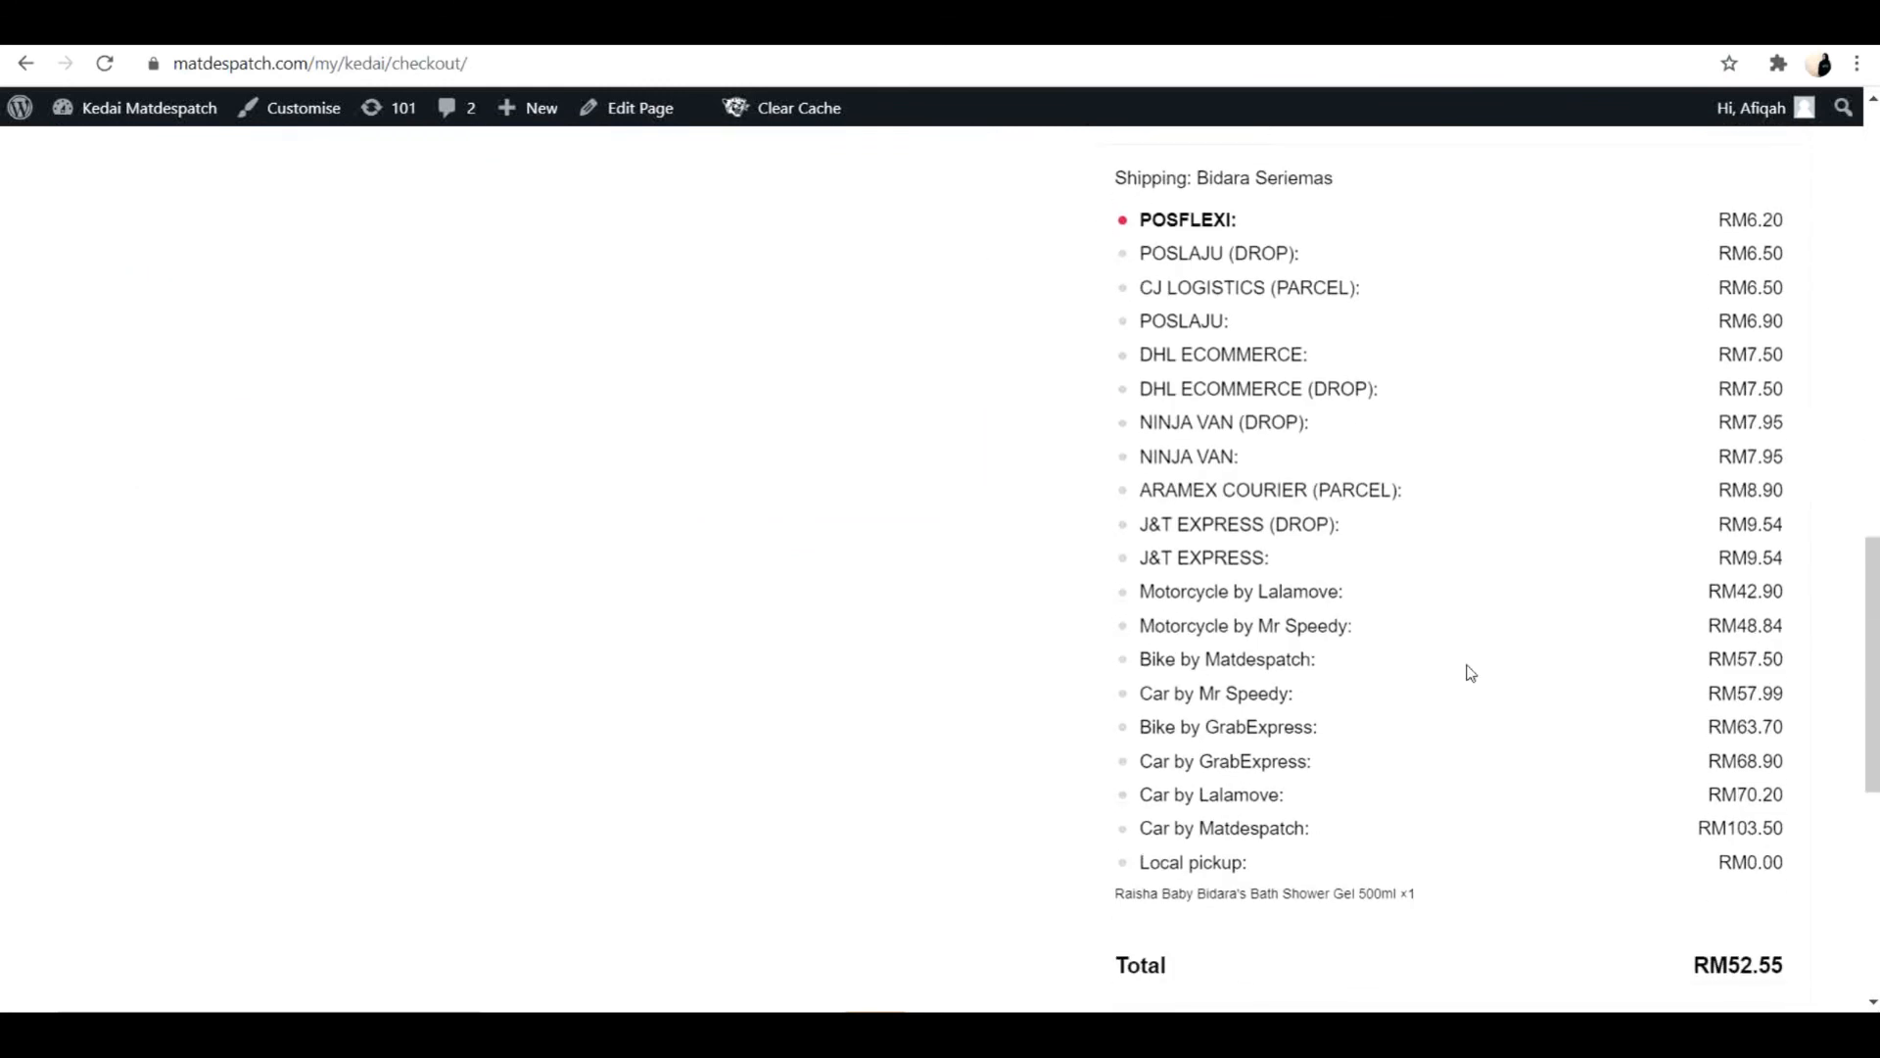
click(1127, 562)
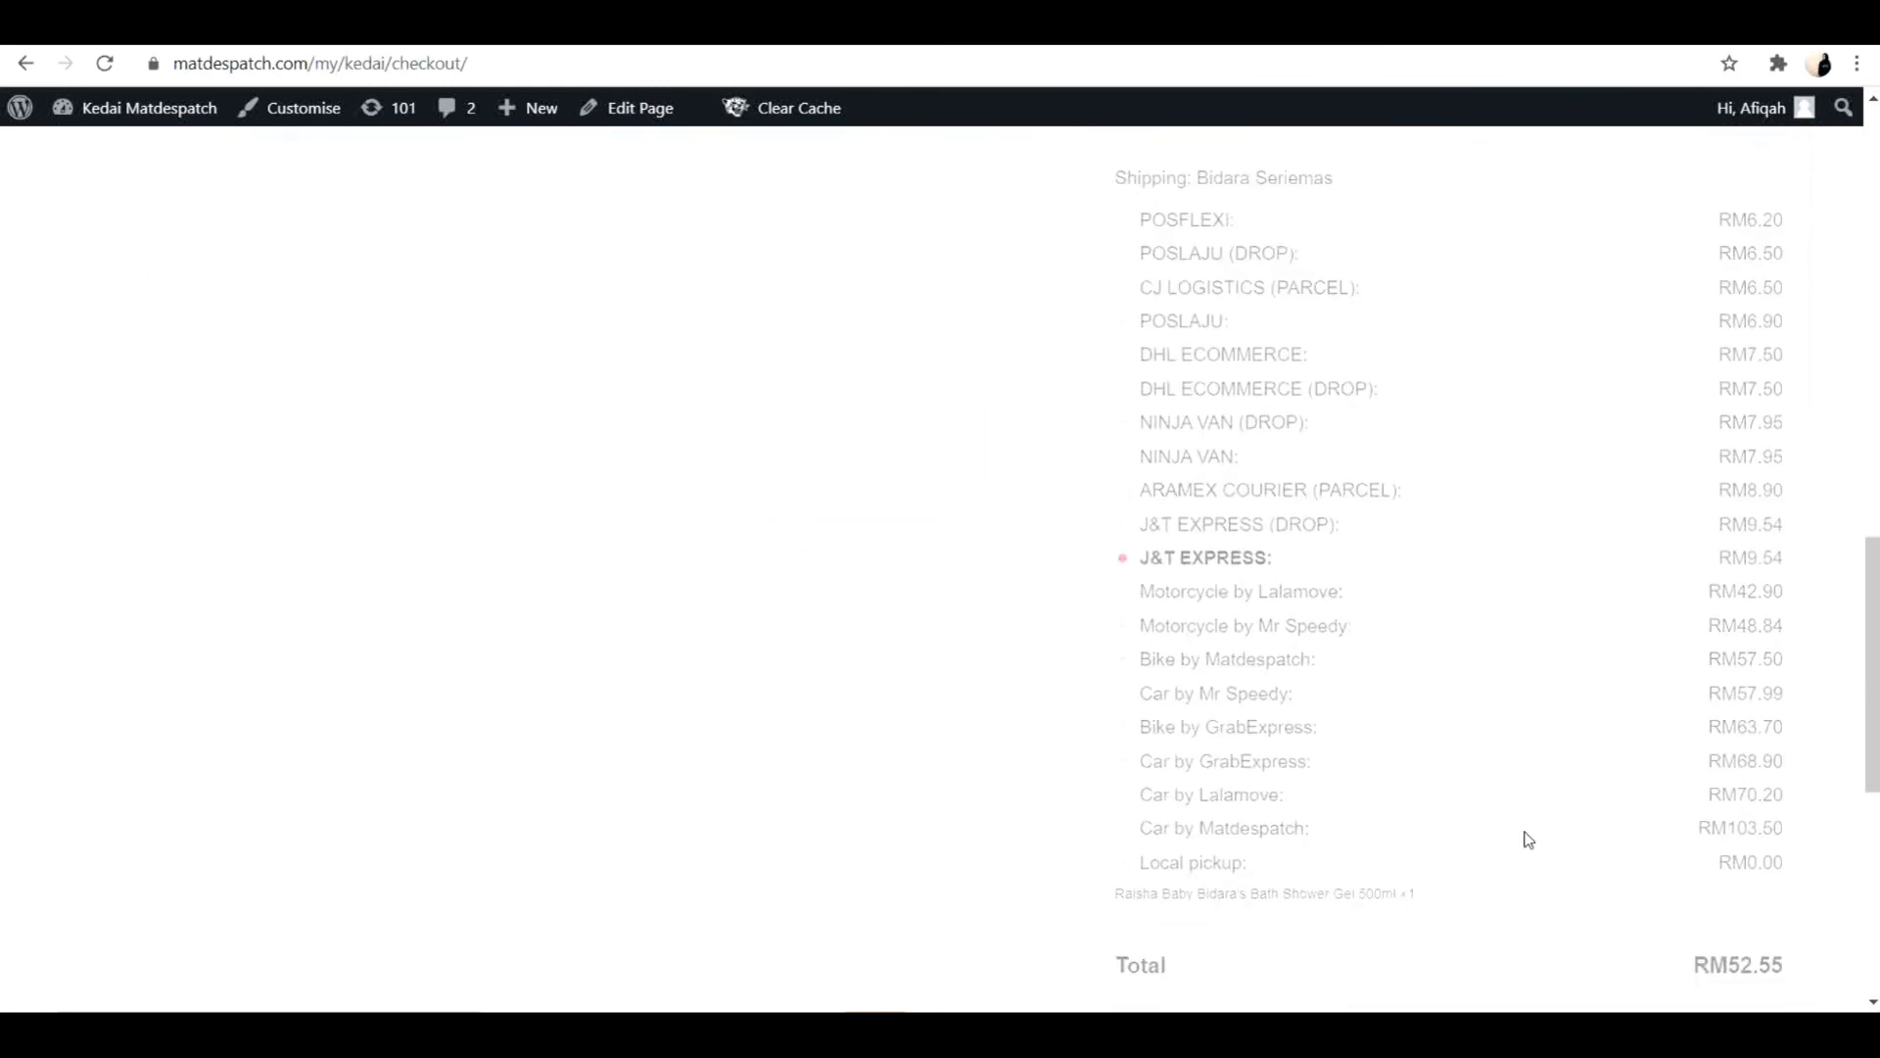
scroll(1529, 839, down, 6)
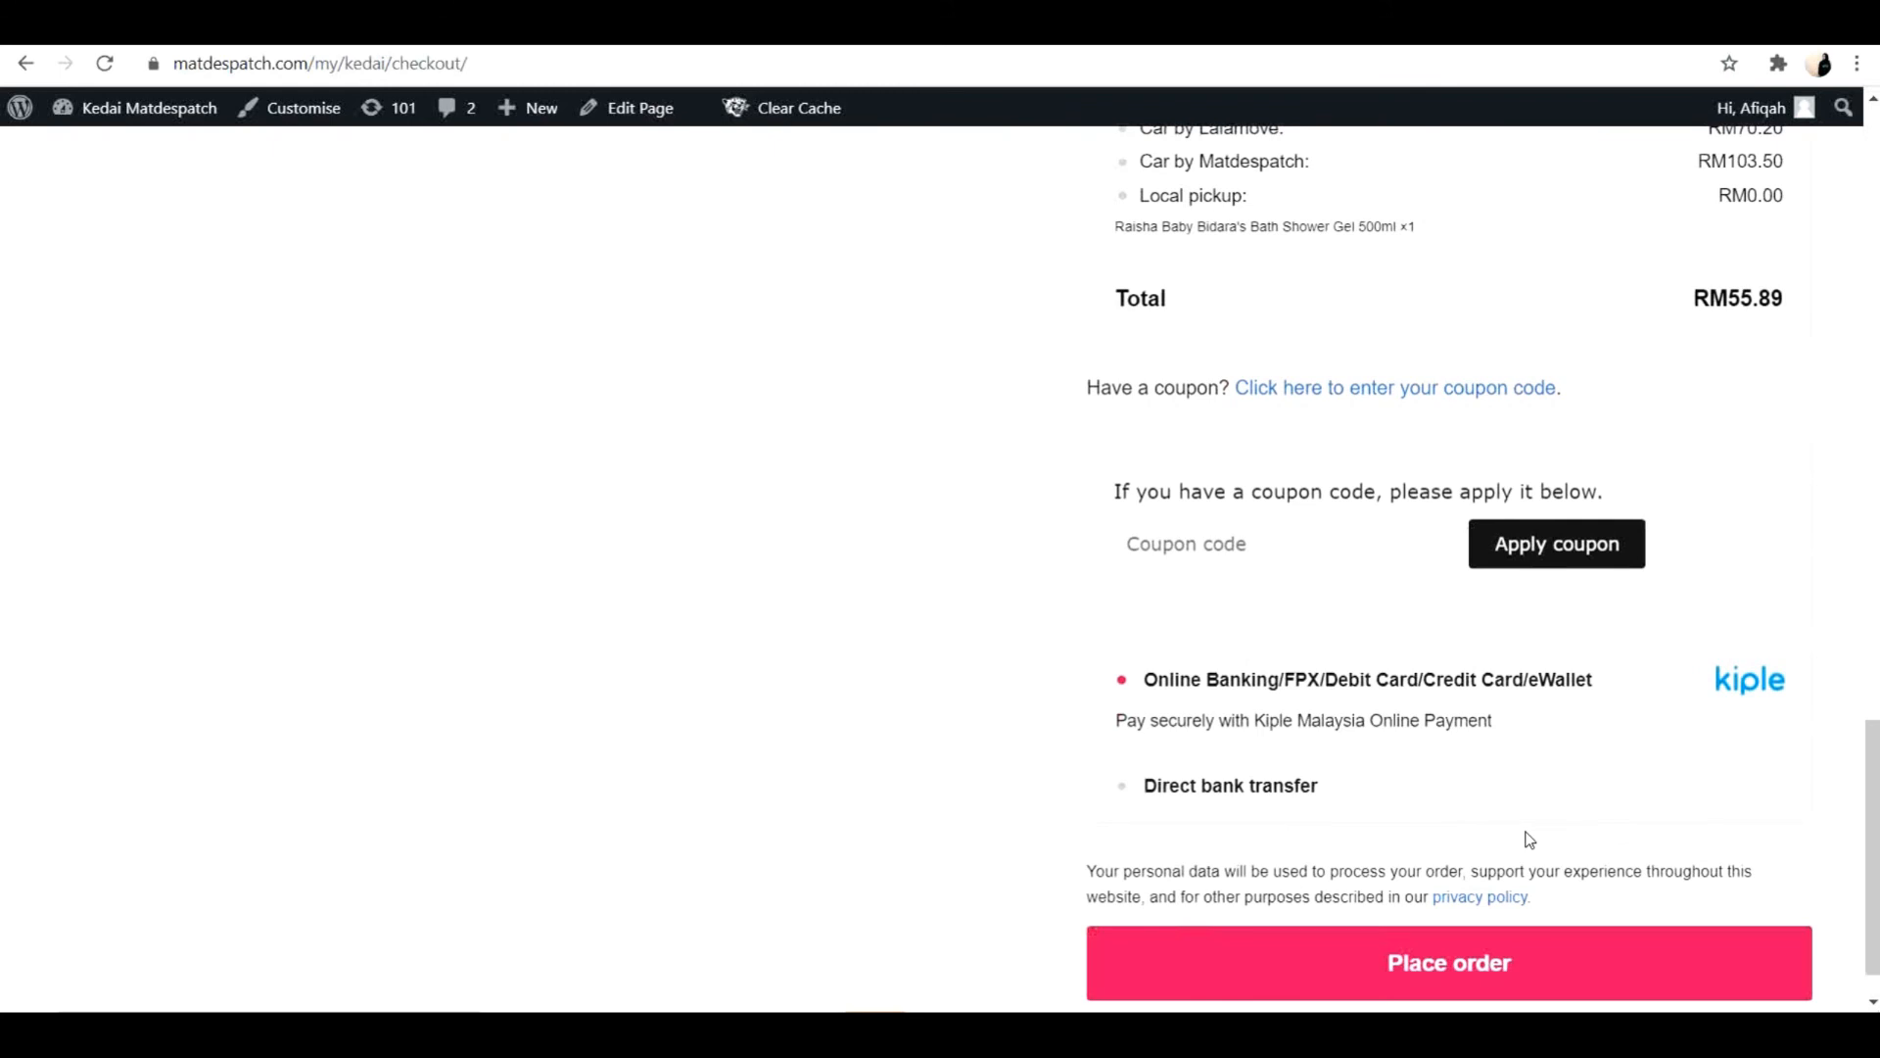
scroll(1530, 839, down, 1)
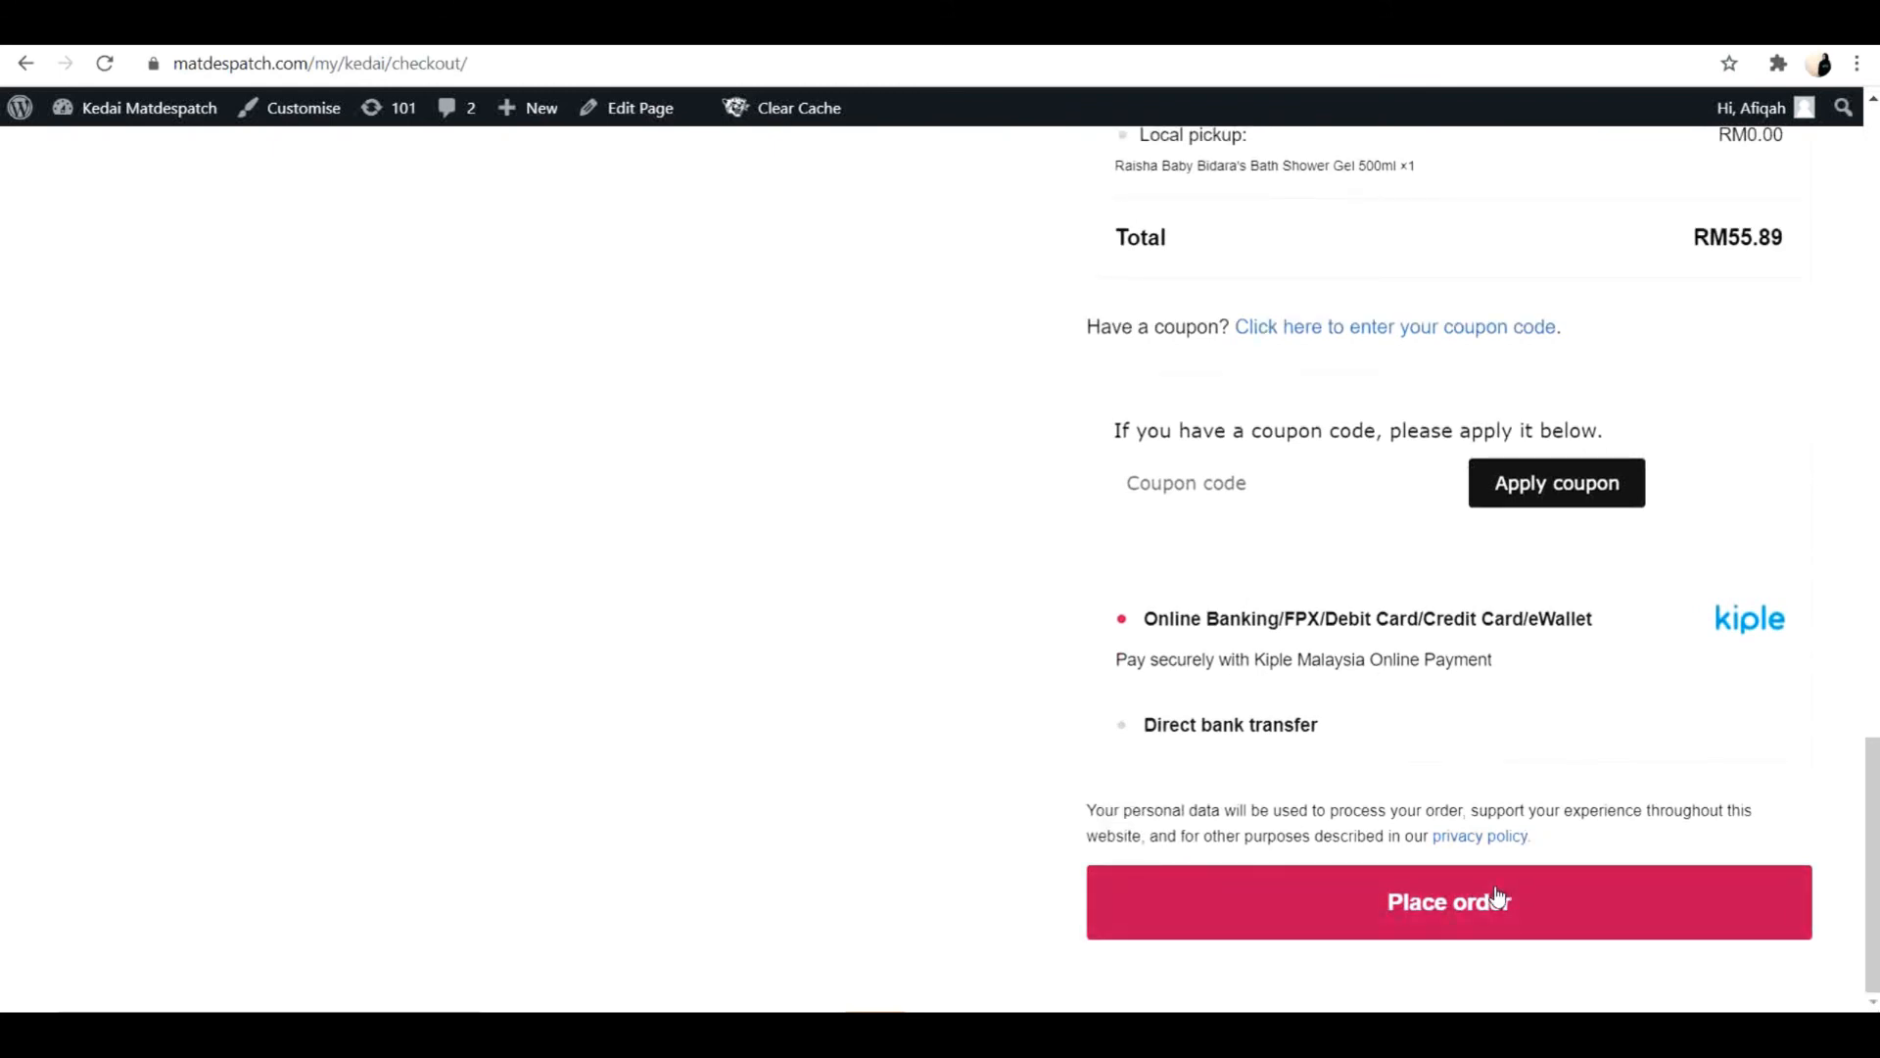